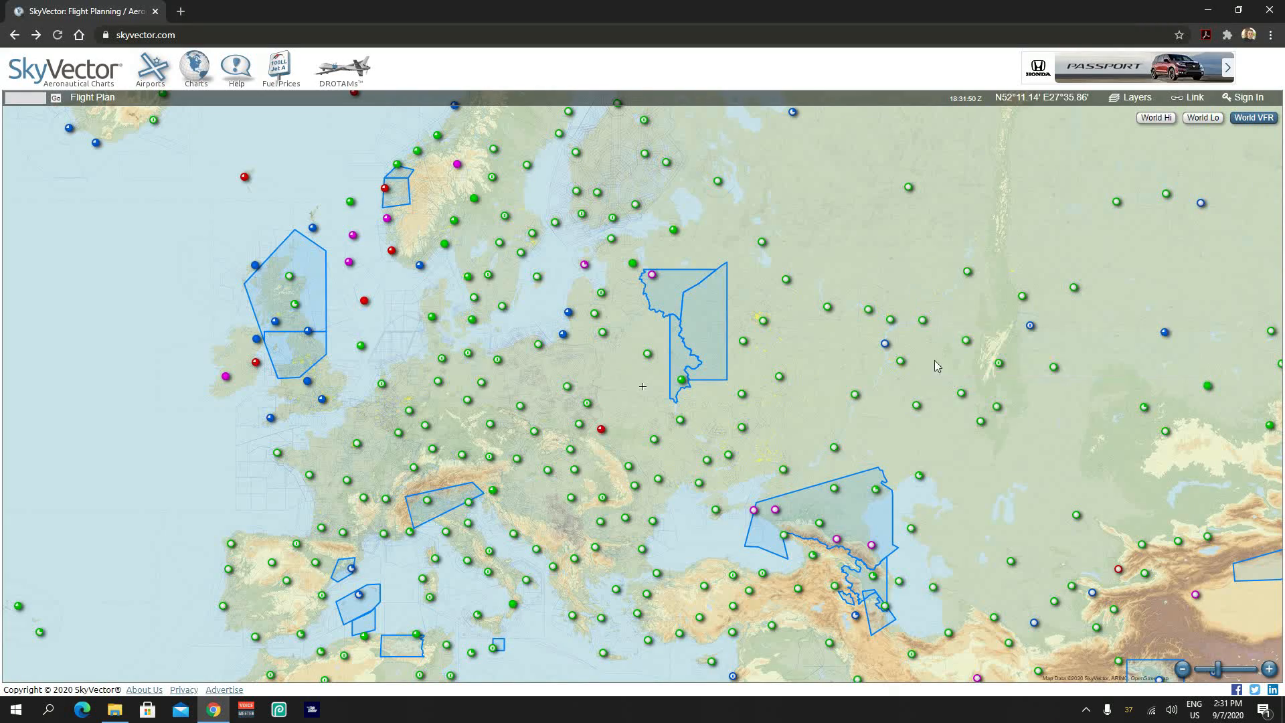
Step: View the flight plan form with its aircraft, departure and destination fields, and close it again
mouse_move(705, 460)
left_click(94, 98)
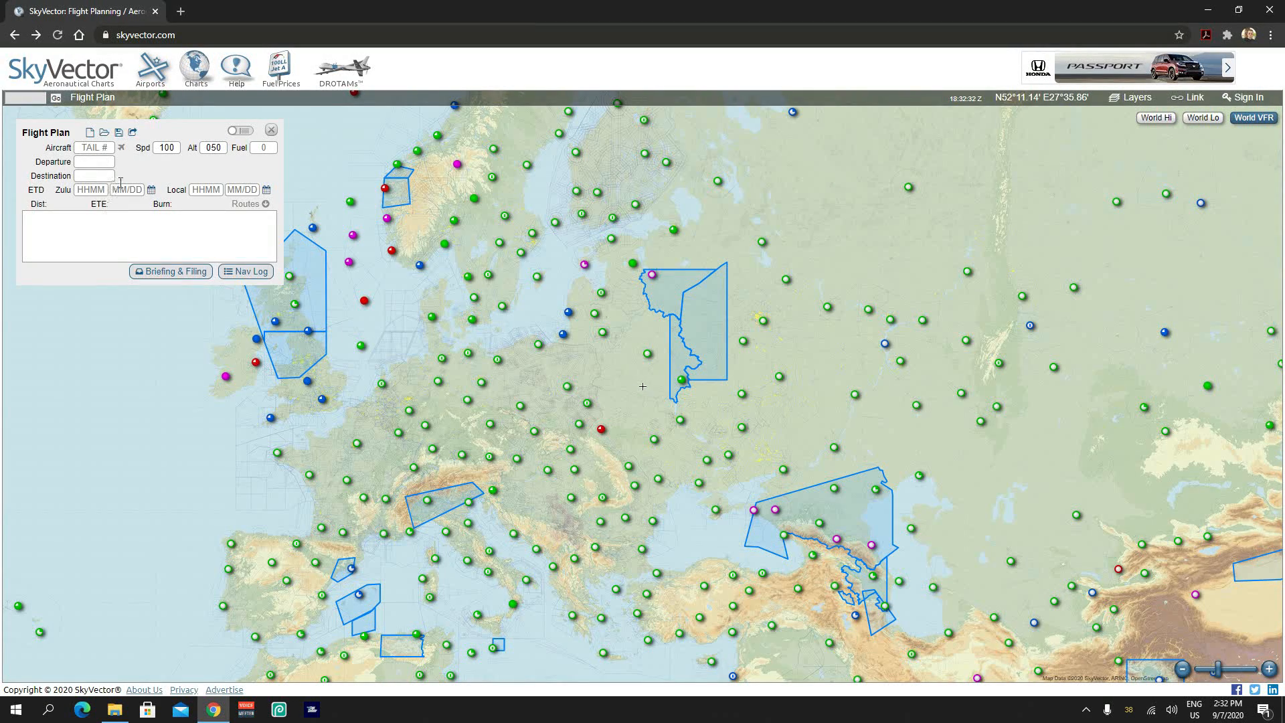
left_click(271, 131)
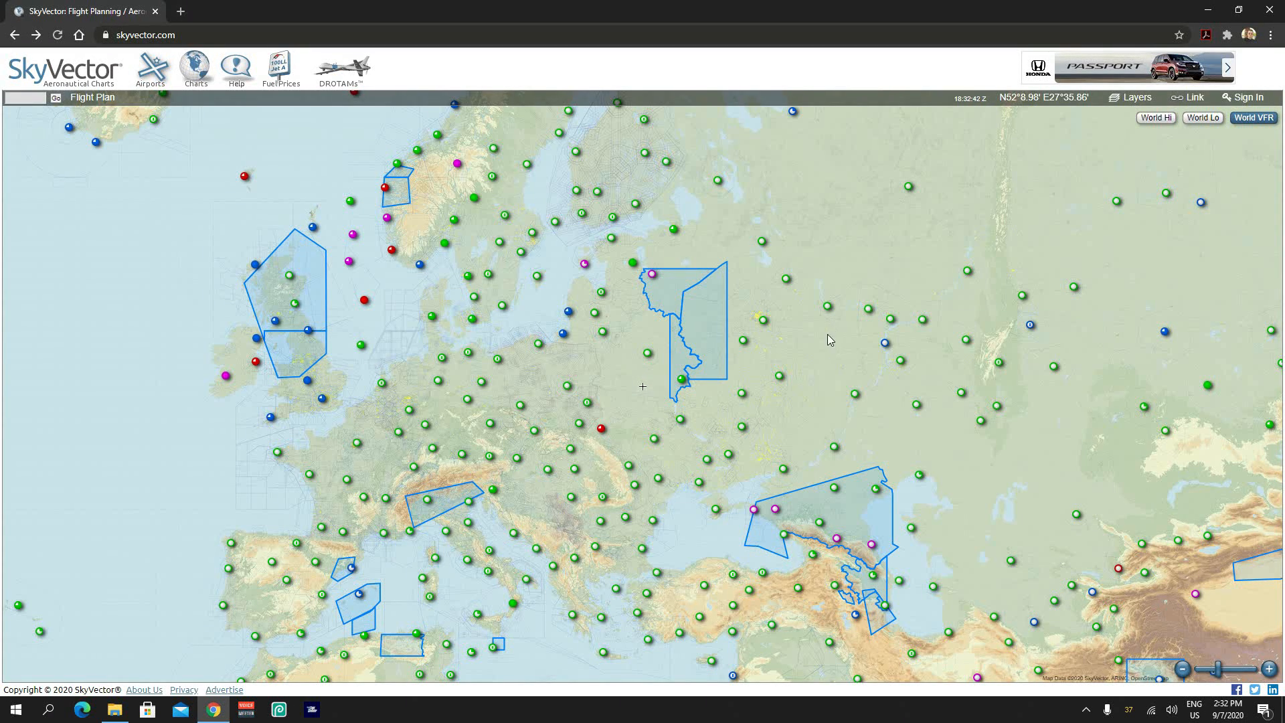
Step: Review the available map layer options for weather, navigation tracks and FBOs, and close the layer settings
scroll(813, 340, "up", 1)
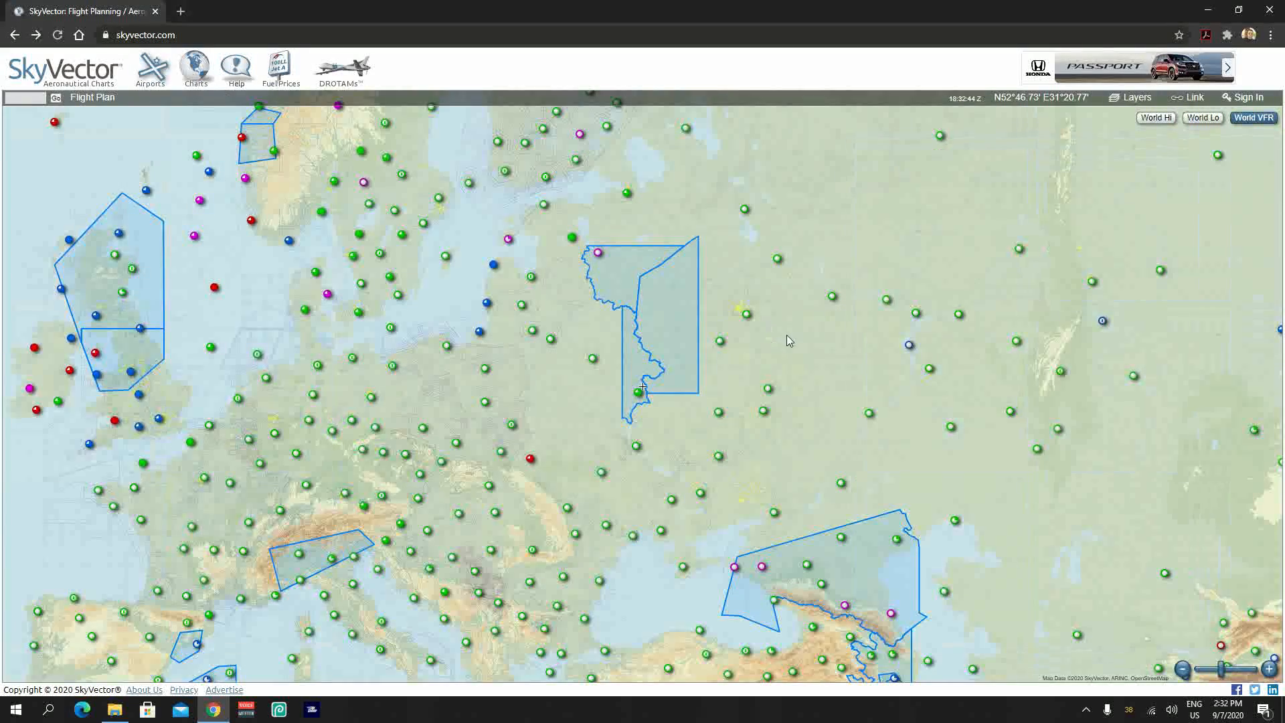
left_click(722, 344)
left_click(1140, 99)
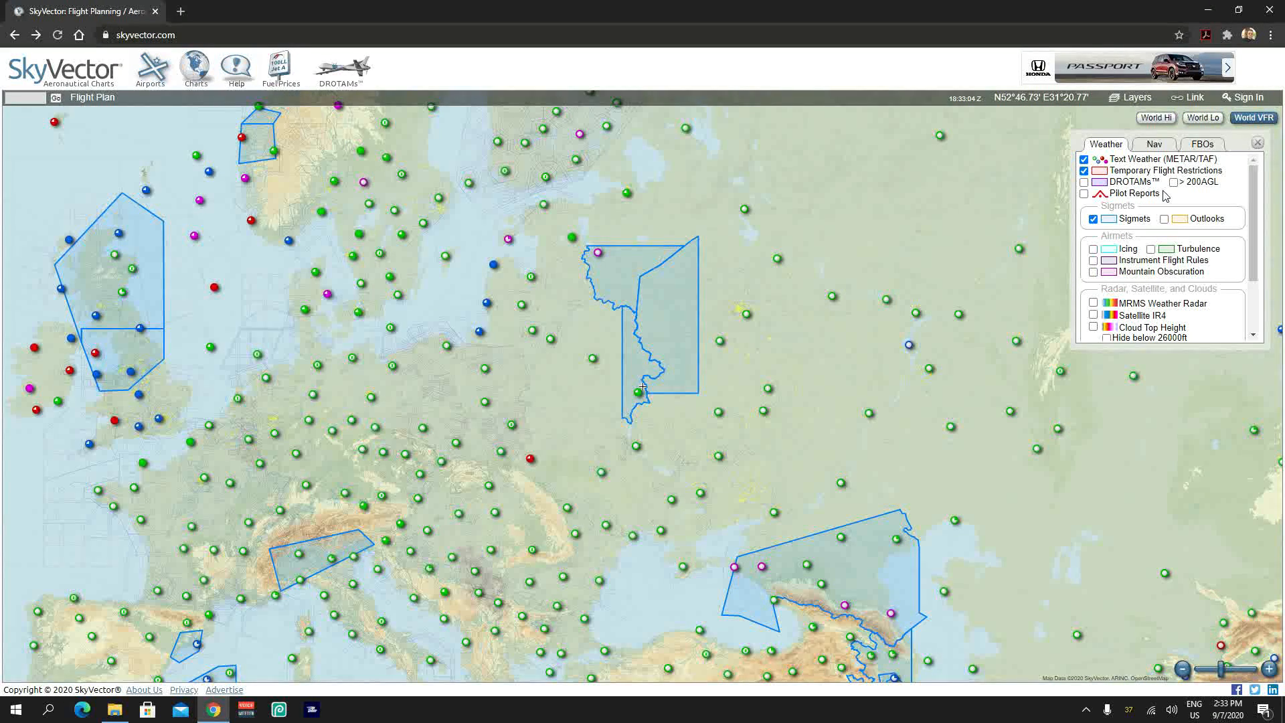
left_click(1154, 145)
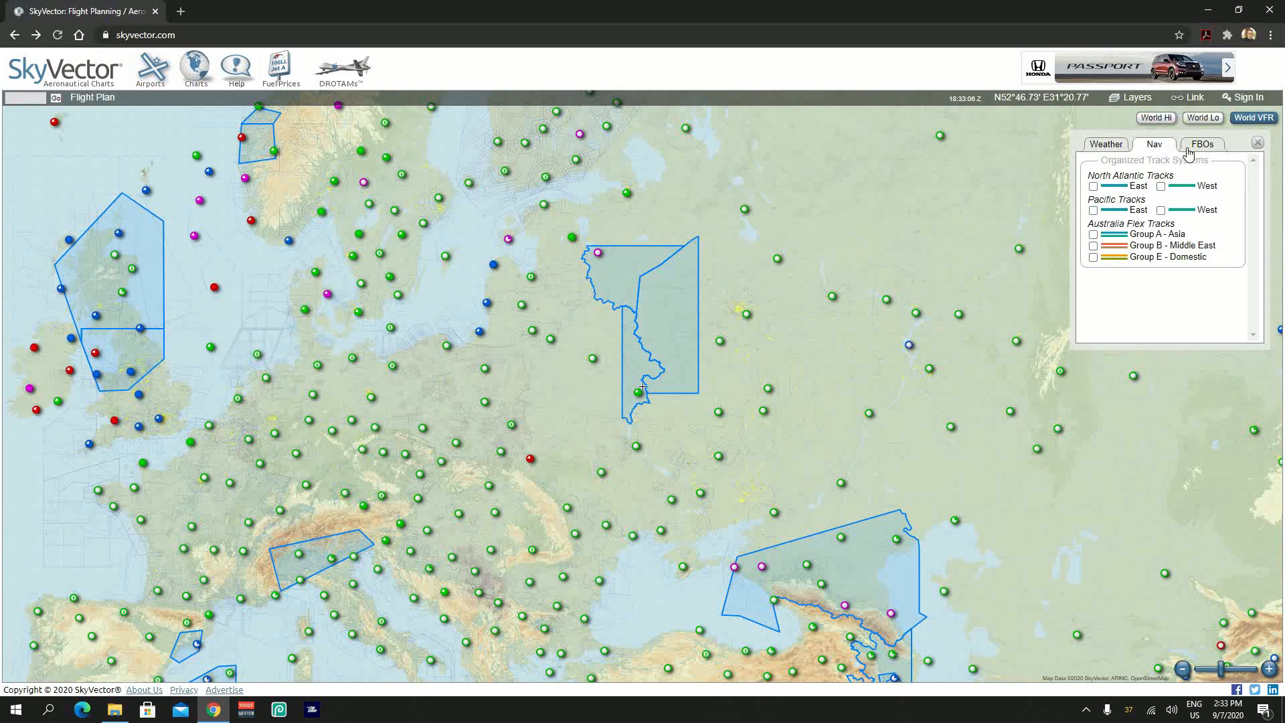
left_click(1183, 146)
left_click(1111, 147)
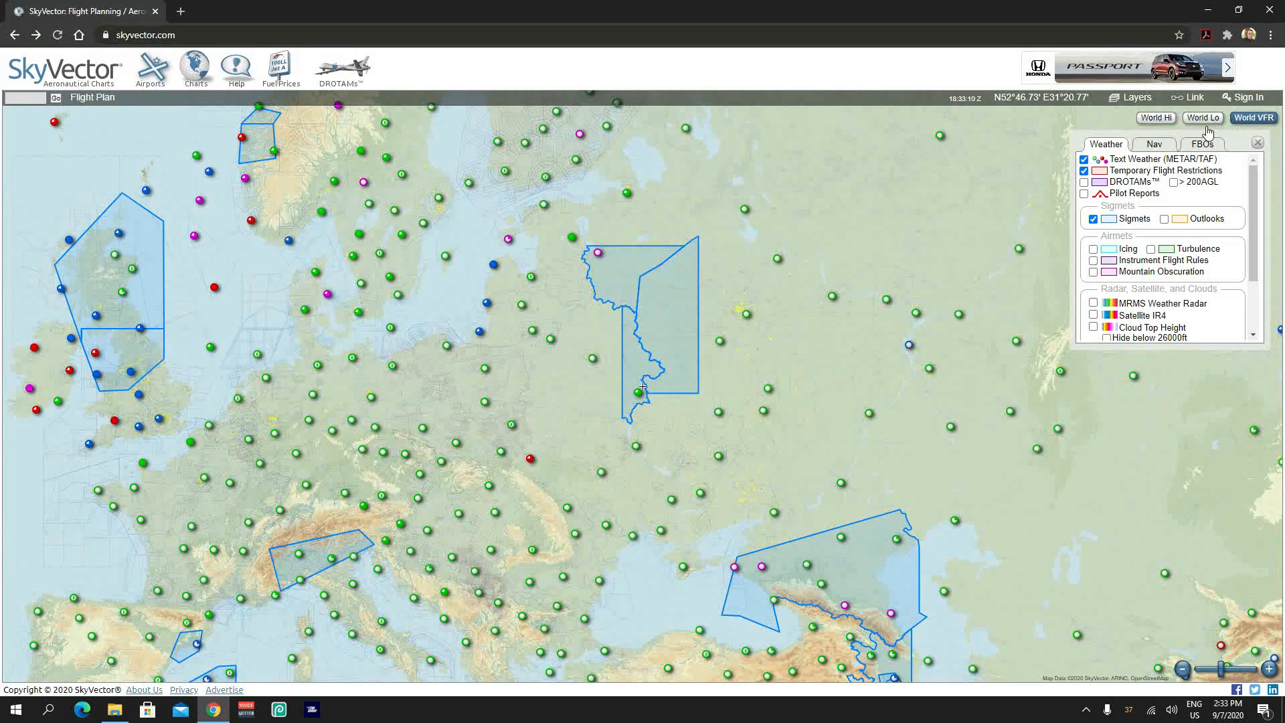
left_click(1129, 101)
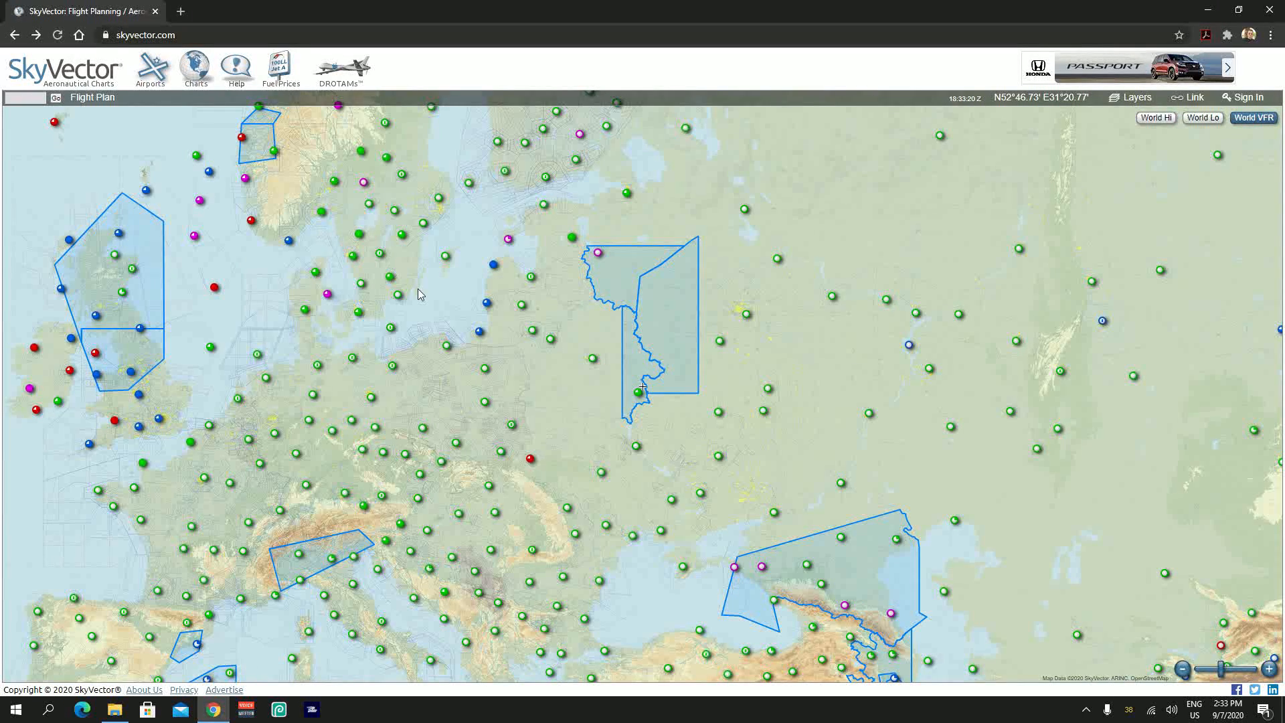
Step: Show the METAR and TAF report for the ETNL Laage weather station in northern Germany
mouse_move(359, 451)
left_click_drag(222, 316, 392, 258)
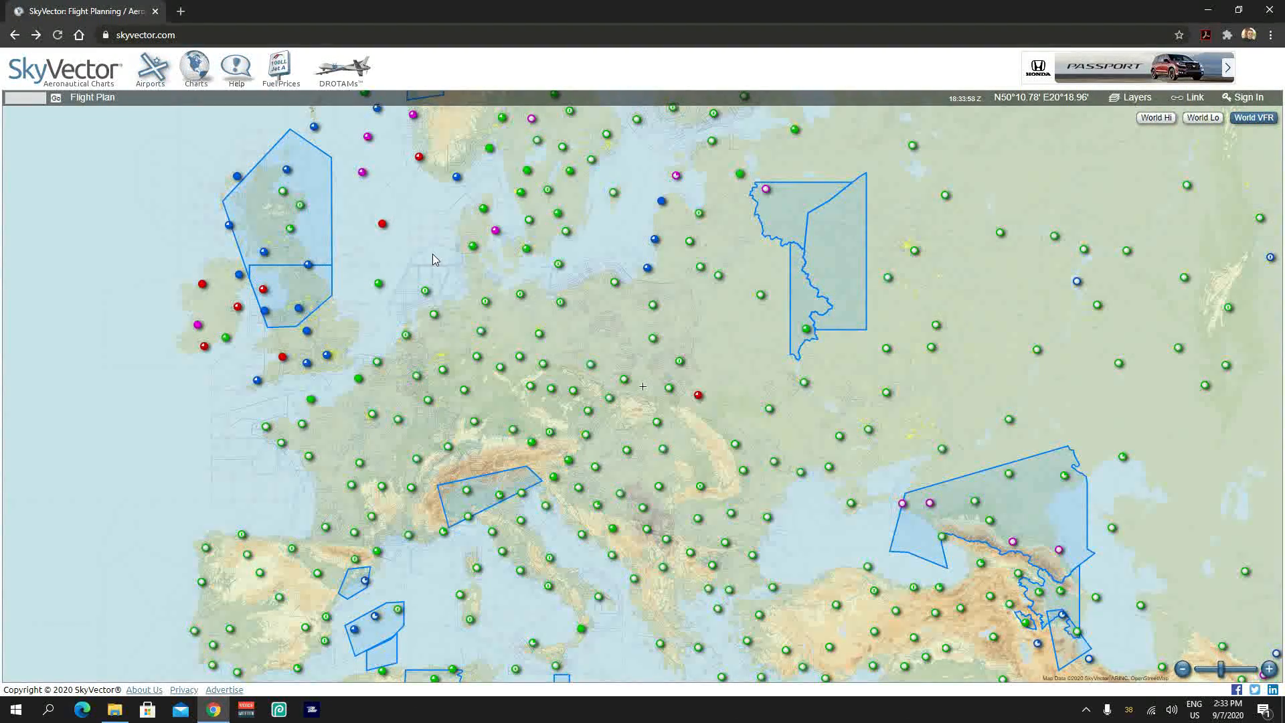
mouse_move(436, 322)
mouse_move(521, 295)
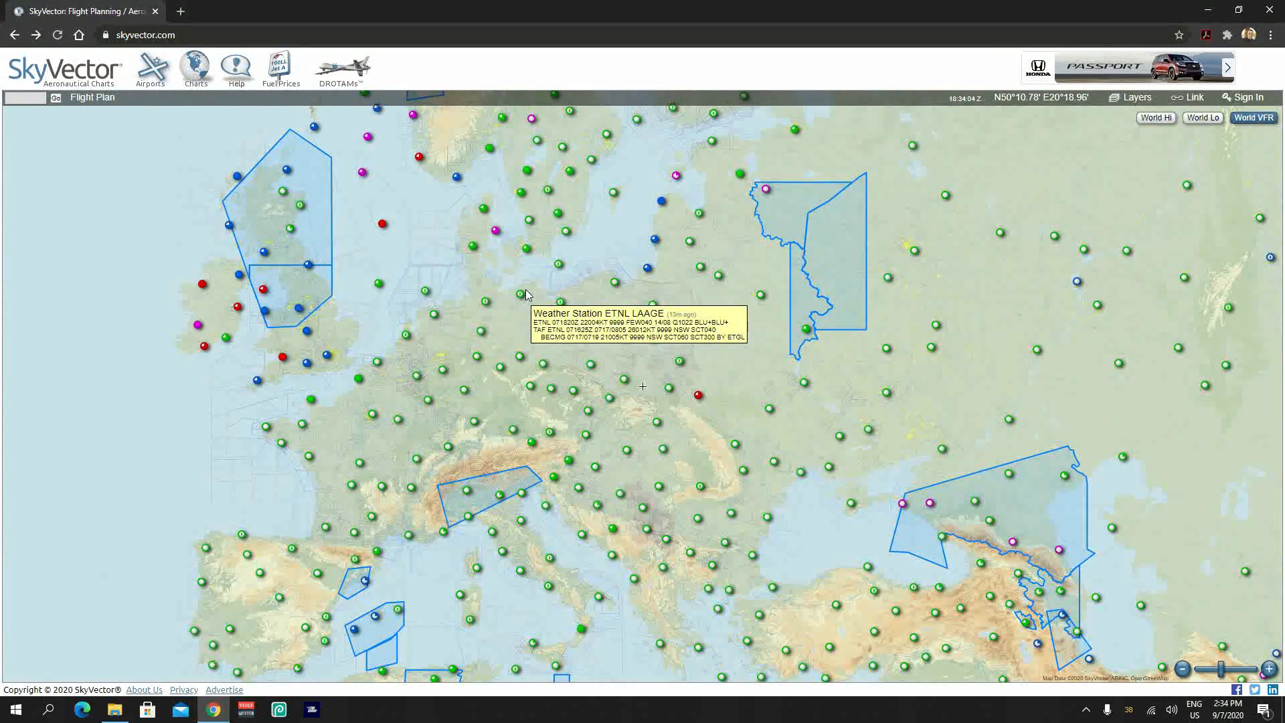
left_click(521, 295)
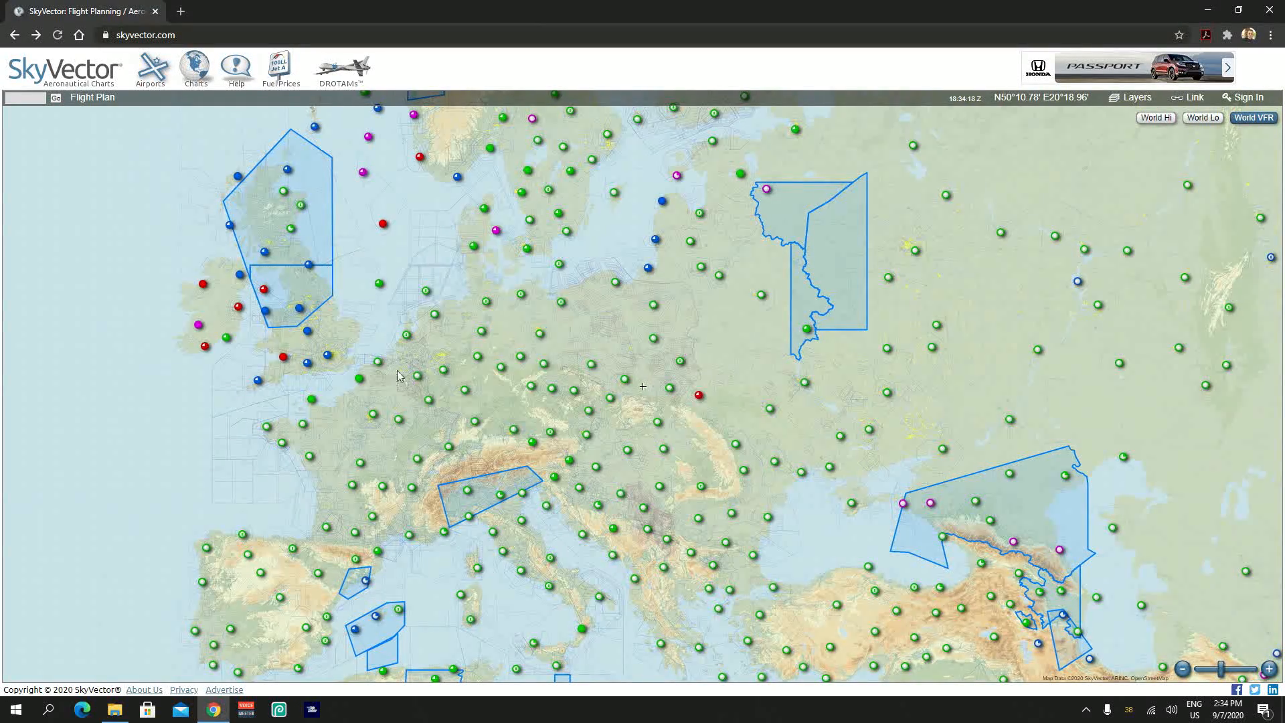
Step: Find Miller Field (KVTN) in the central United States and view its RNAV (GPS) RWY 03 approach chart
left_click_drag(398, 388, 757, 456)
left_click_drag(375, 457, 751, 268)
left_click_drag(208, 489, 302, 405)
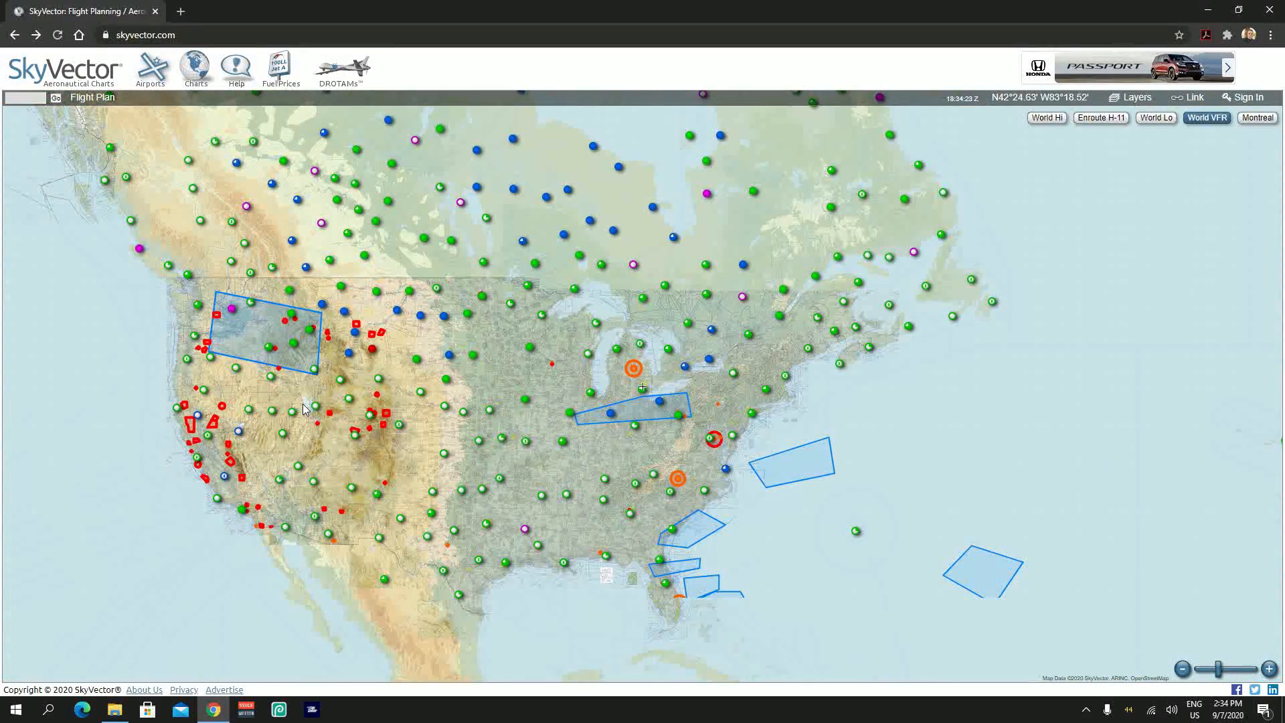
left_click(448, 383)
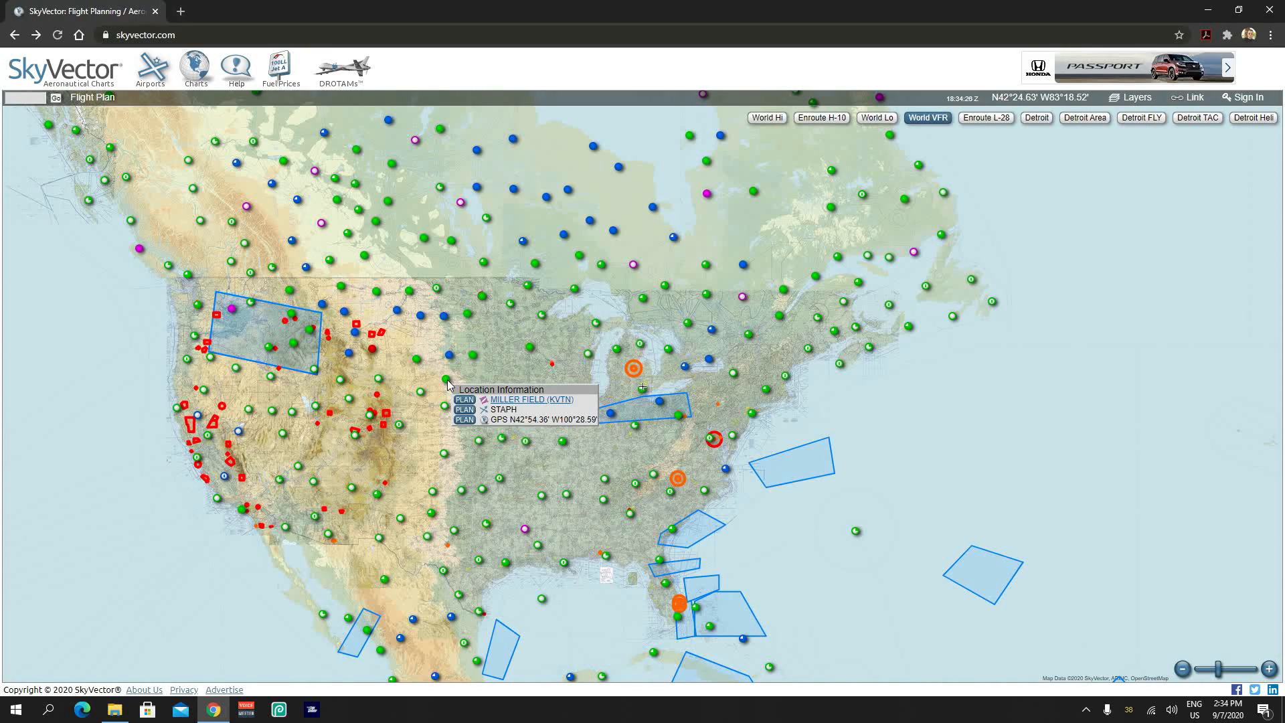
mouse_move(520, 401)
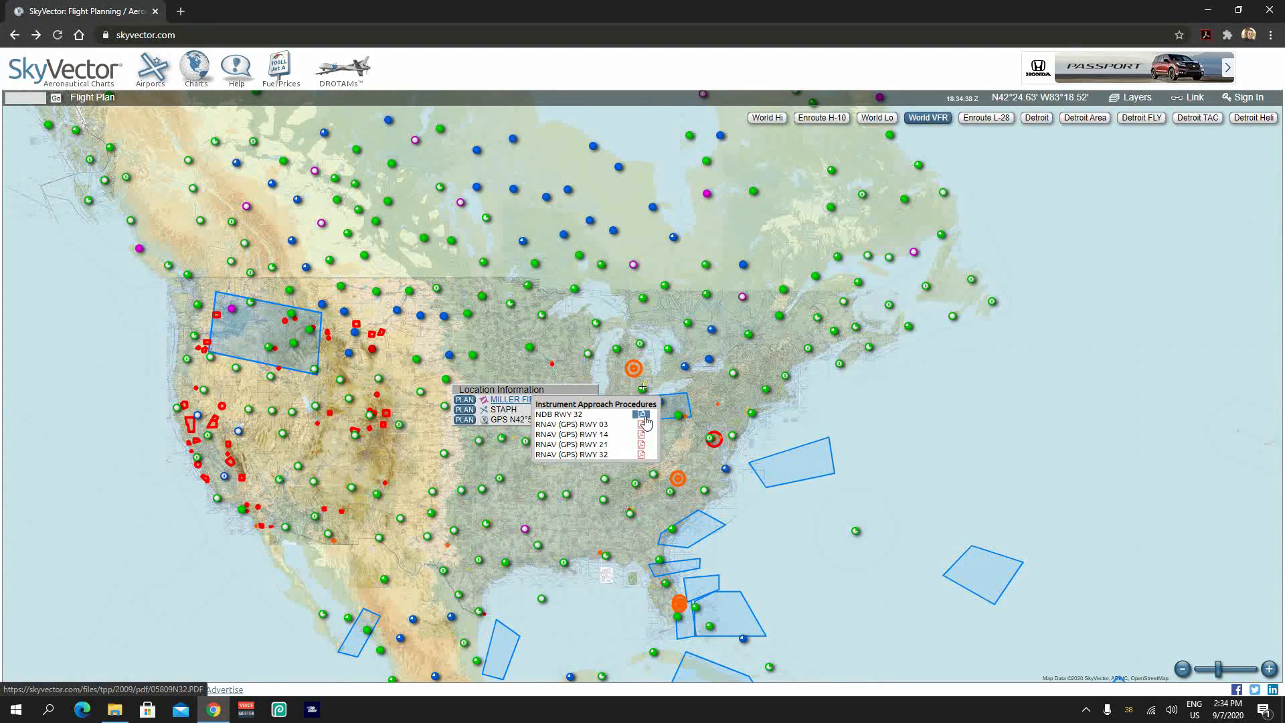
left_click(570, 425)
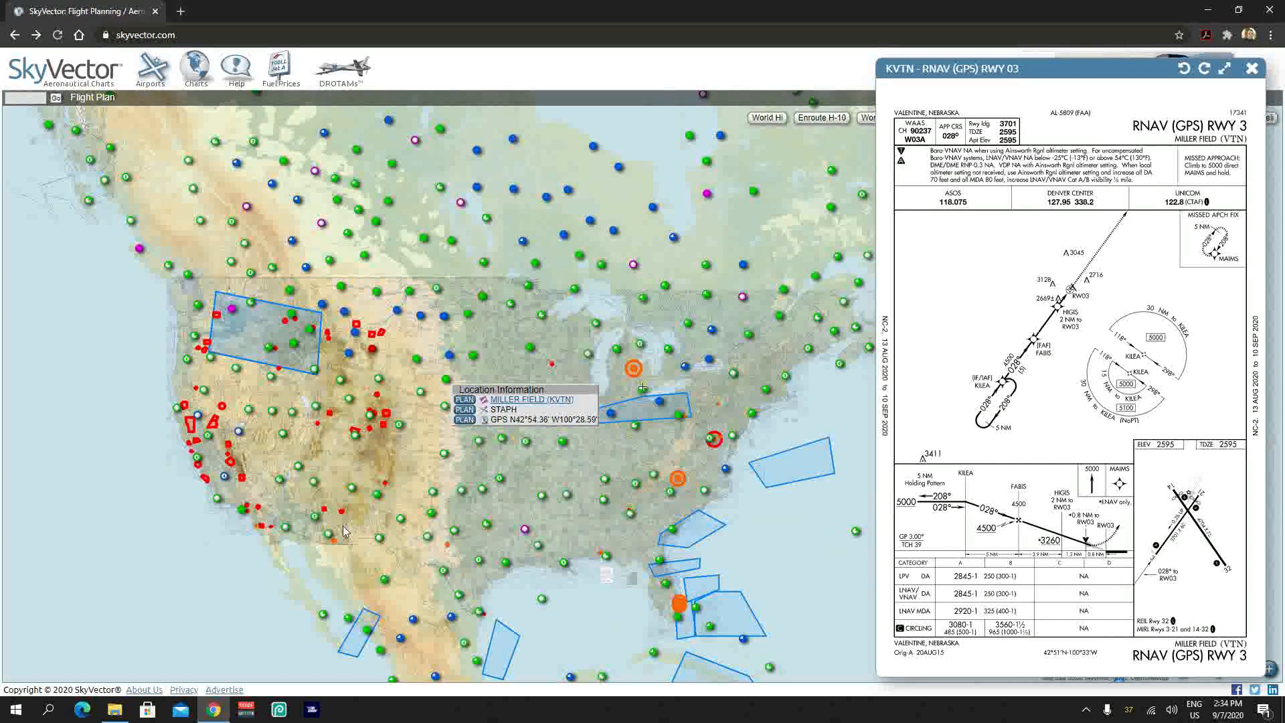
Step: Check the location information around Commodore Center (22CA) on the California coast and close the KVTN approach chart
left_click(198, 460)
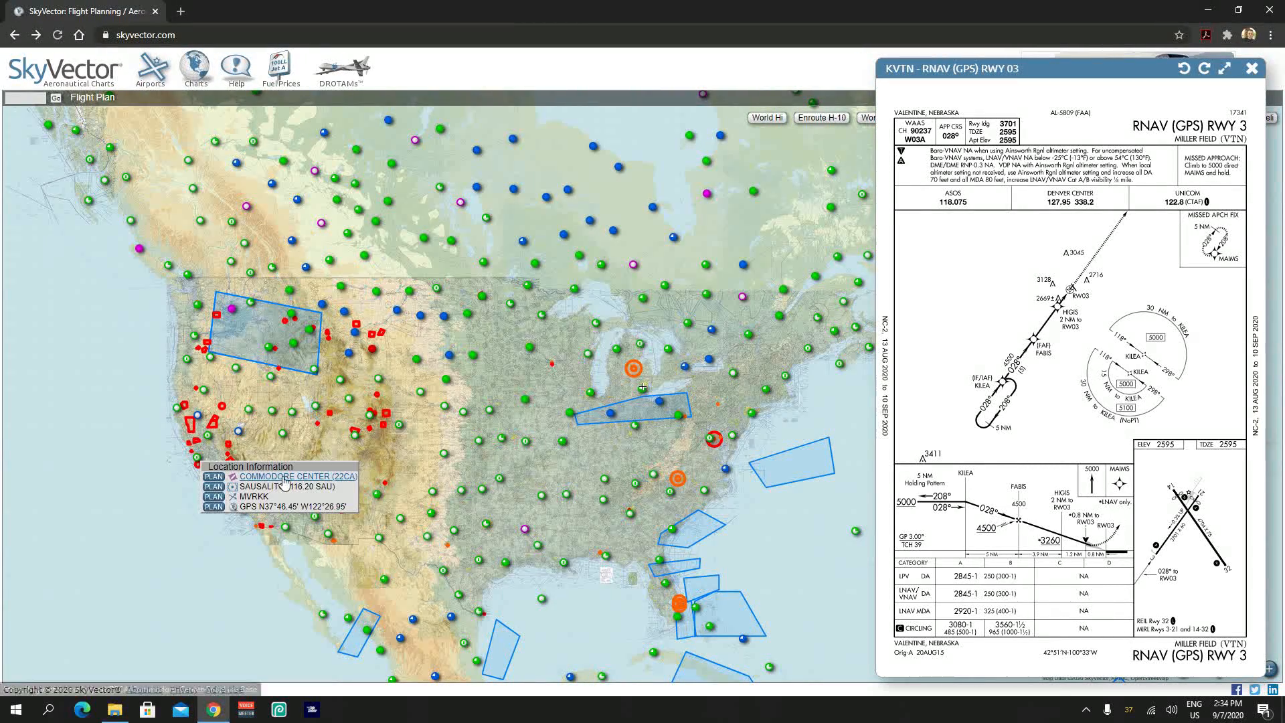
scroll(333, 444, "up", 1)
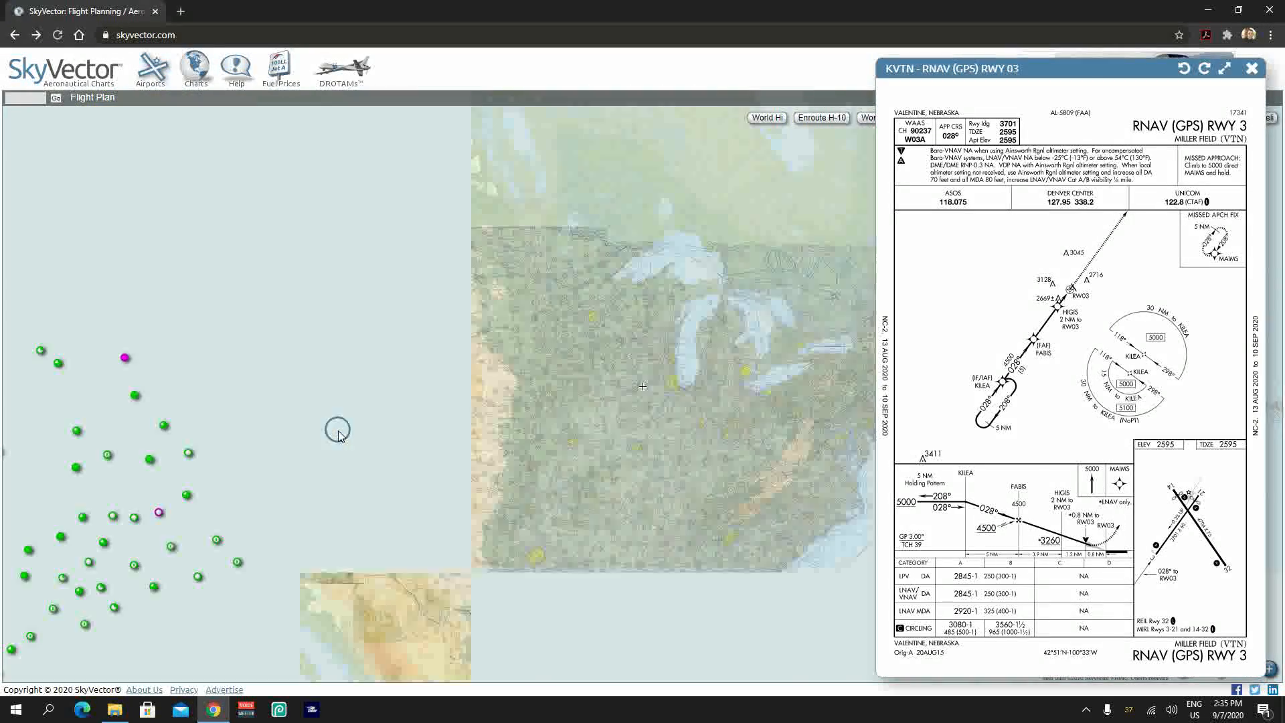
left_click_drag(294, 421, 488, 385)
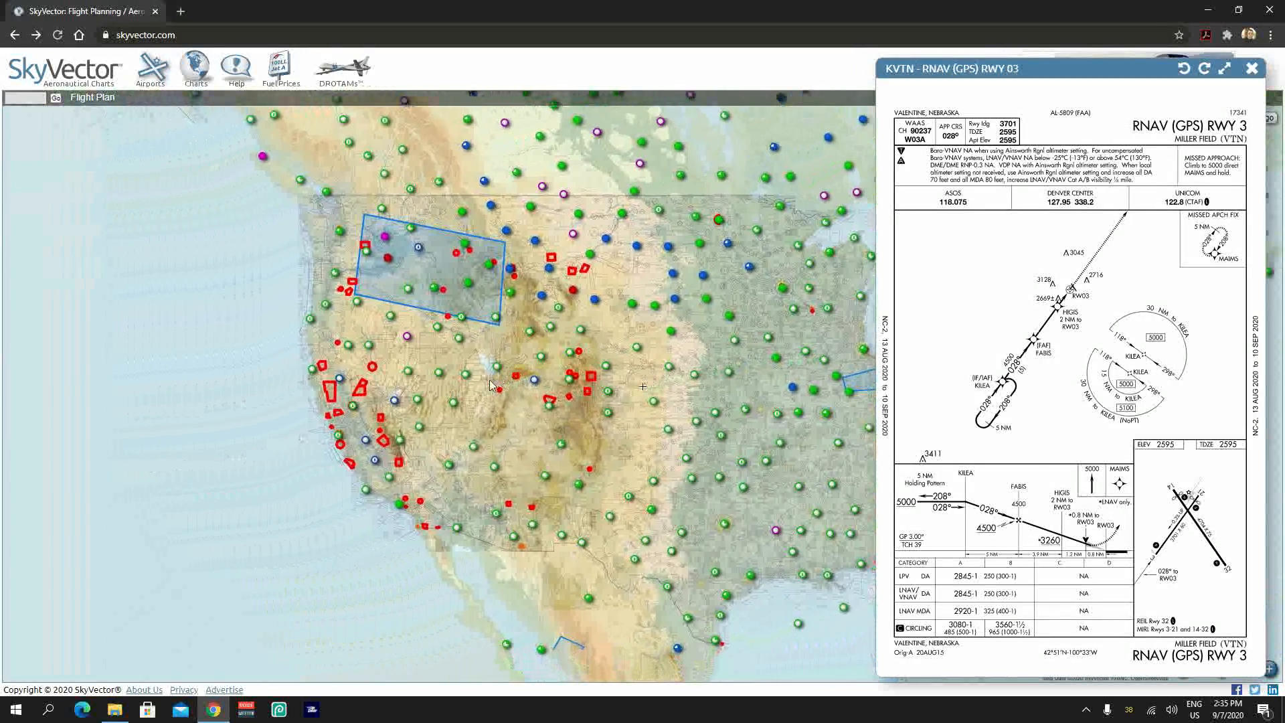
mouse_move(346, 437)
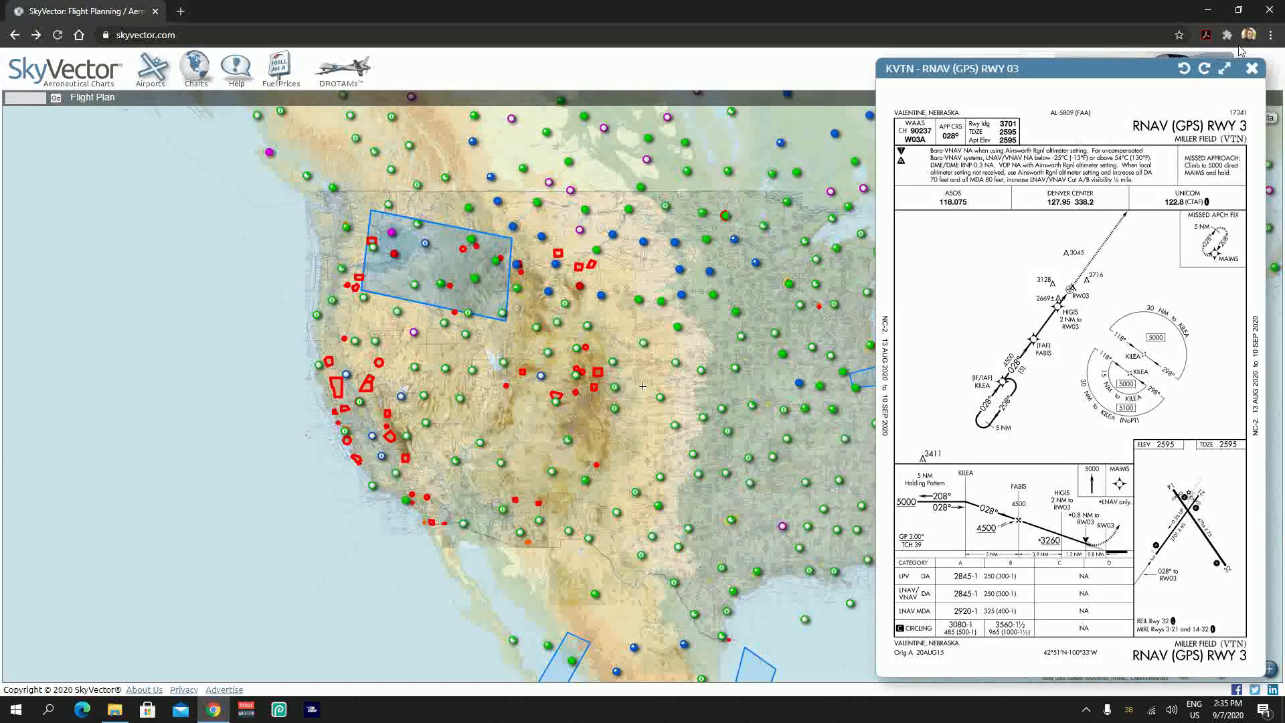
left_click(1250, 69)
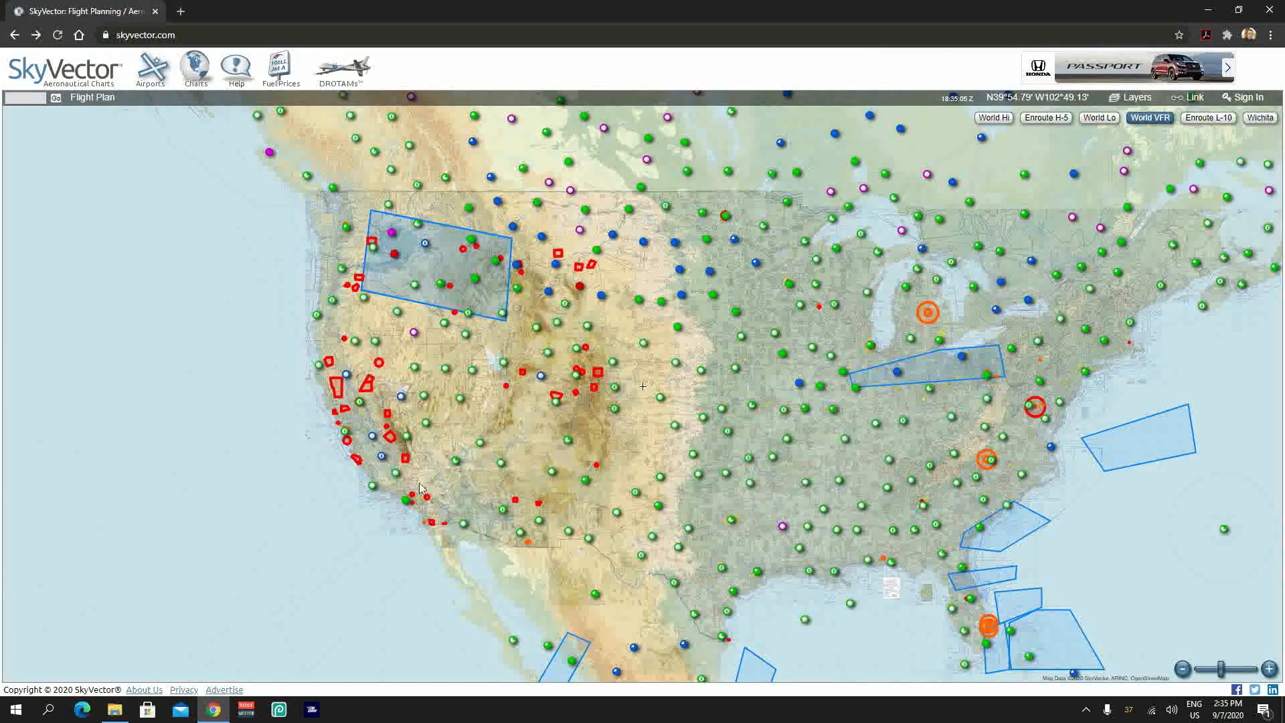
Step: Browse the airport diagram, approach and departure procedures listed for San Francisco Intl (KSFO)
left_click(347, 436)
mouse_move(447, 459)
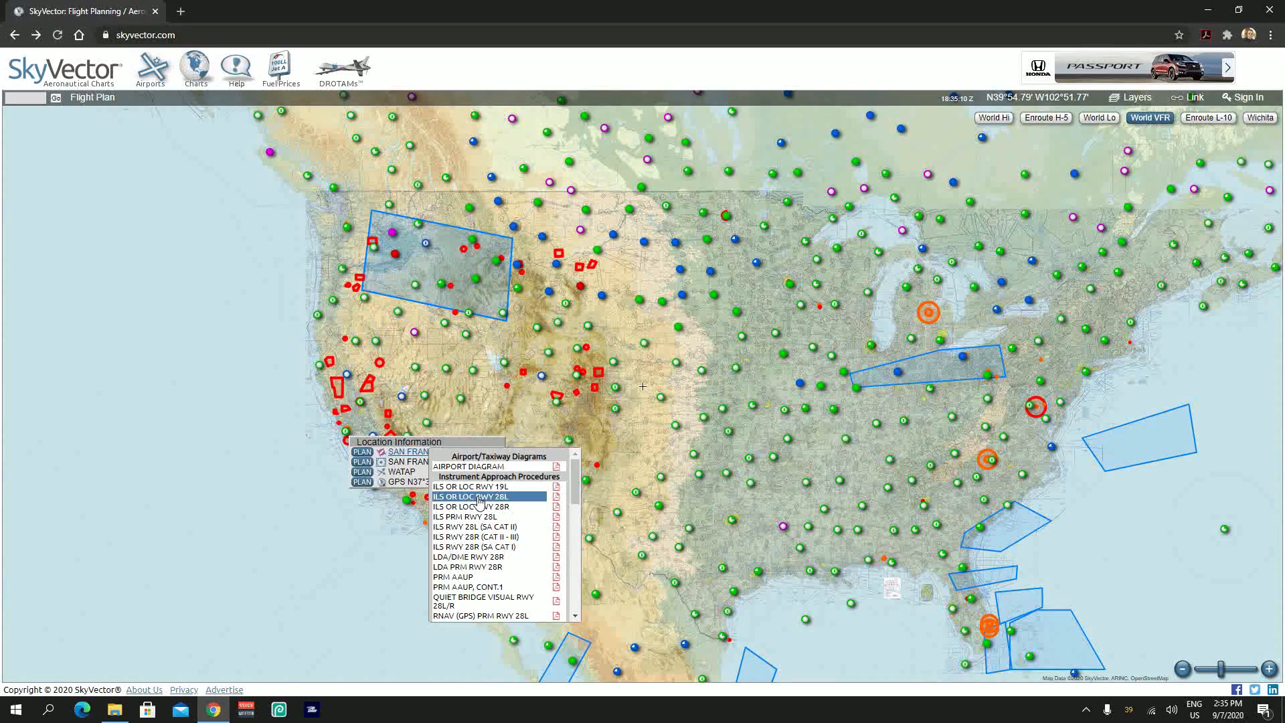
scroll(480, 502, "down", 1)
scroll(480, 501, "down", 1)
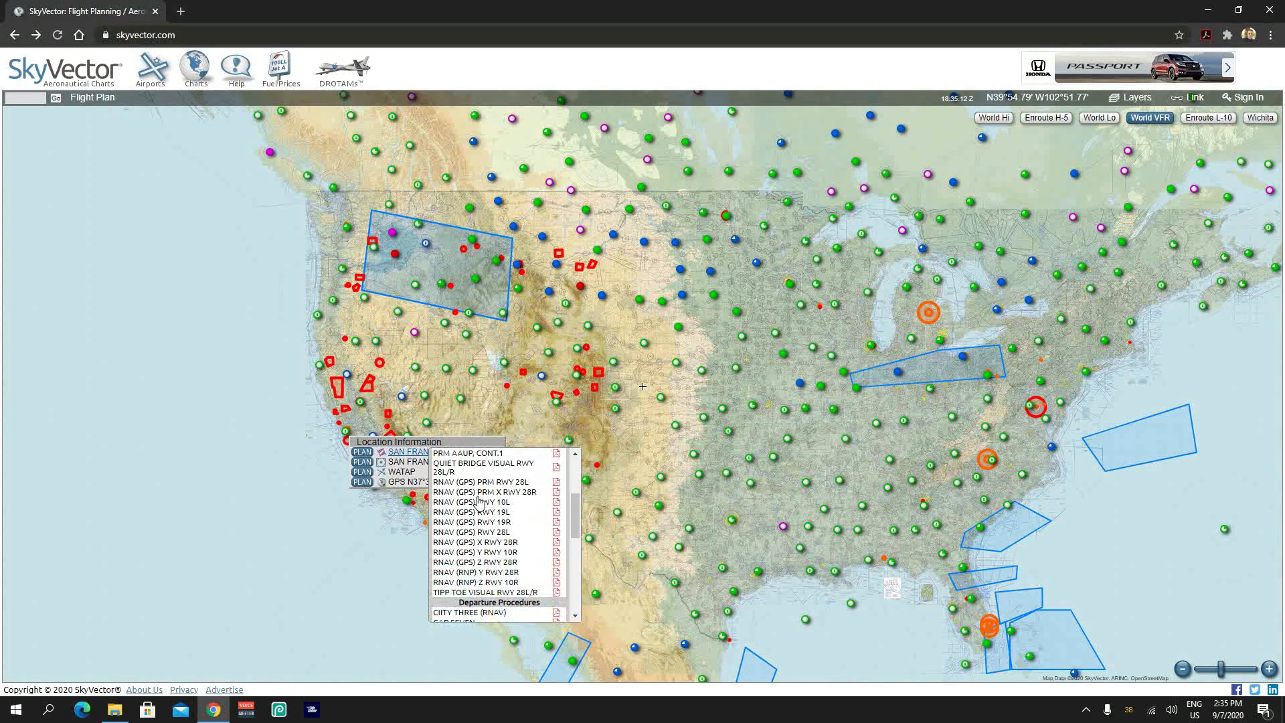
scroll(485, 503, "down", 2)
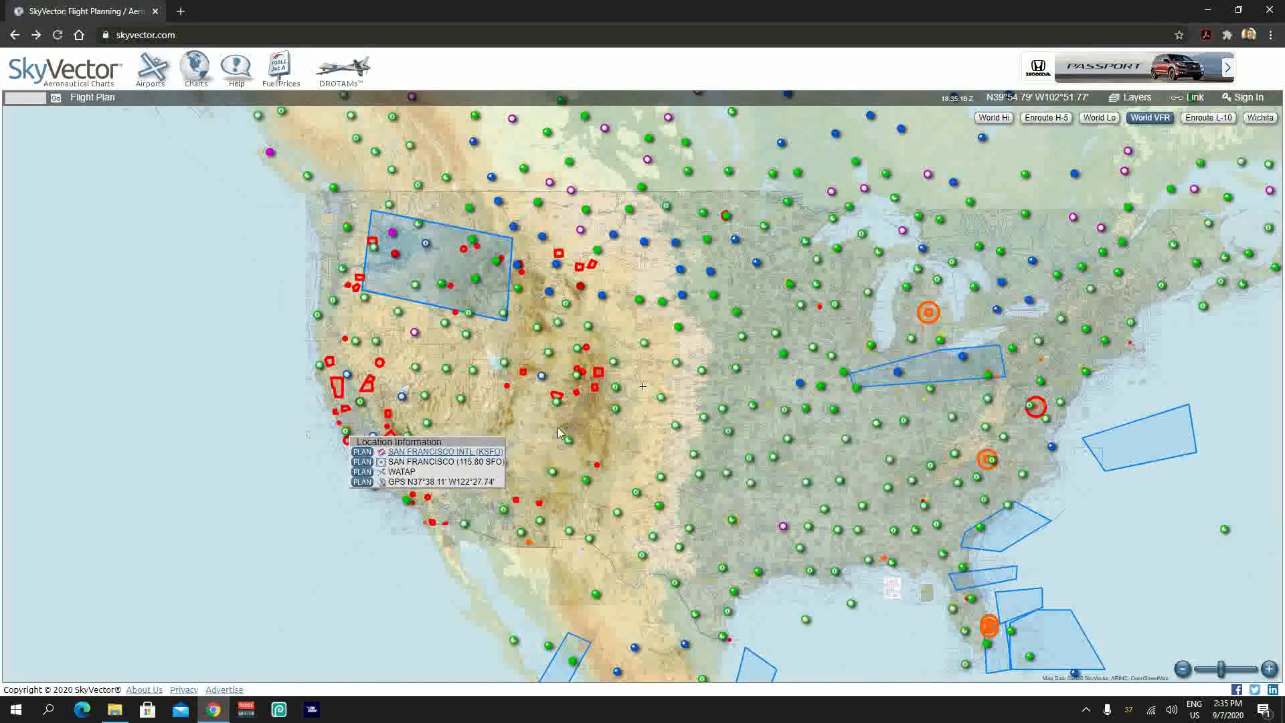
Step: Switch the map to the World Lo chart and show the low-altitude airways around Medford and Klamath Falls
mouse_move(452, 369)
left_click(1114, 119)
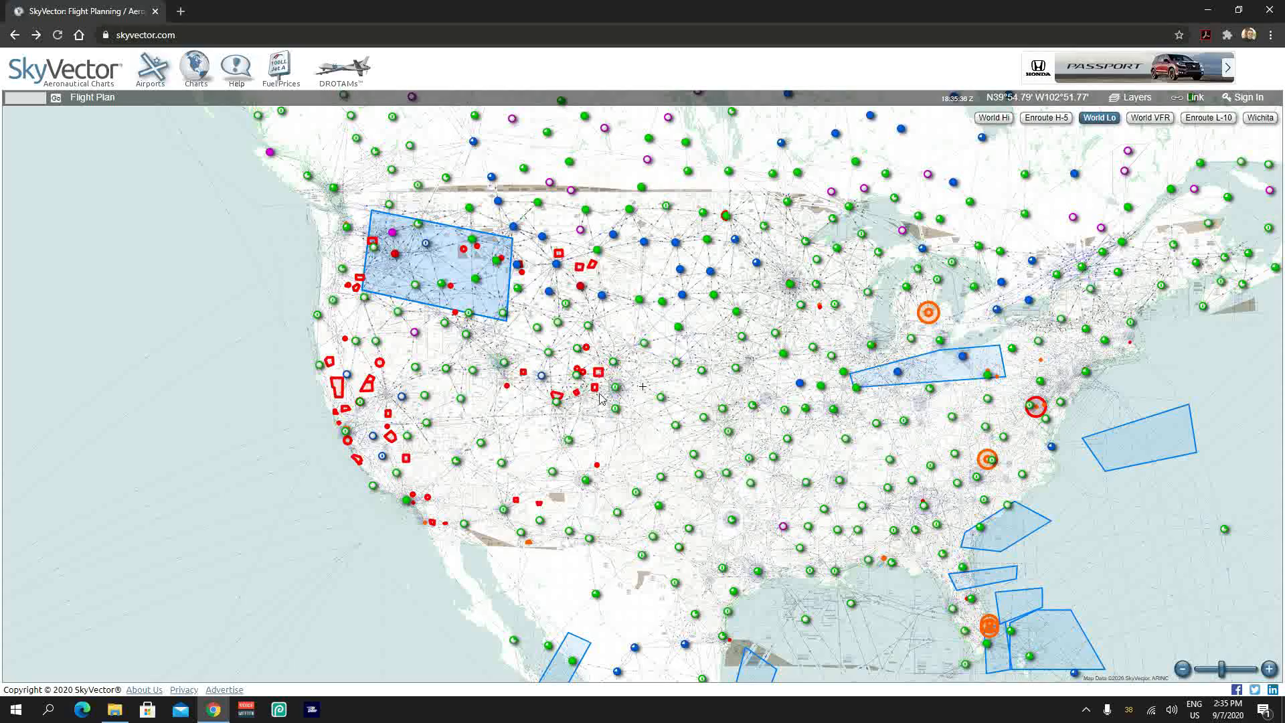
scroll(496, 380, "up", 5)
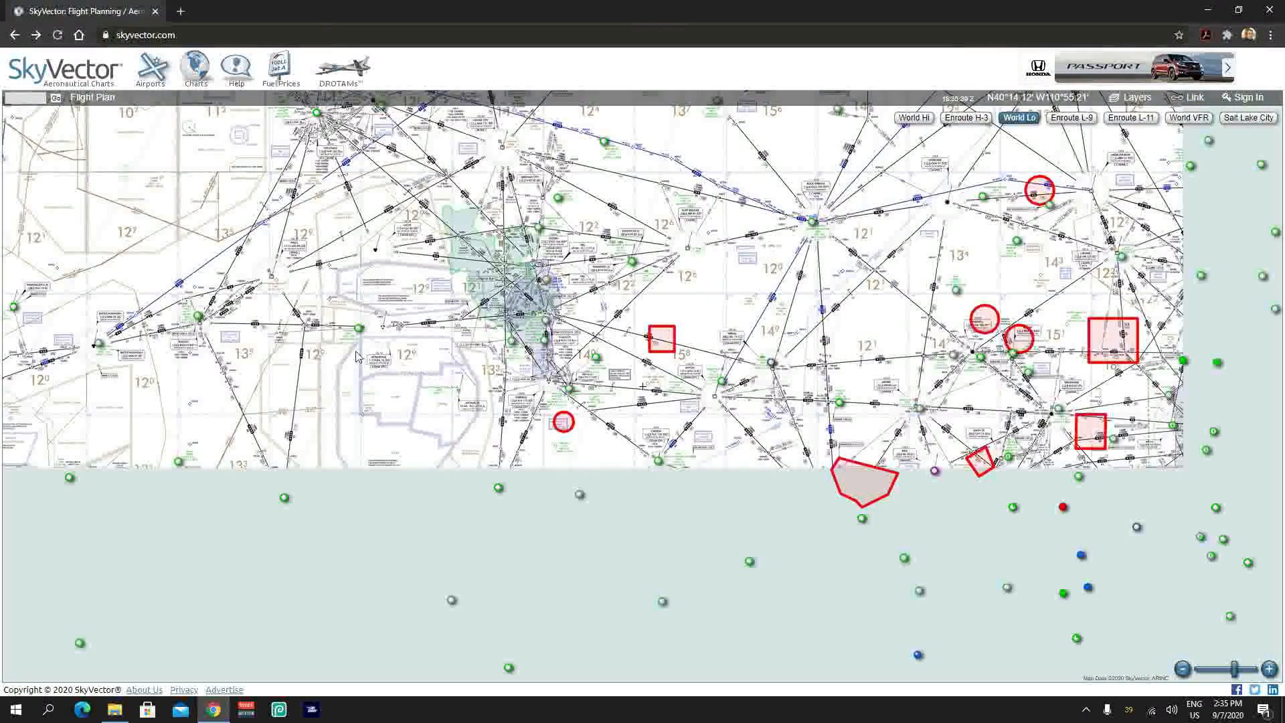
left_click_drag(356, 351, 561, 500)
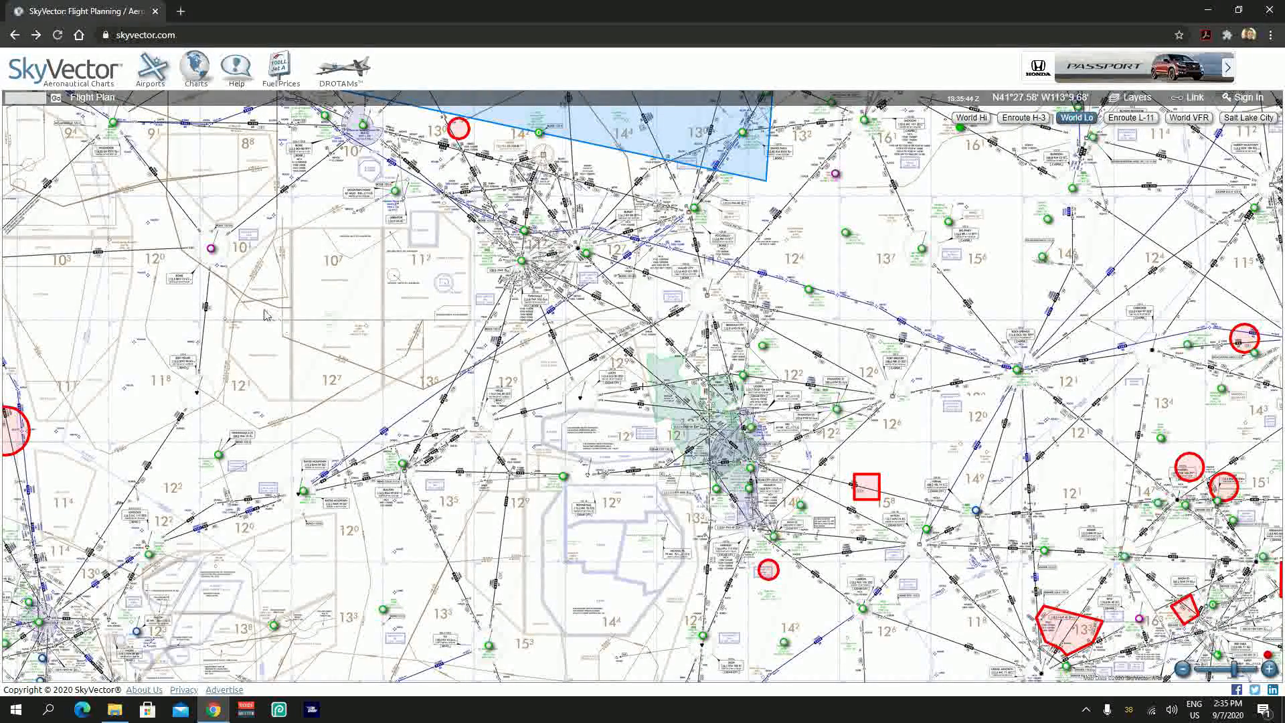
left_click_drag(250, 308, 686, 339)
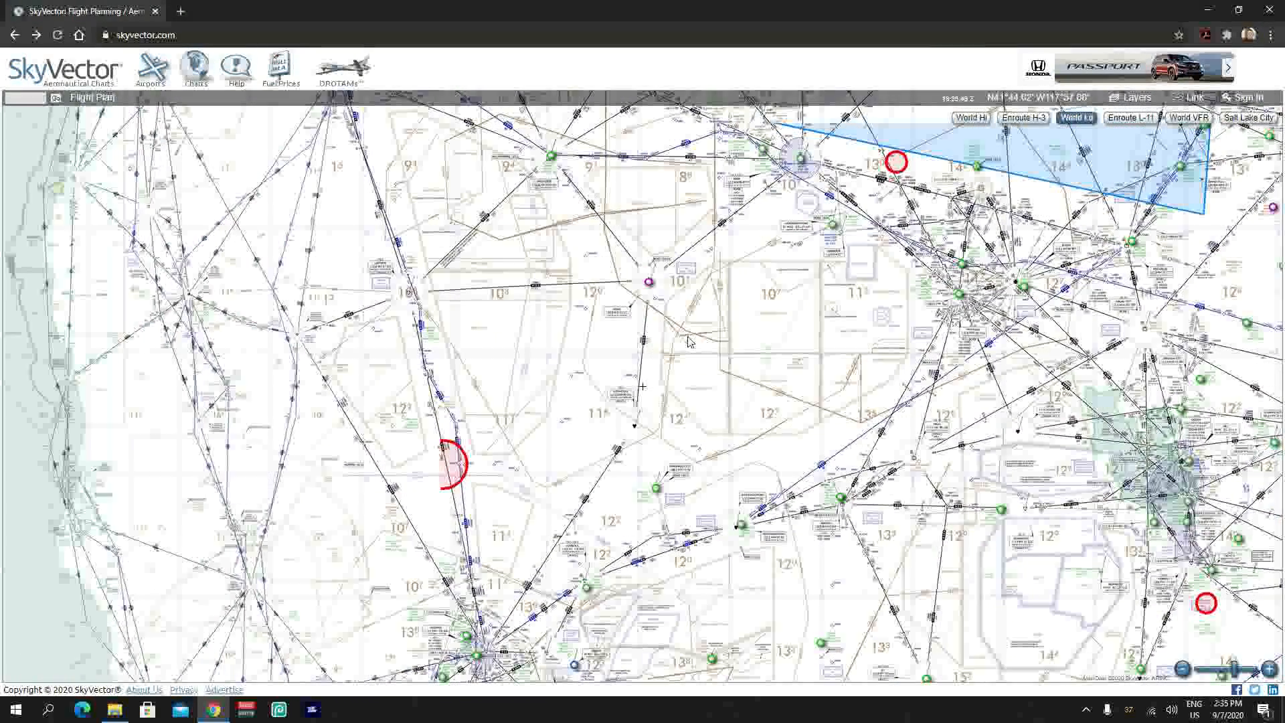
left_click_drag(240, 337, 572, 398)
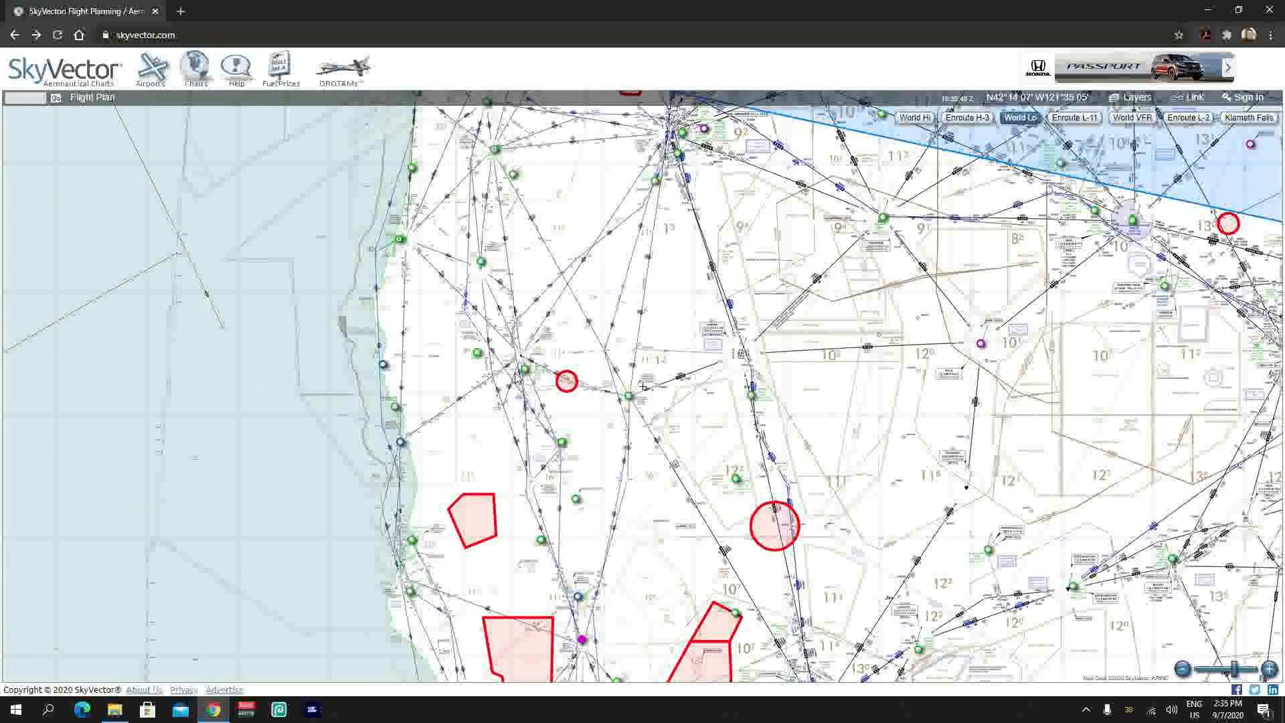
scroll(519, 379, "up", 1)
scroll(517, 379, "up", 2)
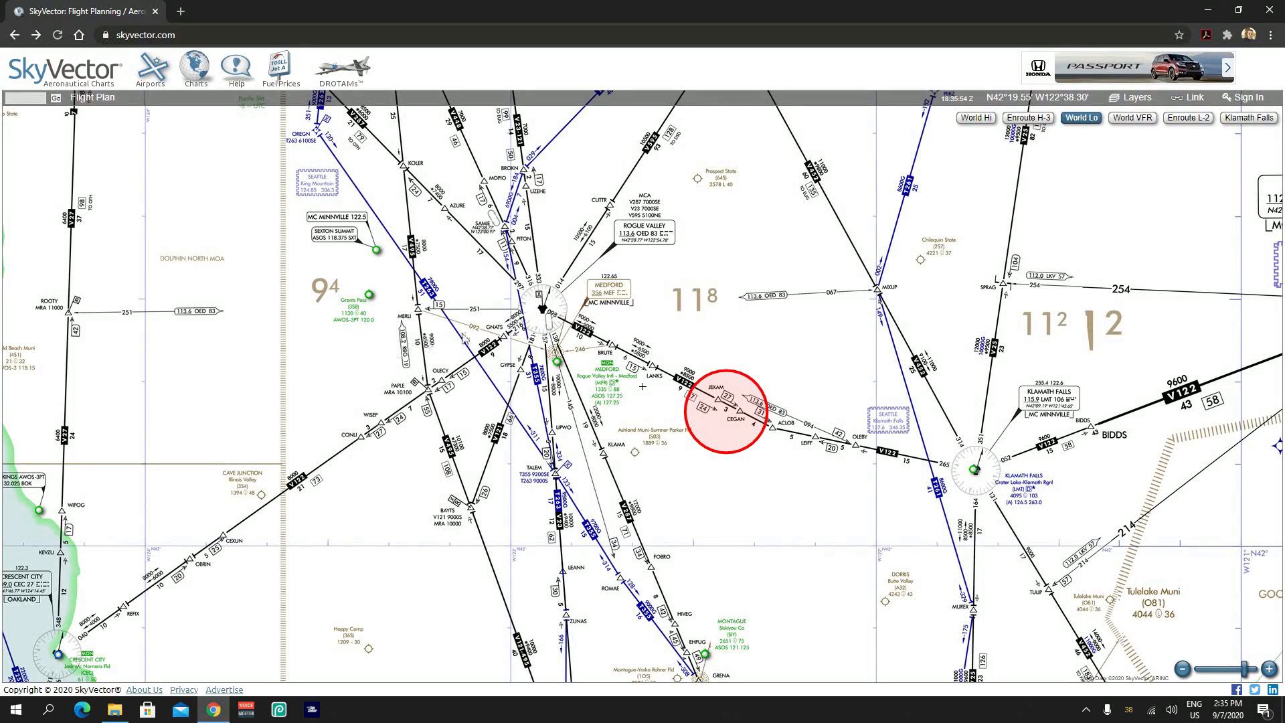
Step: Examine airway V122 between Crescent City and Medford, including its fixes, distances, minimum altitudes and surrounding airspace
left_click_drag(229, 409, 431, 289)
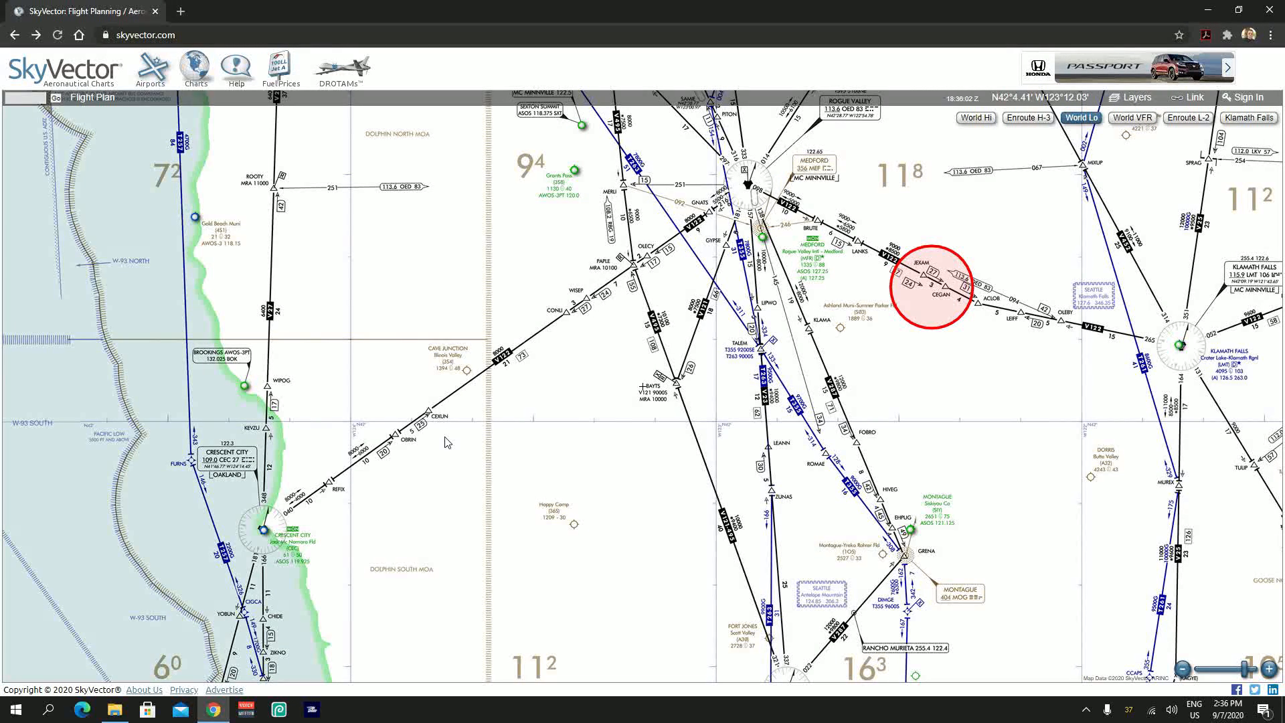
left_click_drag(437, 434, 572, 505)
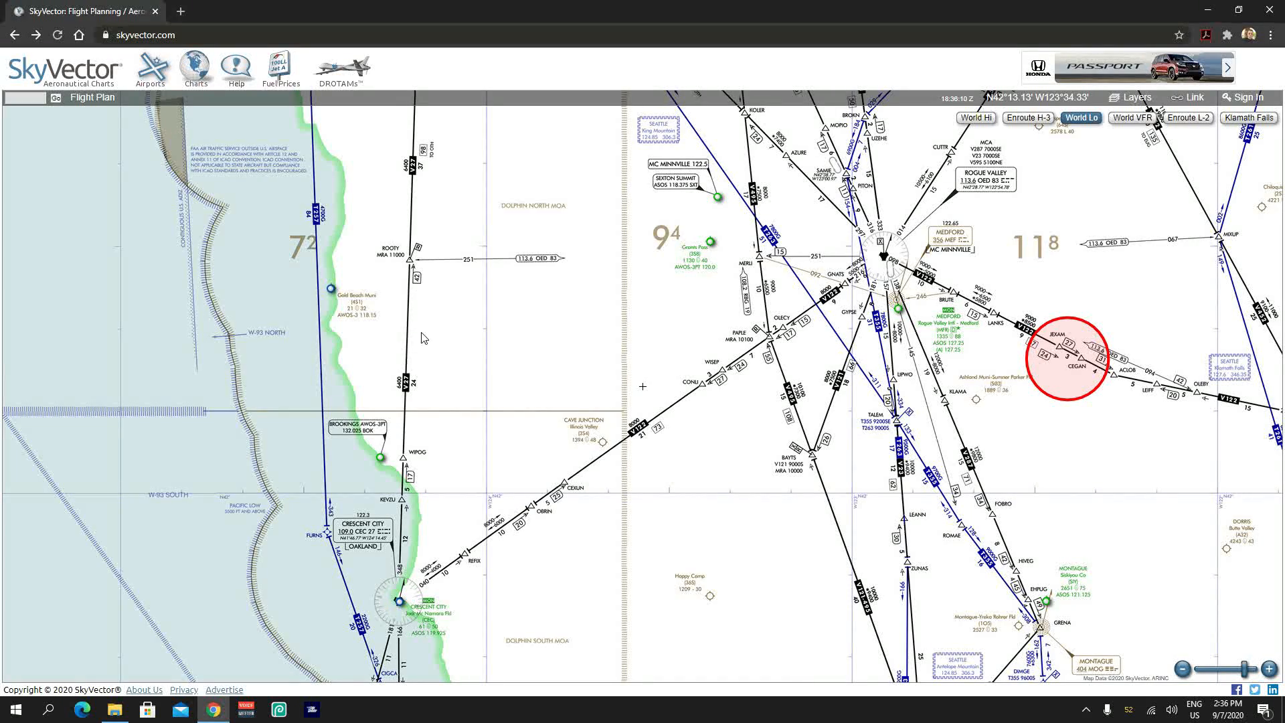
left_click_drag(468, 533, 480, 426)
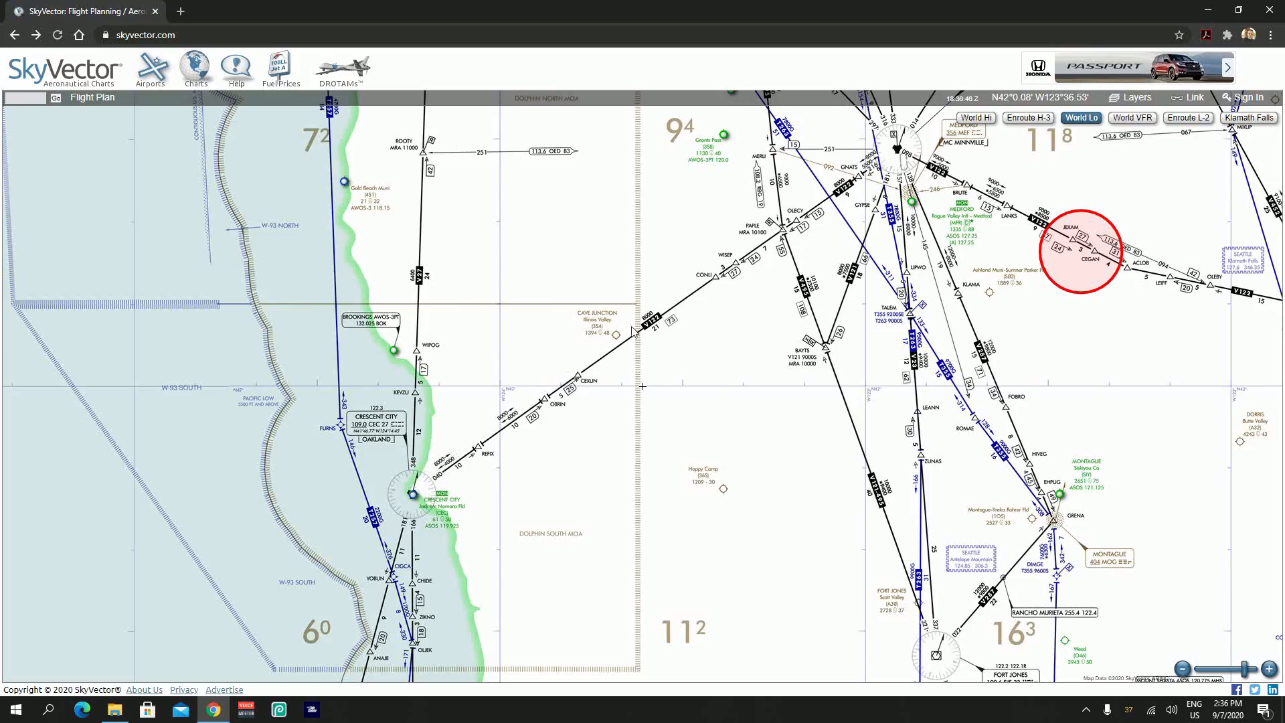
left_click_drag(728, 291, 678, 427)
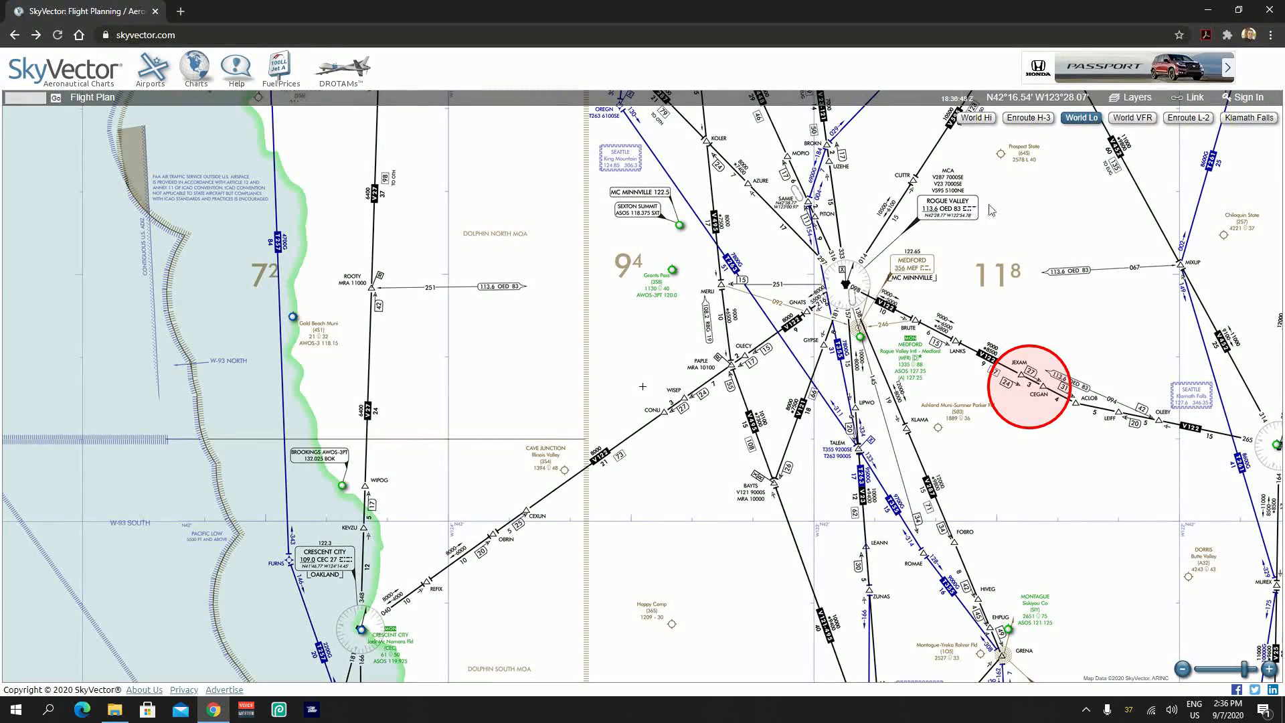
left_click_drag(610, 508, 626, 465)
scroll(658, 407, "up", 1)
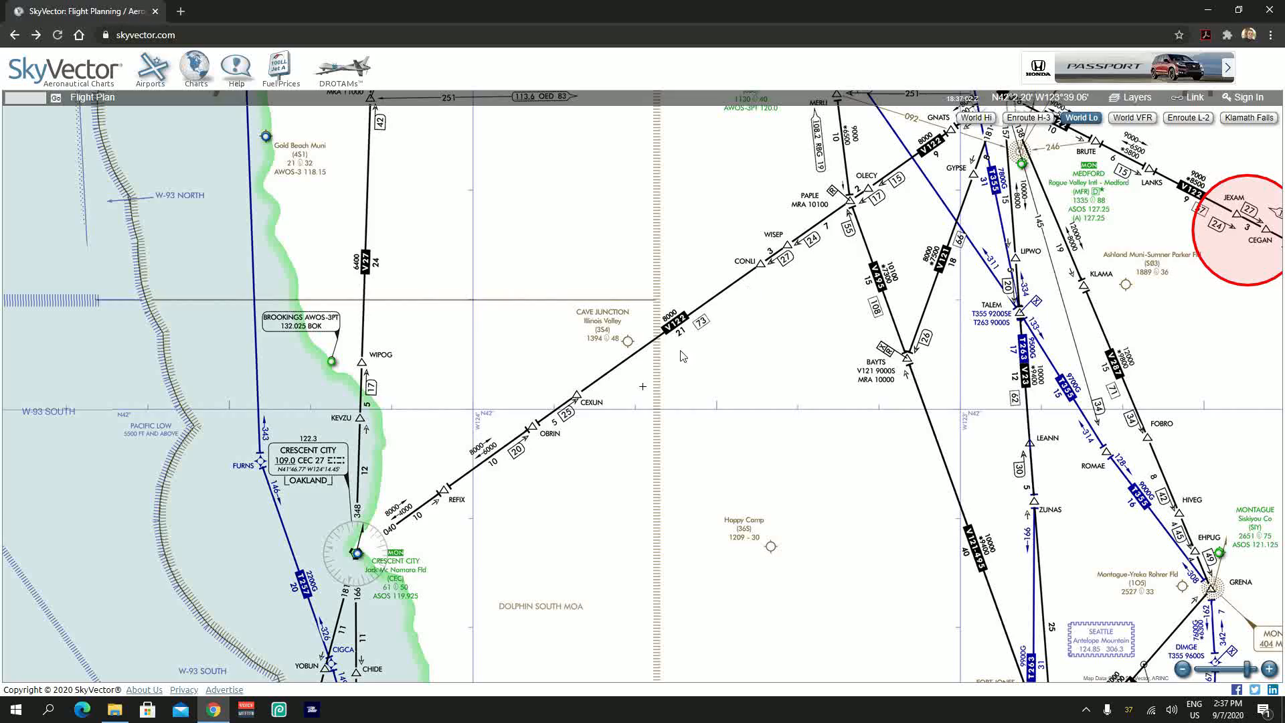
left_click_drag(590, 493, 614, 465)
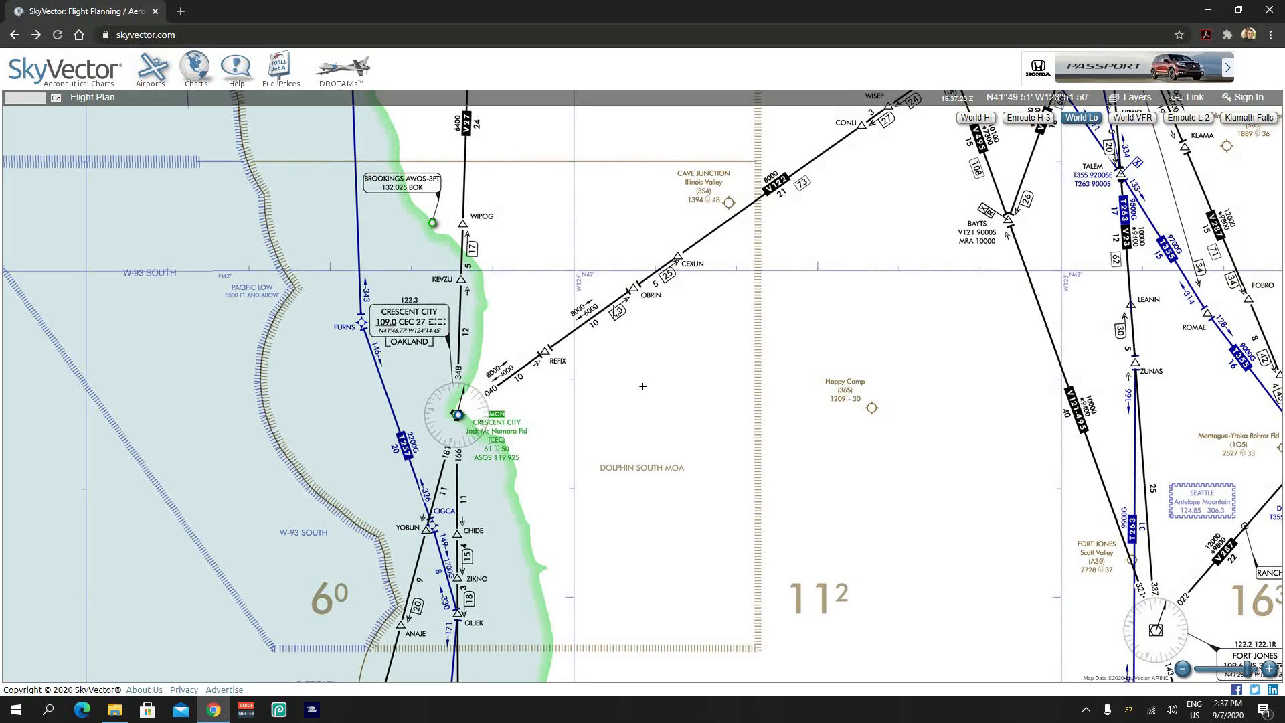
left_click_drag(804, 267, 725, 350)
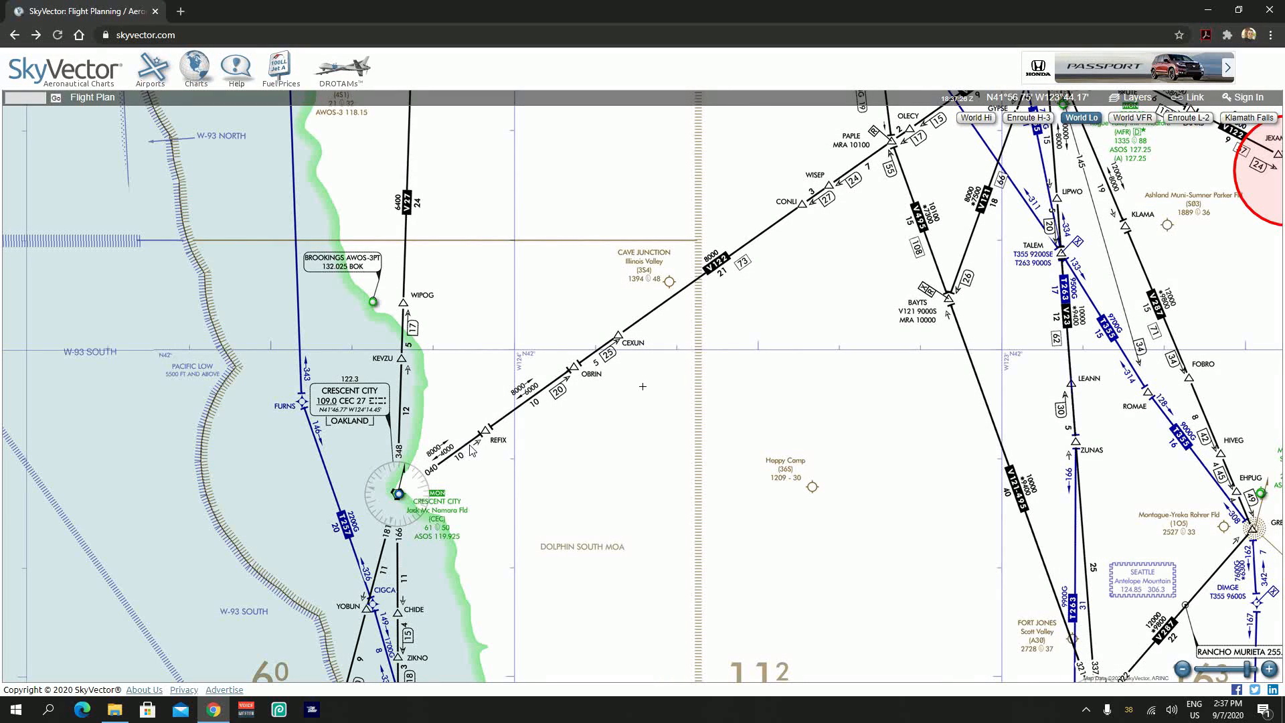
Step: Check the current weather report and forecast for the Crescent City (KCEC) station on the coast
scroll(511, 447, "down", 1)
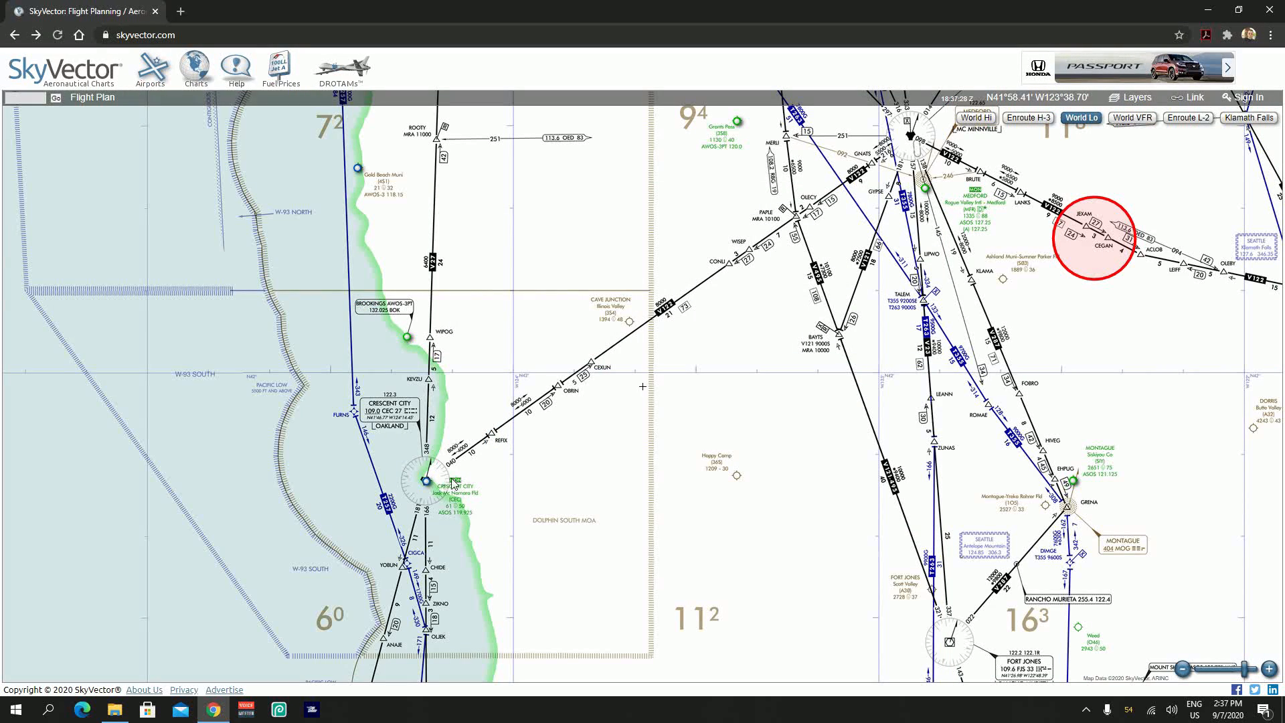
mouse_move(434, 486)
left_click_drag(559, 428, 552, 452)
mouse_move(417, 507)
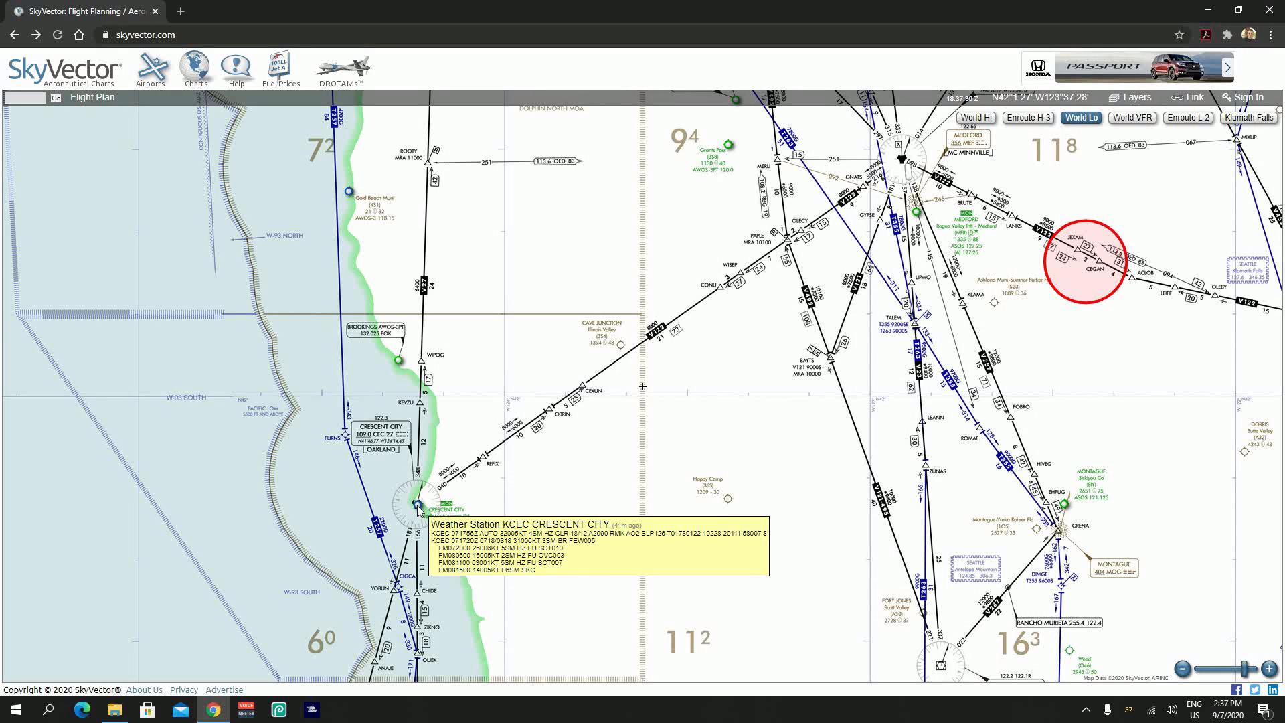
Step: Start a flight plan with KCEC as the departure and KMFR as the destination
left_click(97, 99)
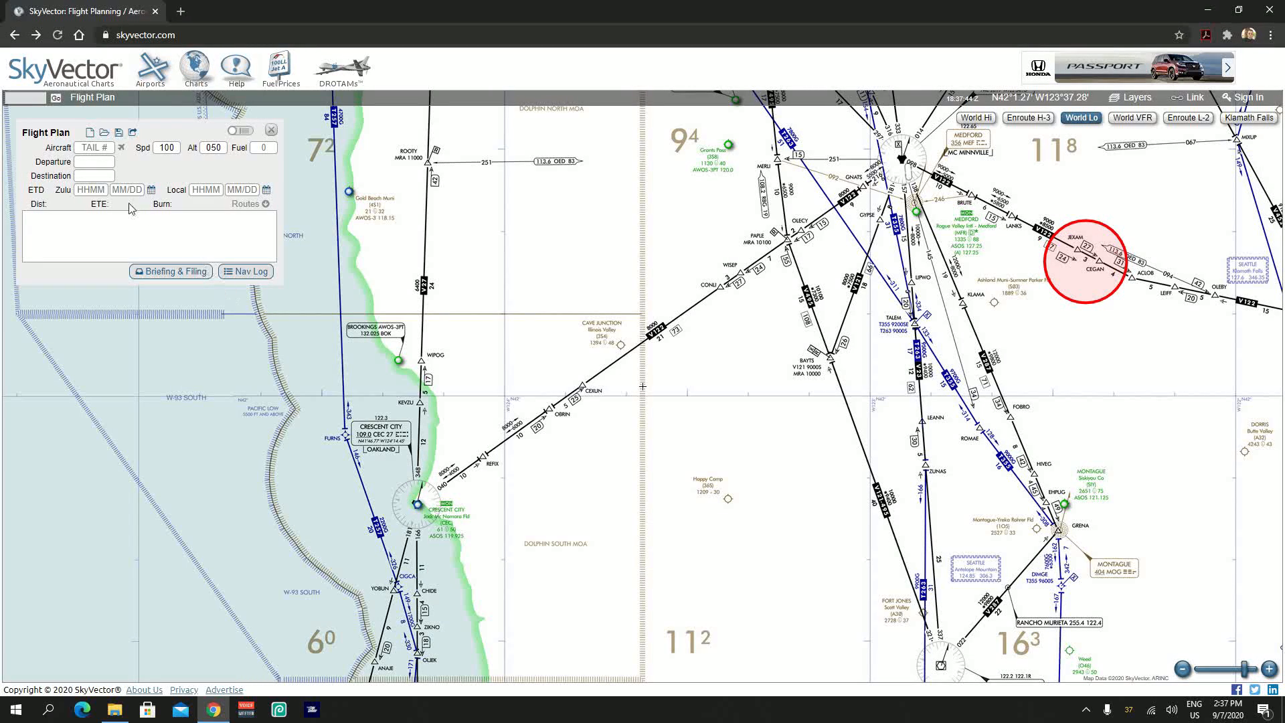
left_click(107, 164)
type("KCEC")
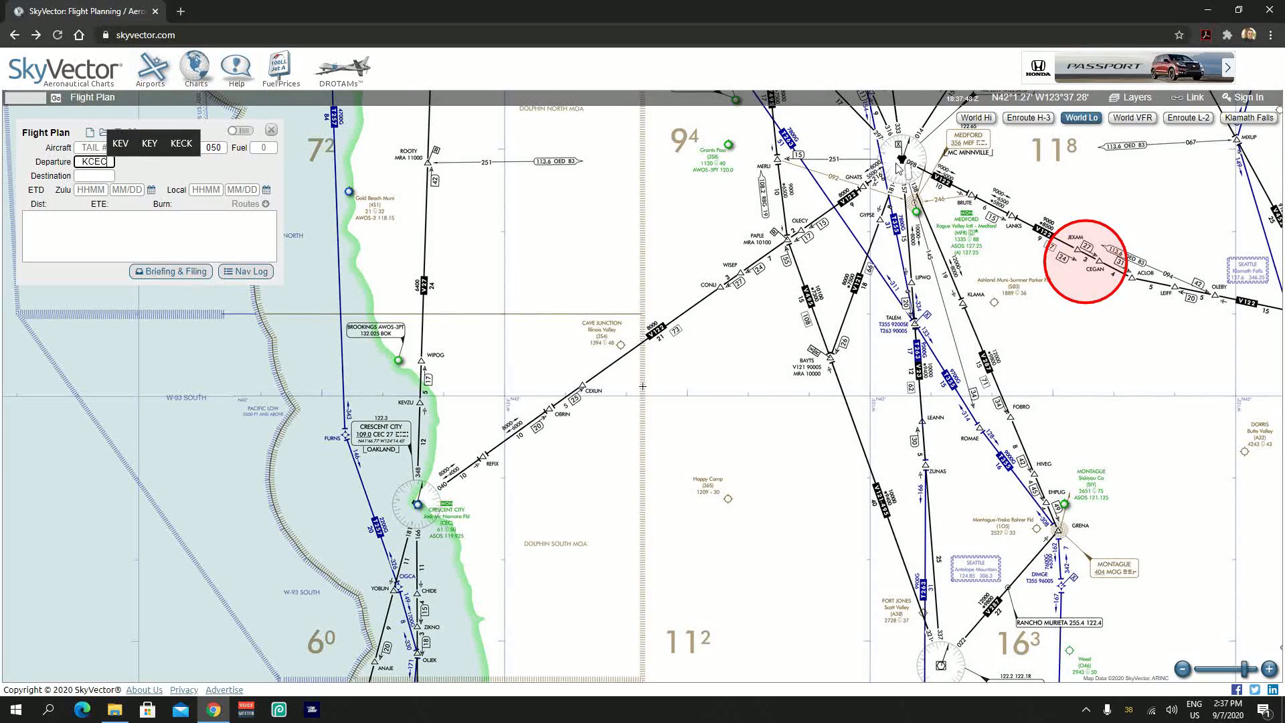
left_click_drag(909, 166, 805, 263)
mouse_move(810, 307)
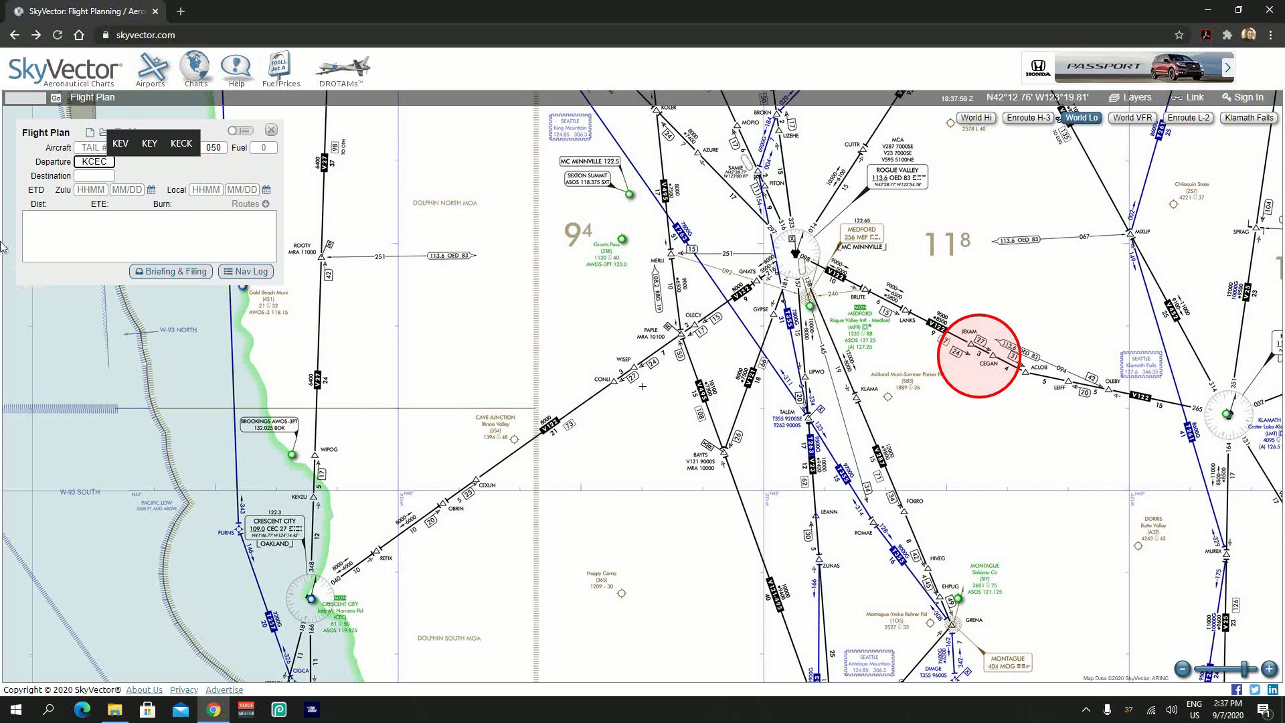
left_click(98, 177)
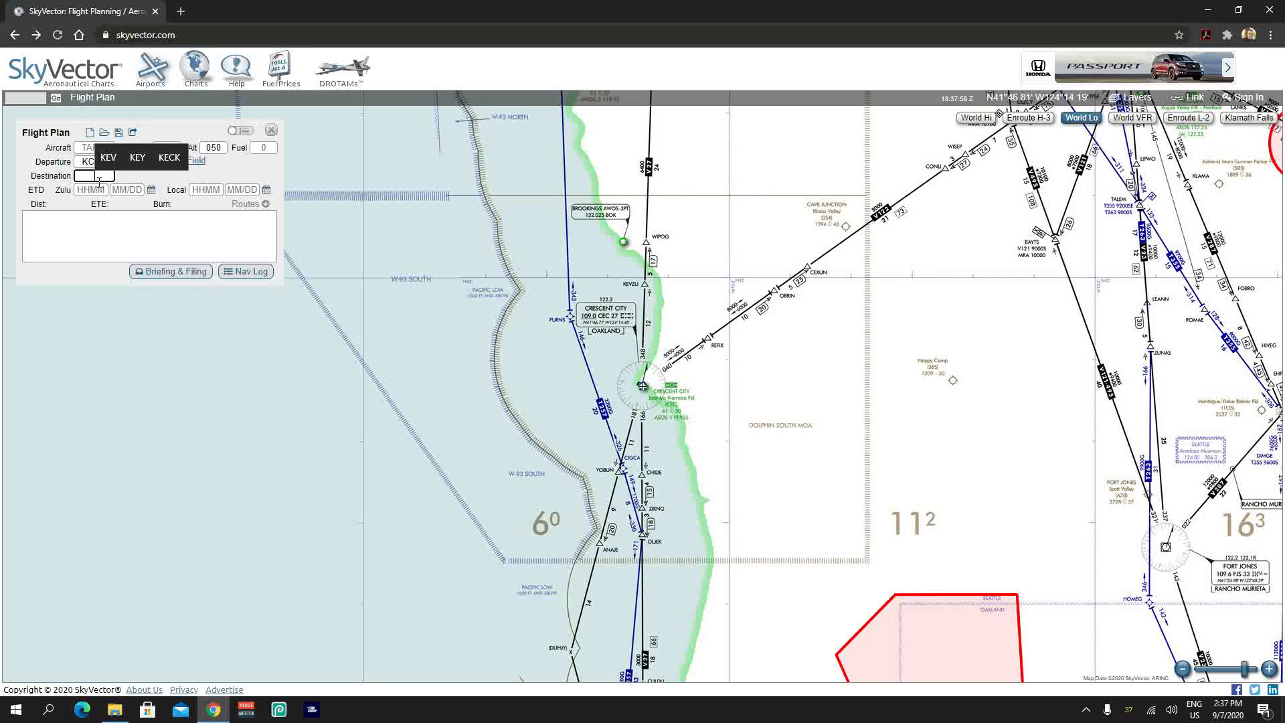
type("KMFR")
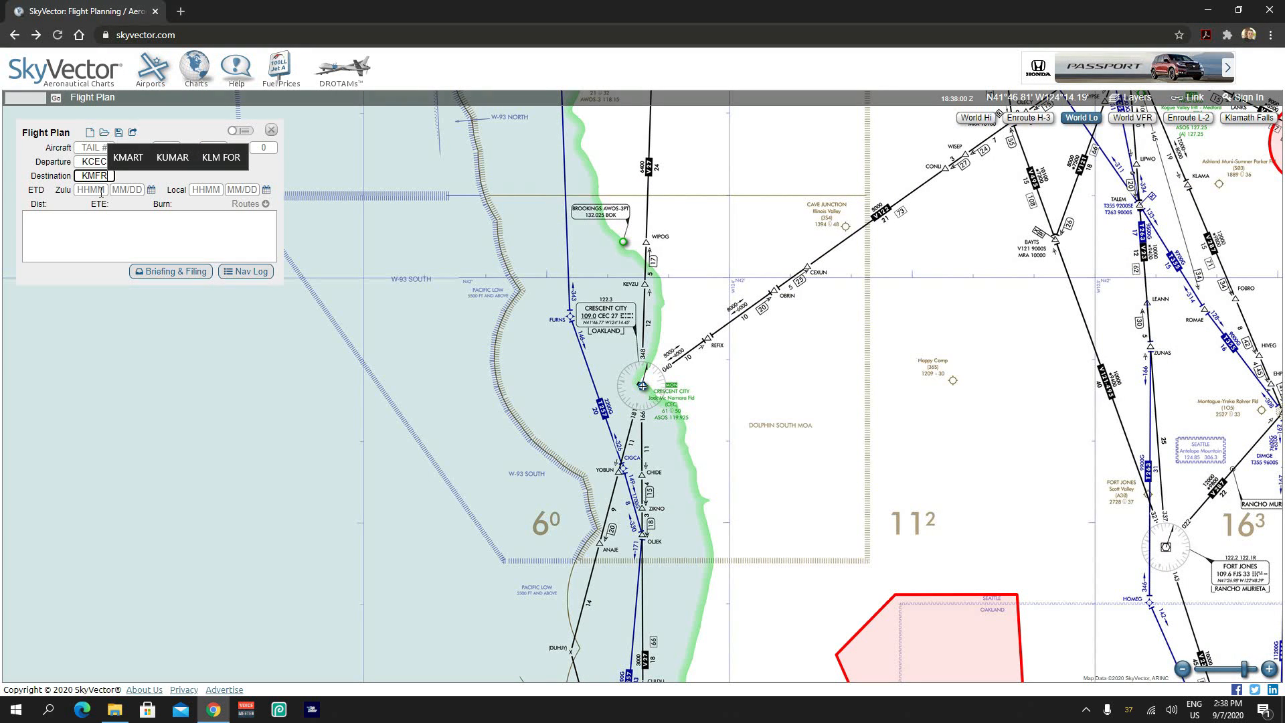
key("Return")
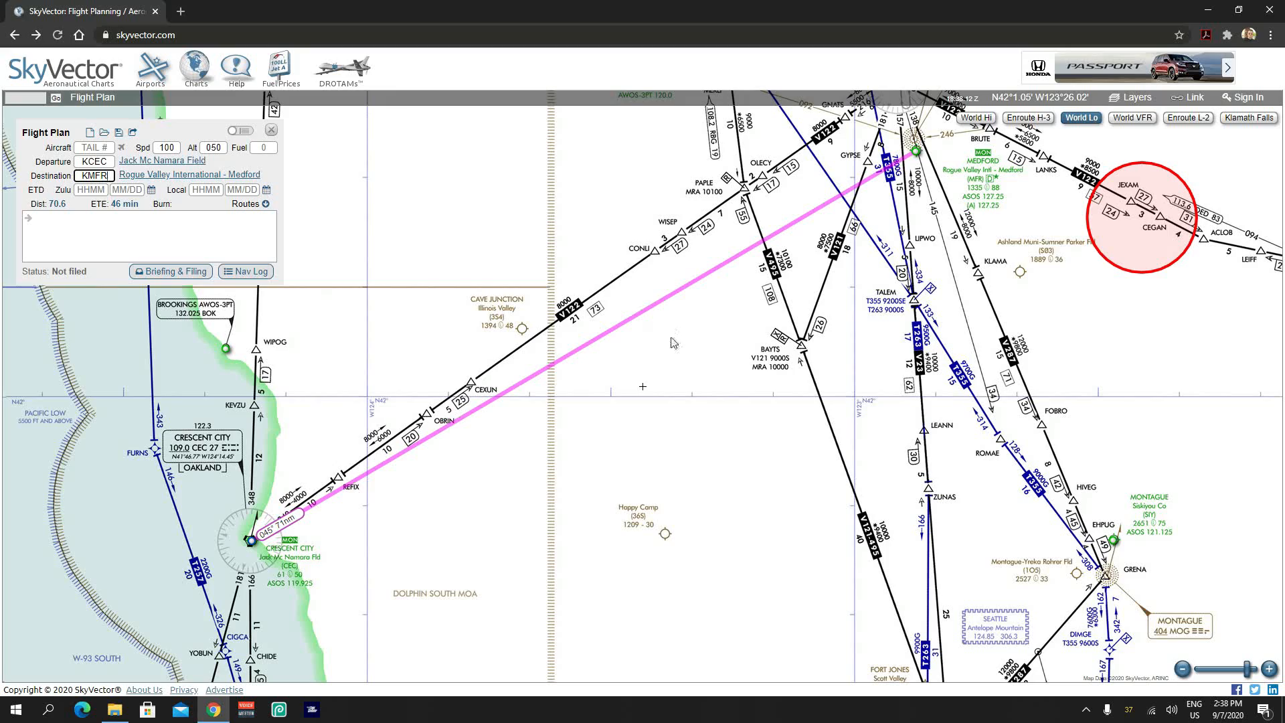
Step: Reroute the direct KCEC–KMFR course line through the Rogue Valley (OED) VOR
left_click_drag(696, 320, 618, 424)
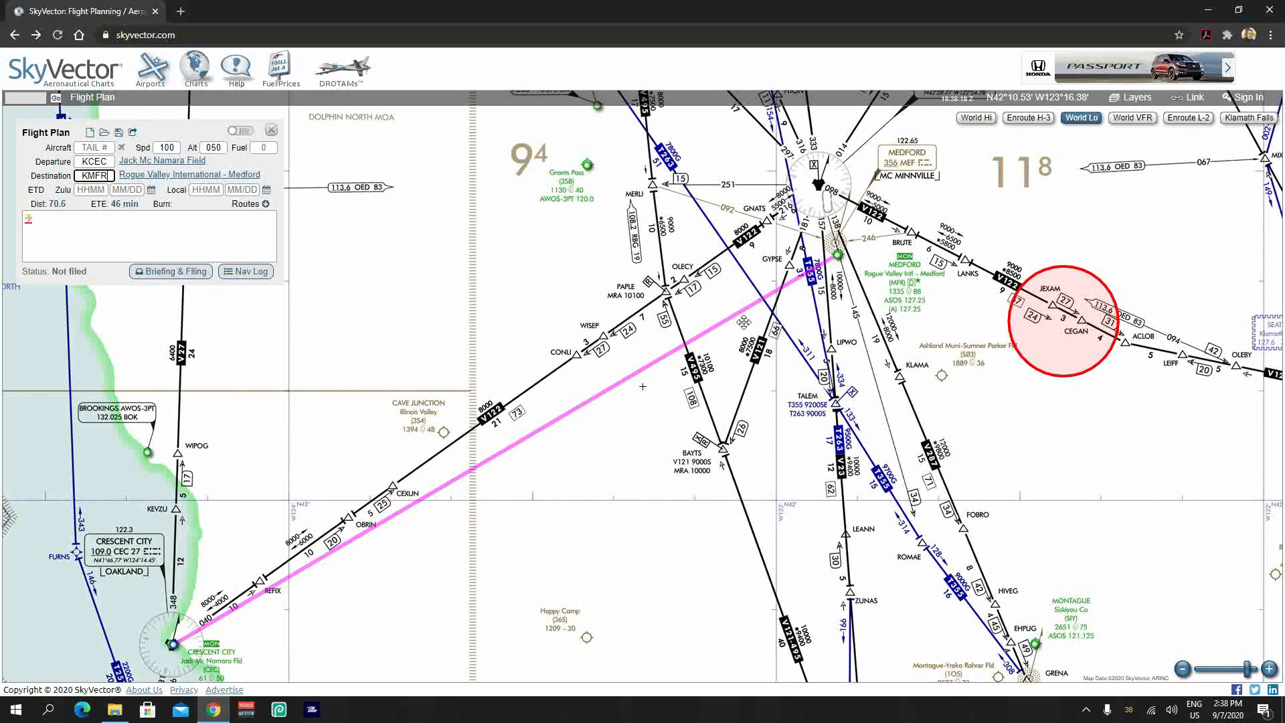
left_click_drag(743, 321, 828, 189)
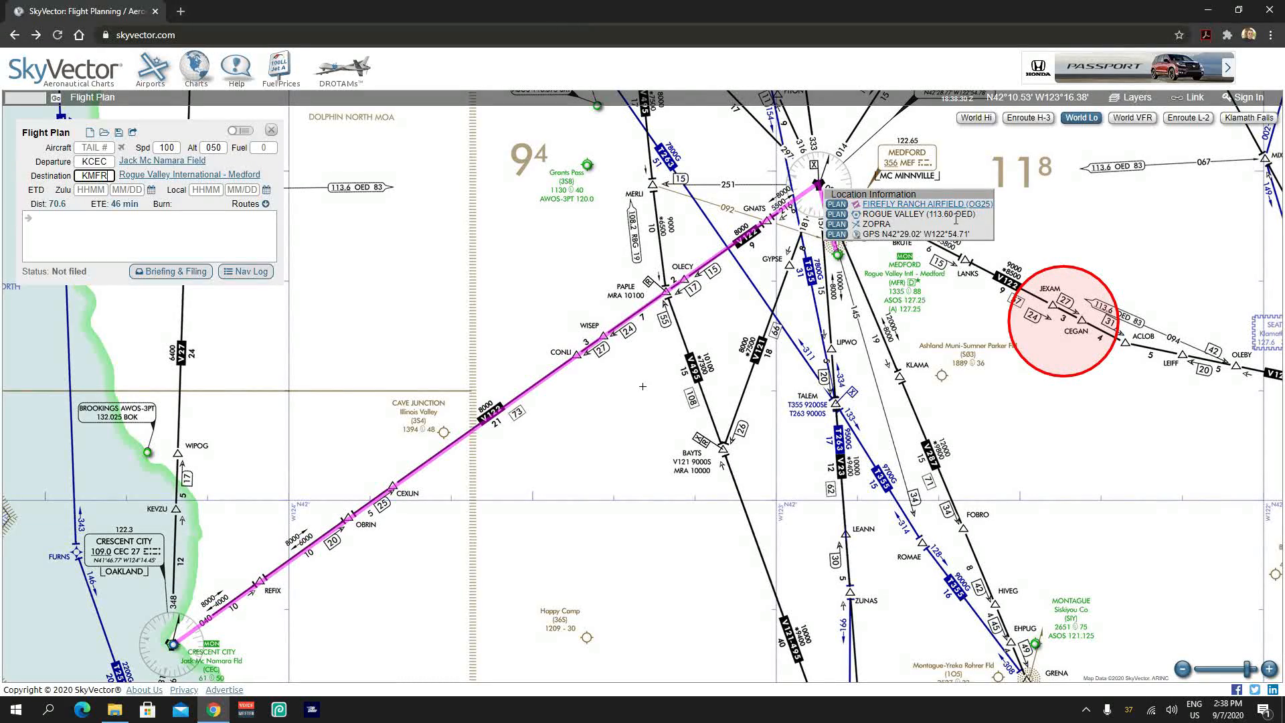
left_click(836, 214)
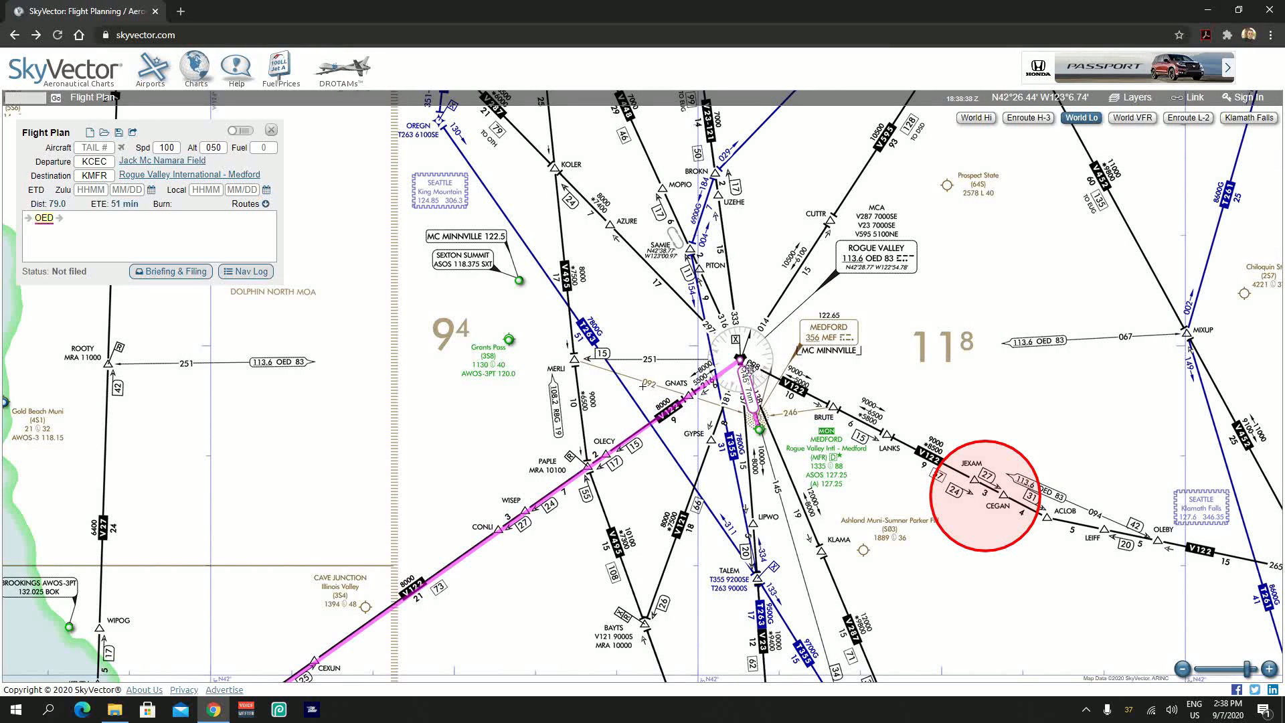
Step: Add the fixes REFIX and OBRIN along airway V122 to the route between Crescent City and OED
left_click_drag(653, 487, 778, 307)
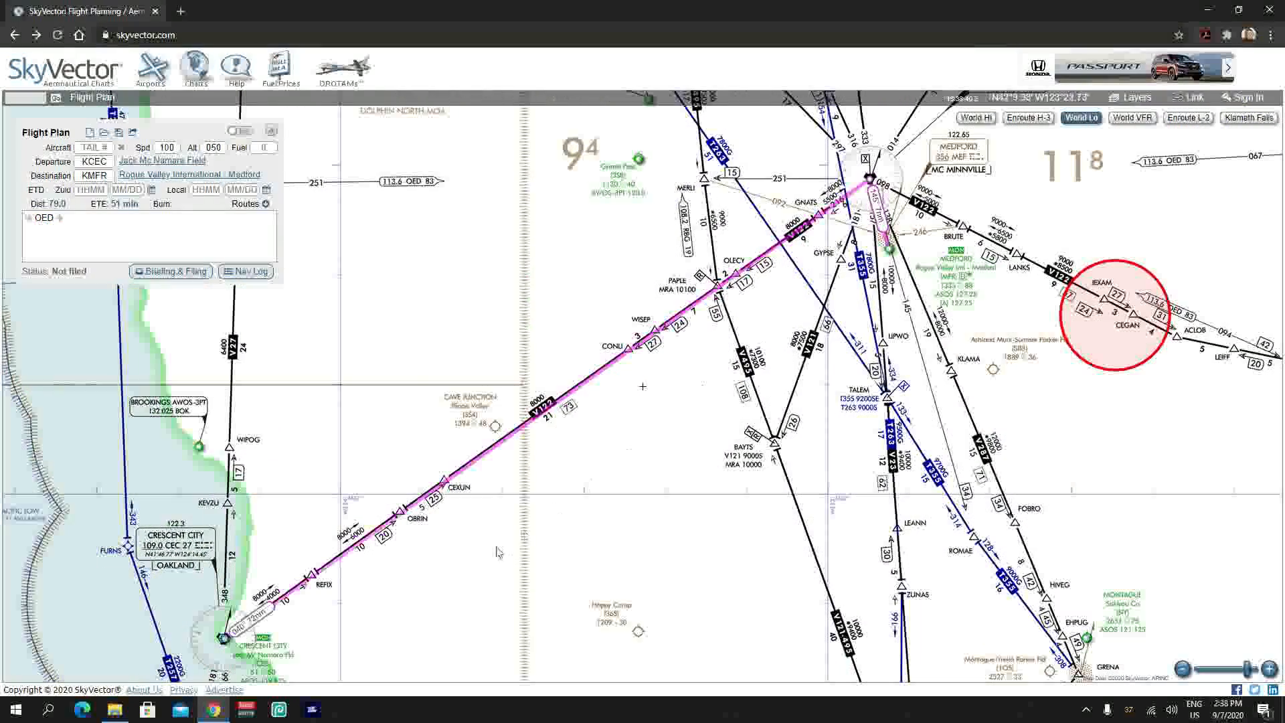
left_click_drag(459, 524, 596, 386)
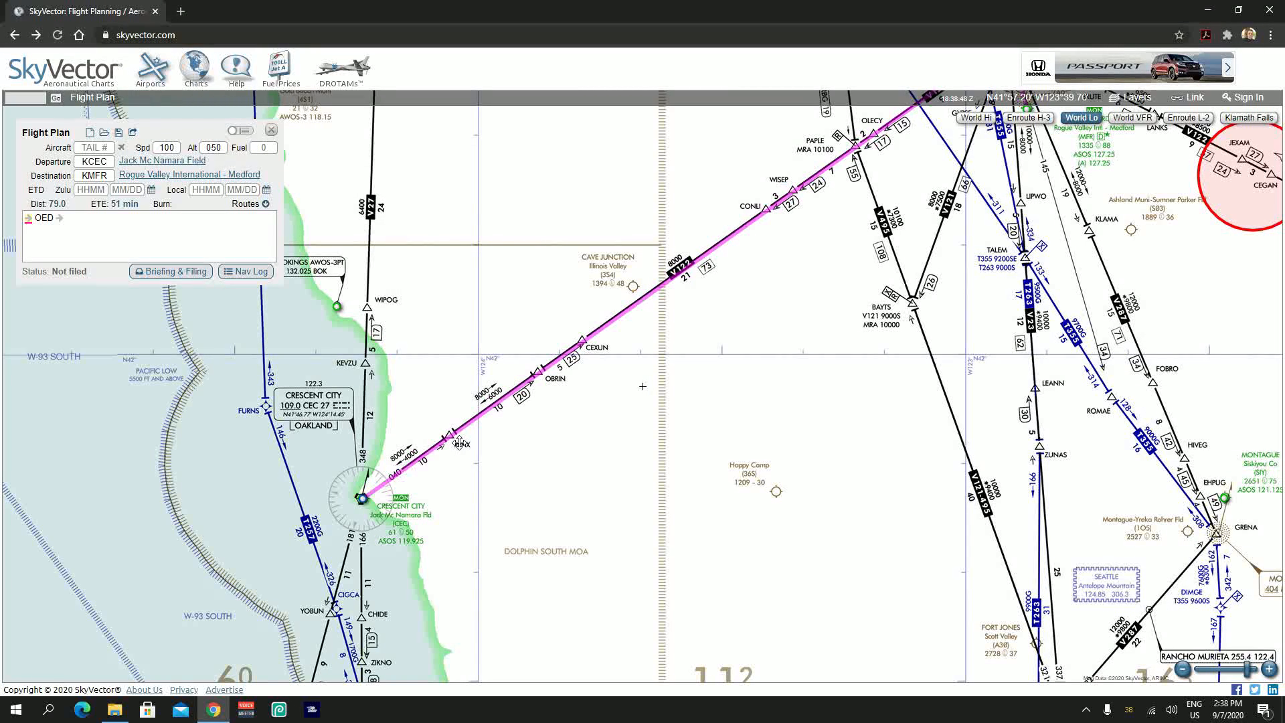
mouse_move(455, 444)
left_mouse_down()
mouse_move(524, 531)
mouse_move(457, 443)
left_mouse_up()
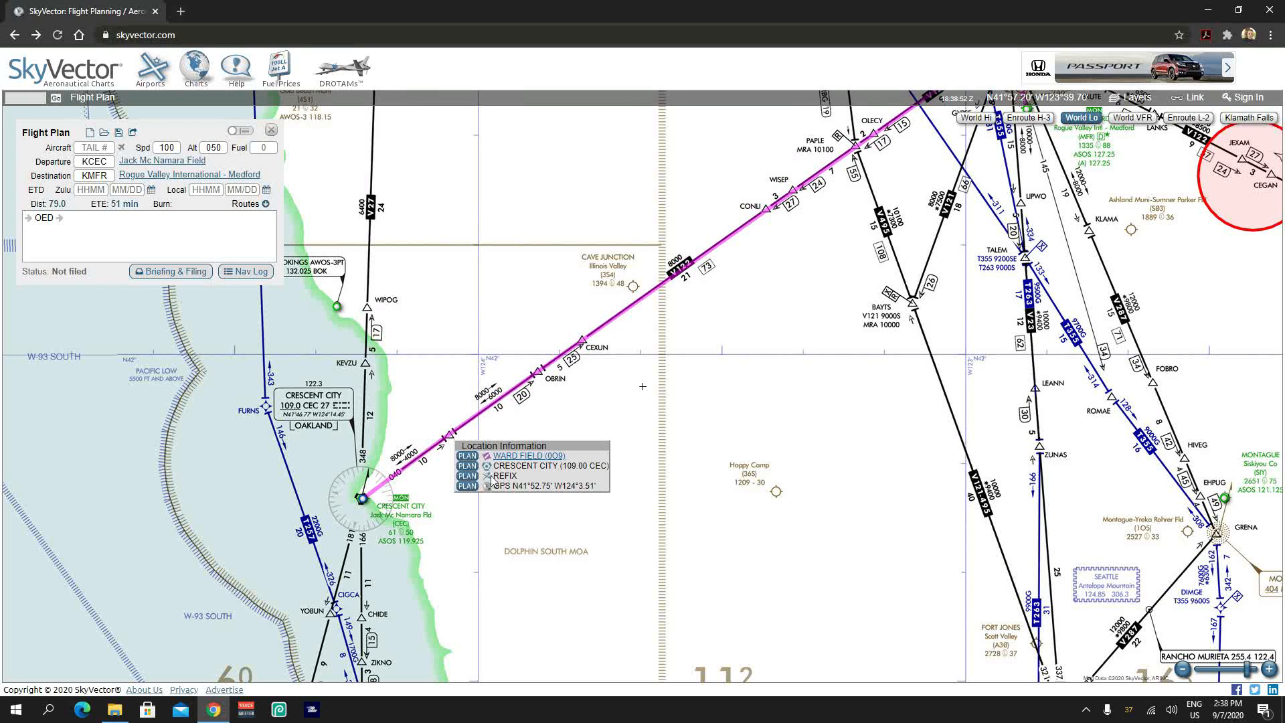
left_click(469, 476)
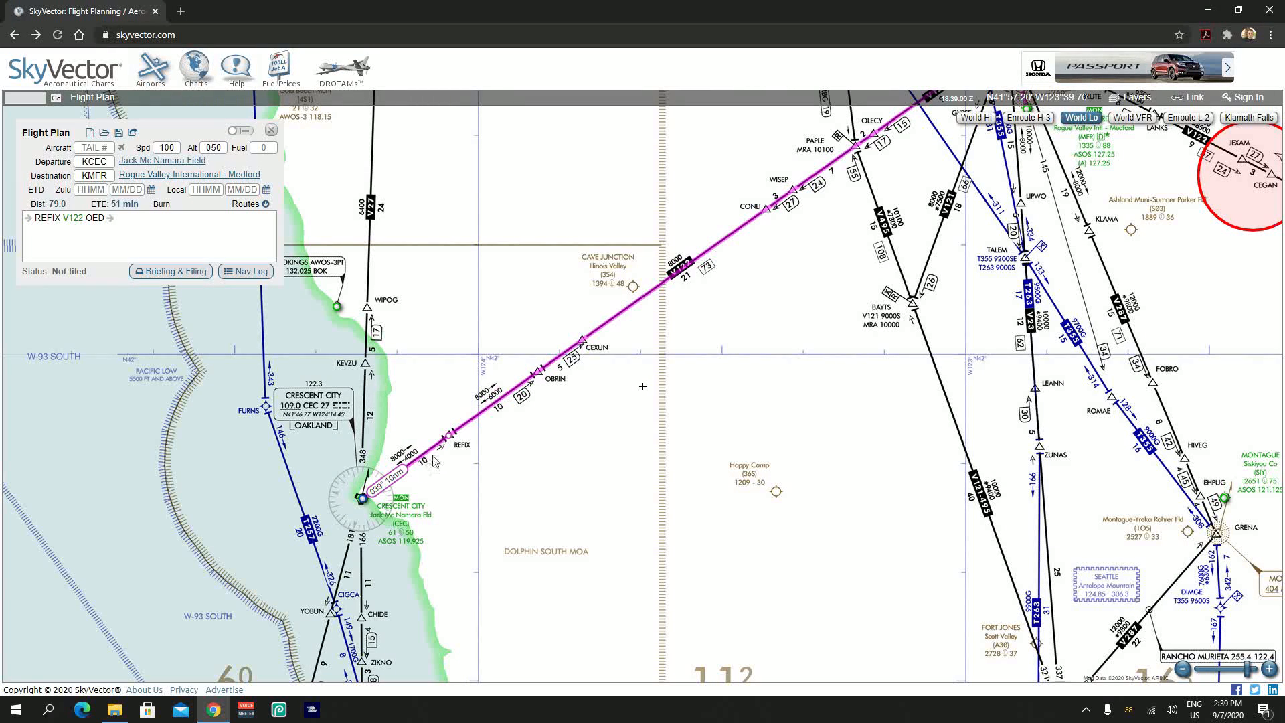
mouse_move(556, 367)
left_mouse_down()
mouse_move(610, 442)
mouse_move(547, 385)
left_mouse_up()
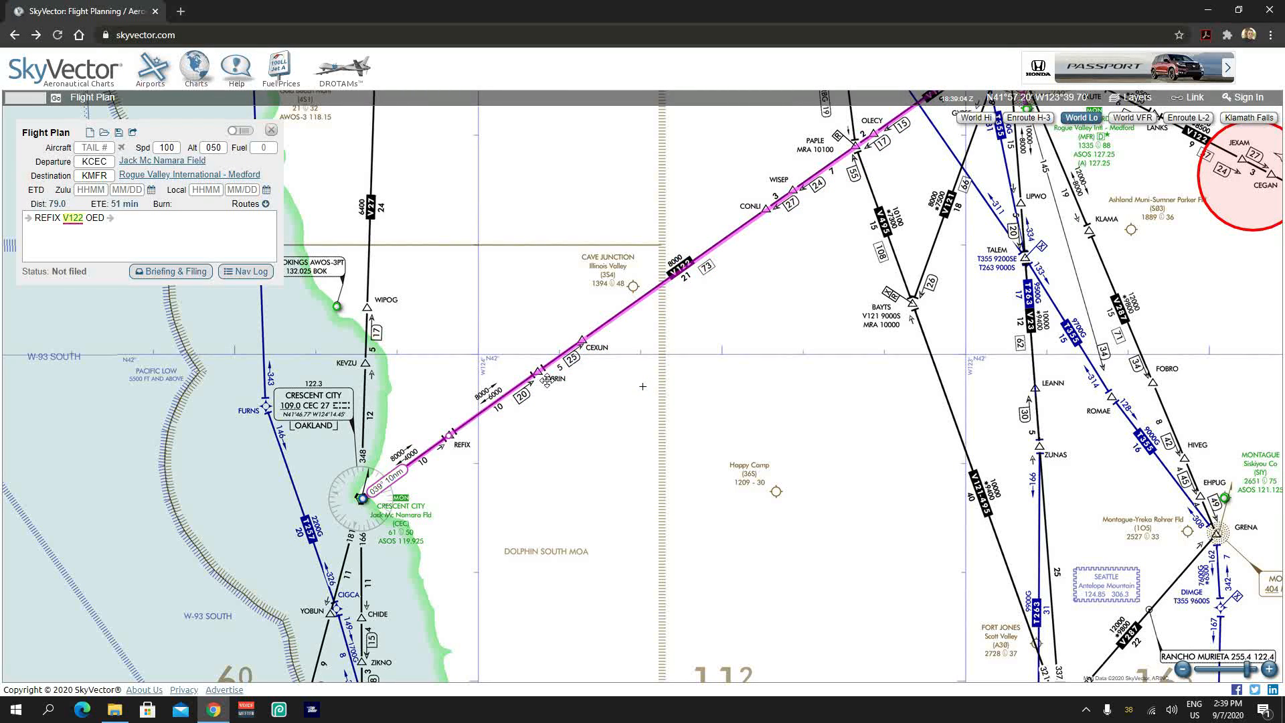
left_click(558, 403)
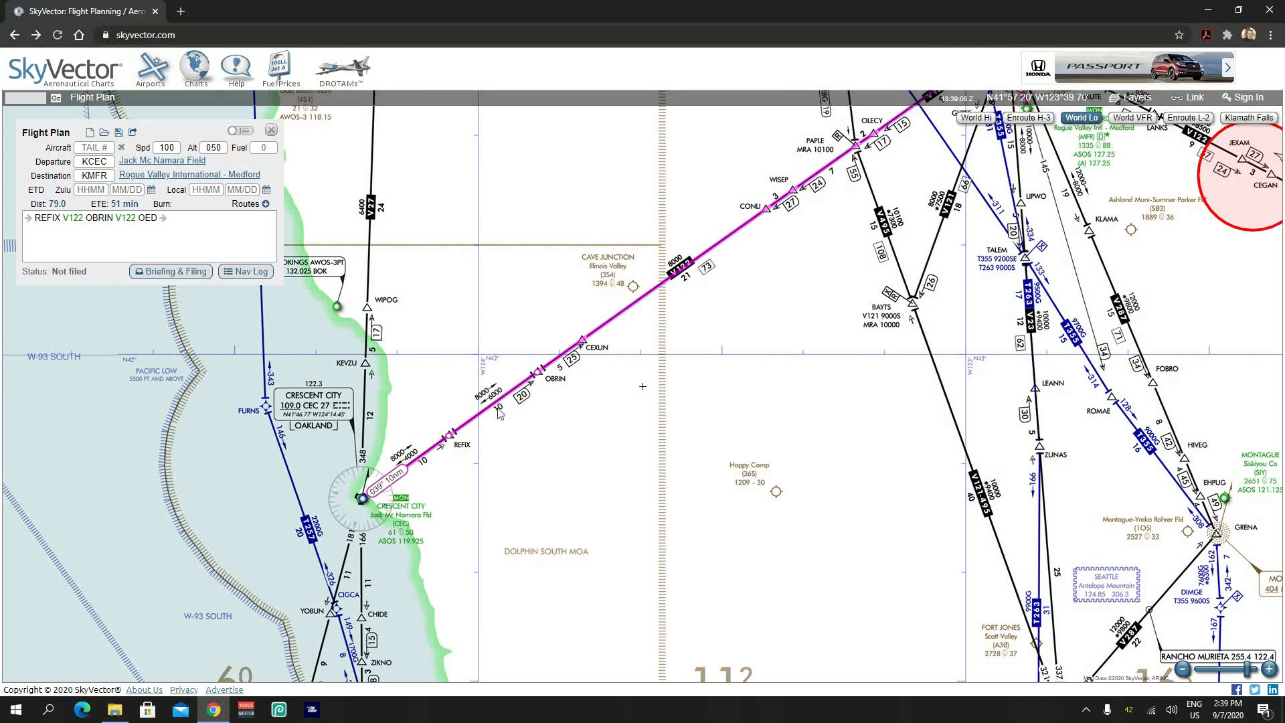
Step: Insert the fixes CEXUN and CONLI into the route along V122 after OBRIN
mouse_move(83, 222)
mouse_move(361, 501)
left_click_drag(587, 402, 478, 508)
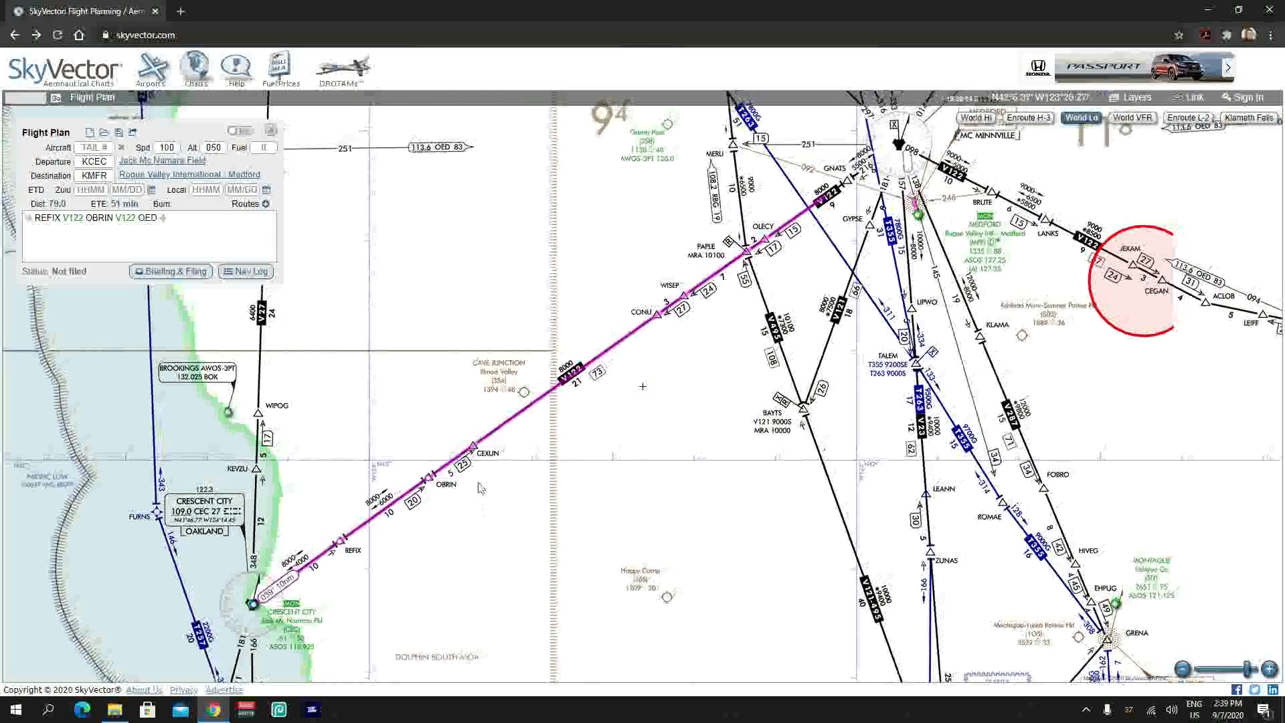
left_click_drag(499, 428, 493, 476)
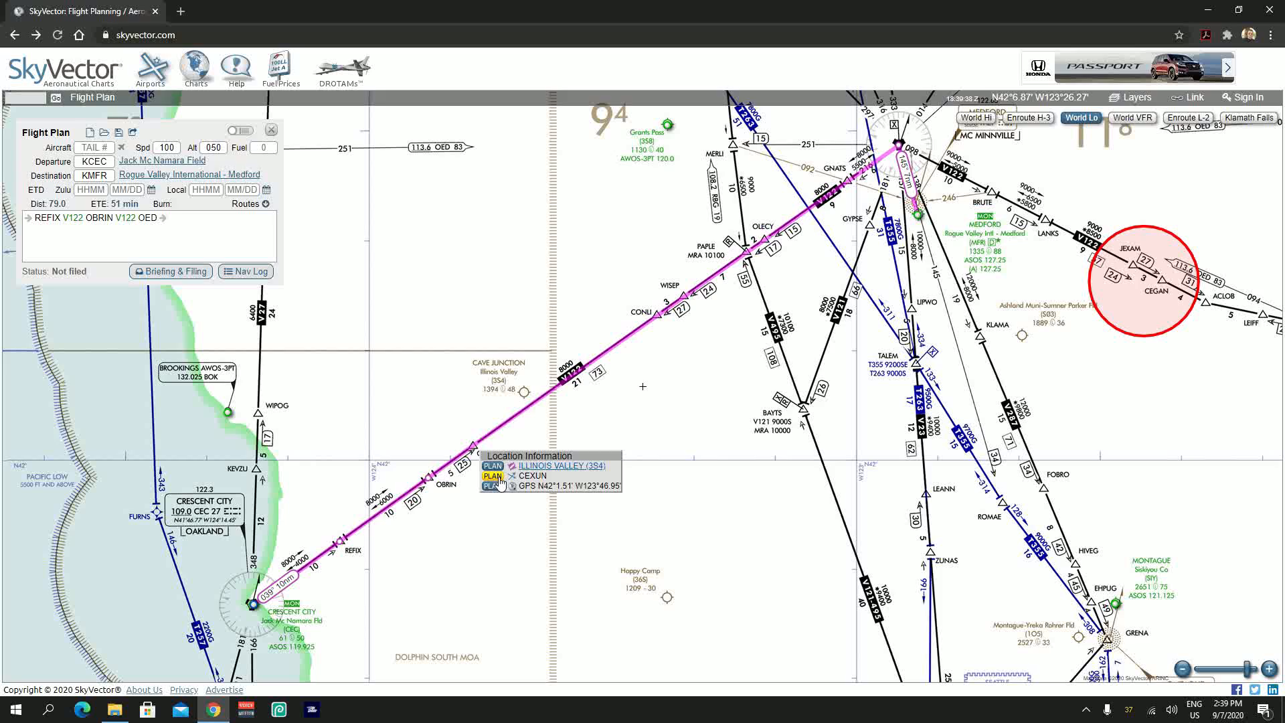
left_click(493, 476)
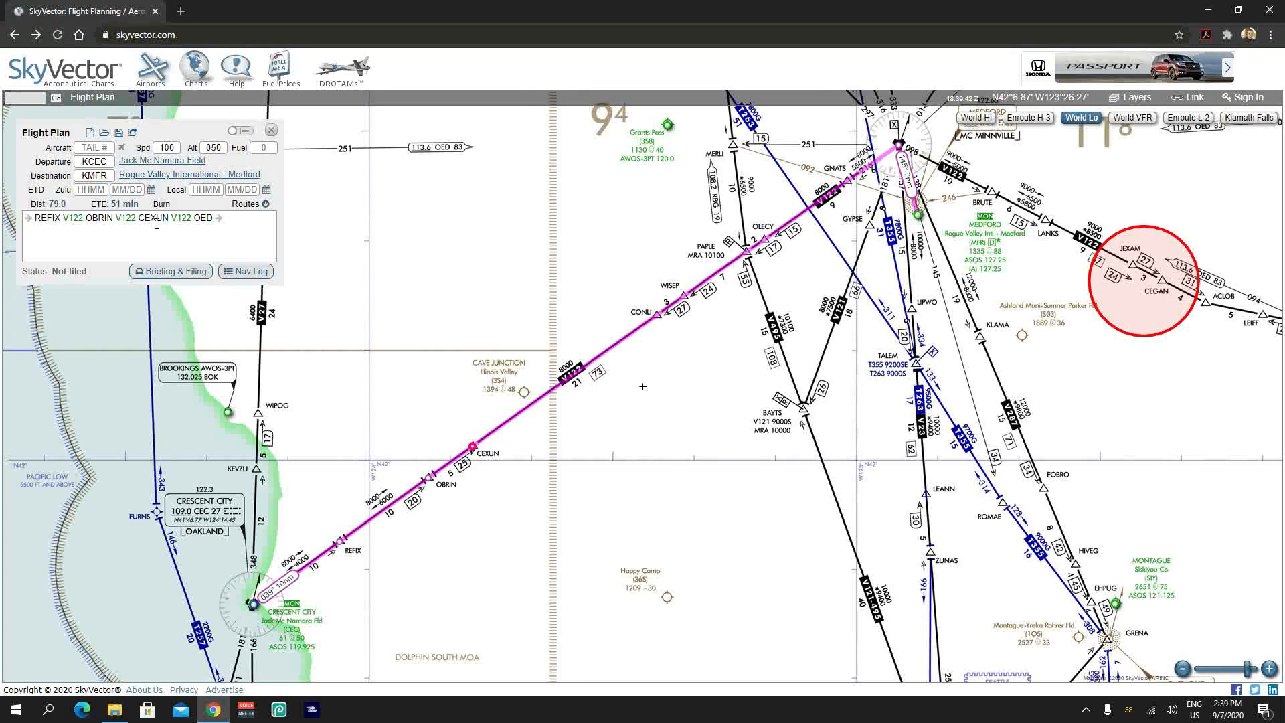
mouse_move(138, 221)
left_click_drag(516, 443, 469, 517)
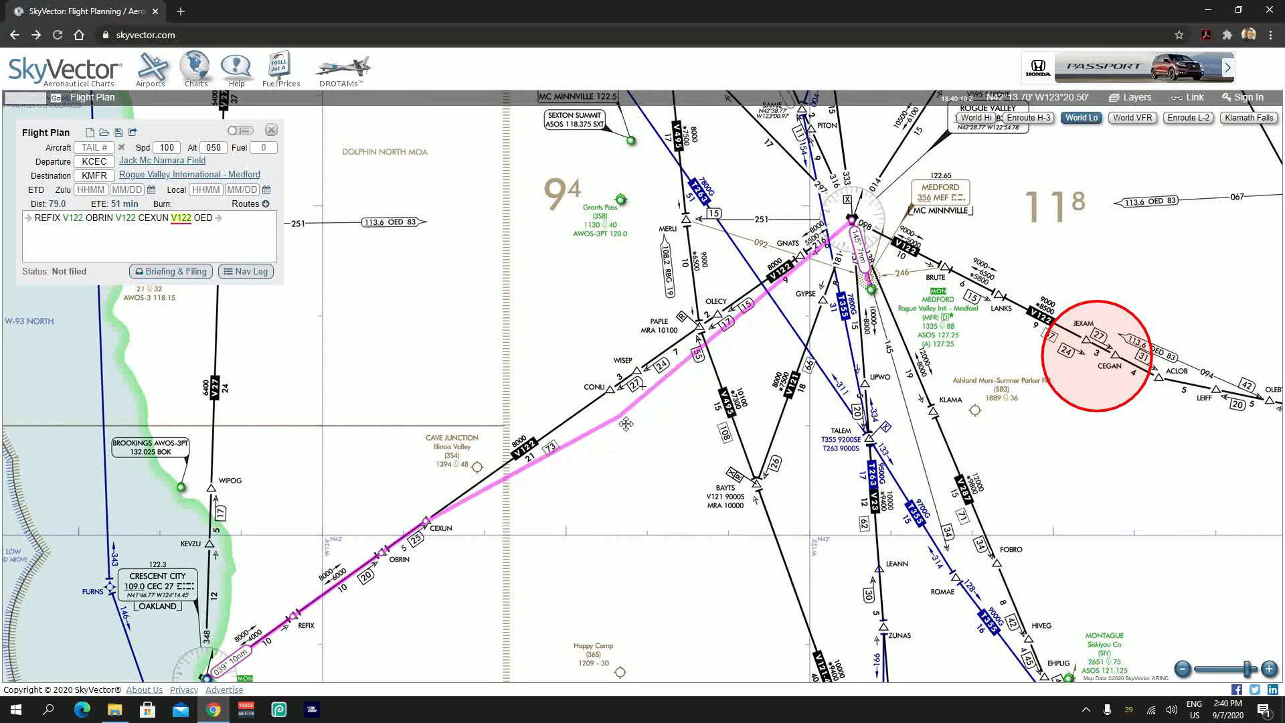
left_click(611, 391)
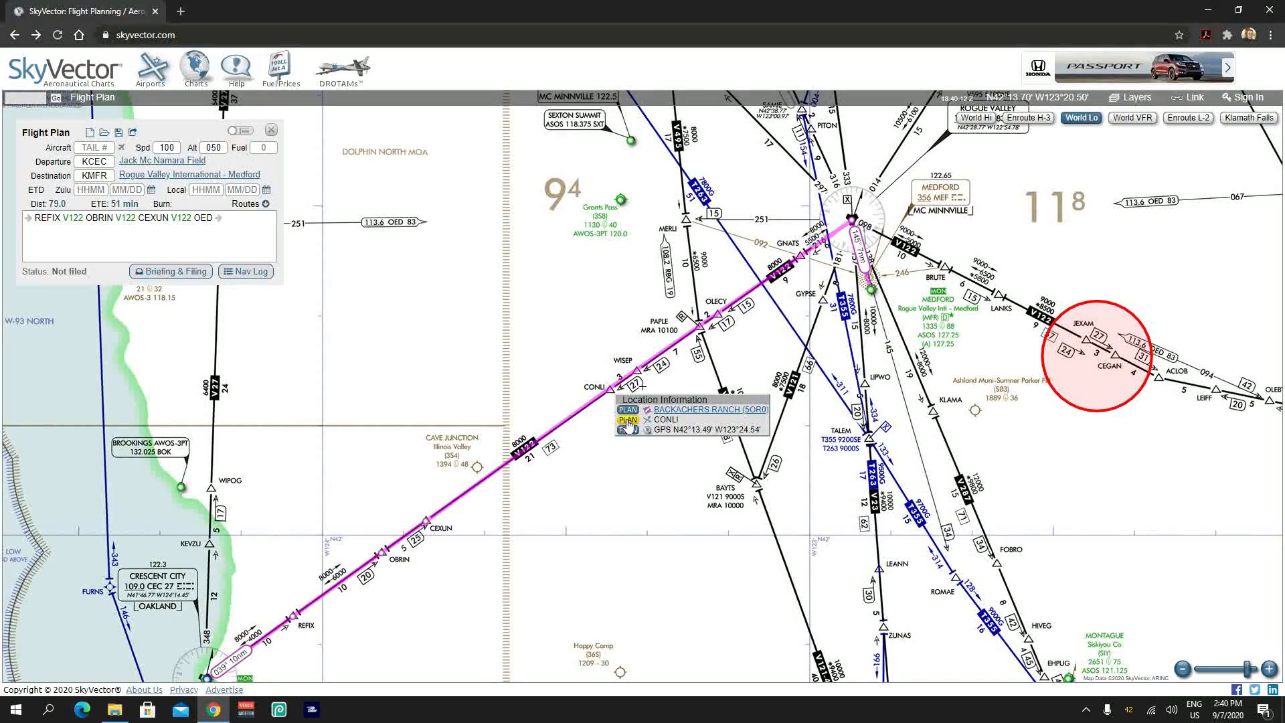
left_click(627, 420)
Step: Extend the list of V122 fixes after CONLI with WISEP, PAPLE and OLECY
left_click_drag(645, 384, 603, 411)
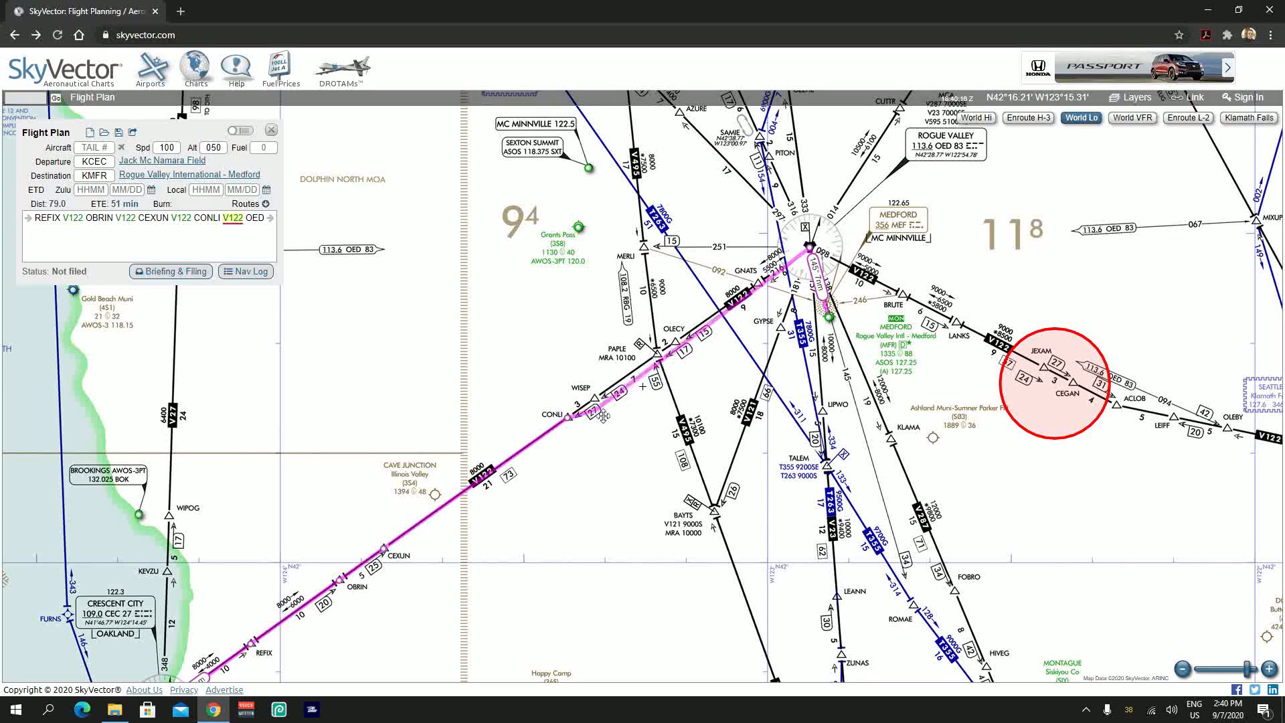
left_click(601, 410)
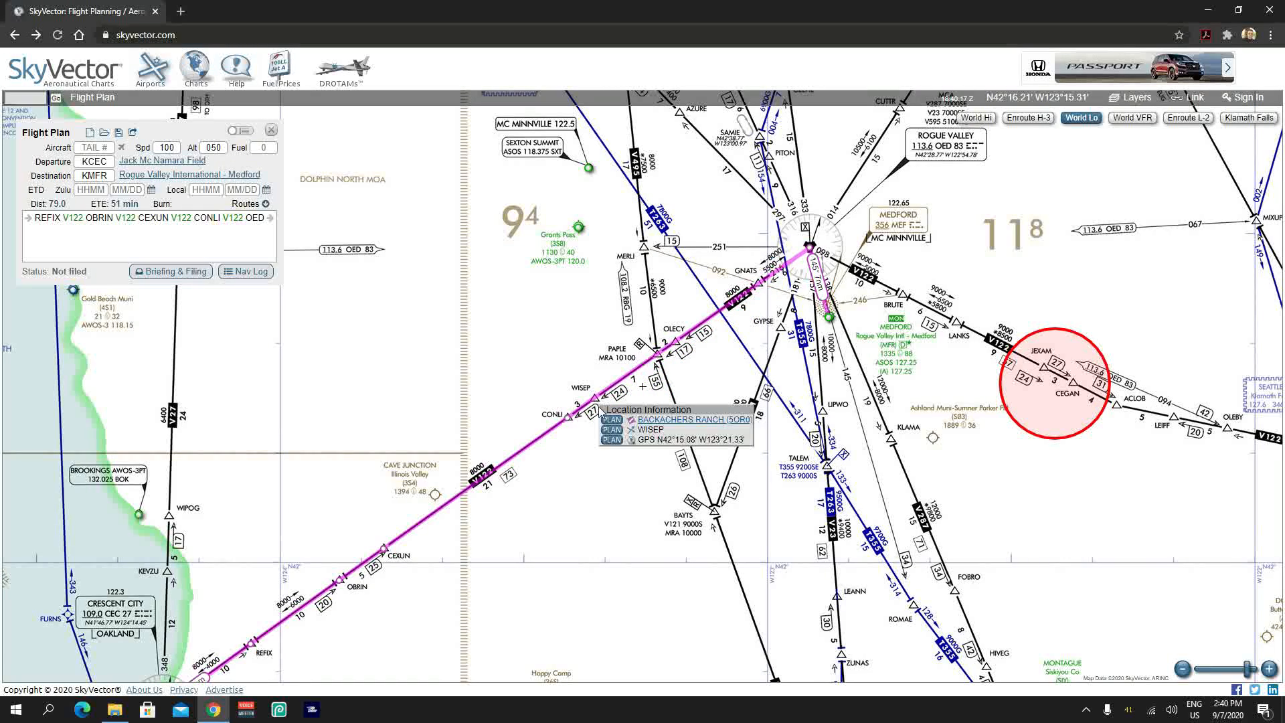
left_click(616, 435)
mouse_move(662, 360)
left_mouse_down()
mouse_move(750, 407)
mouse_move(703, 340)
mouse_move(679, 346)
left_mouse_up()
left_click(672, 380)
left_click(701, 385)
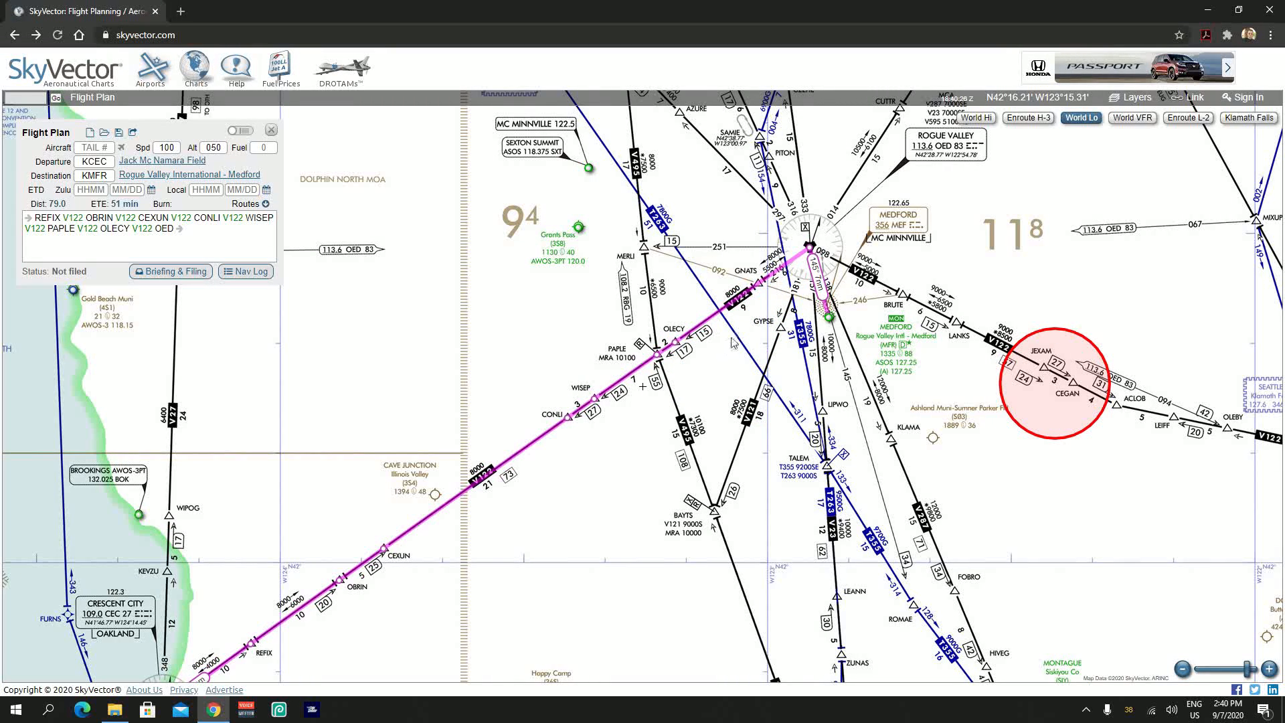
Step: Insert the GNATS fix into the route on V122 between OLECY and OED
left_click_drag(616, 453, 537, 514)
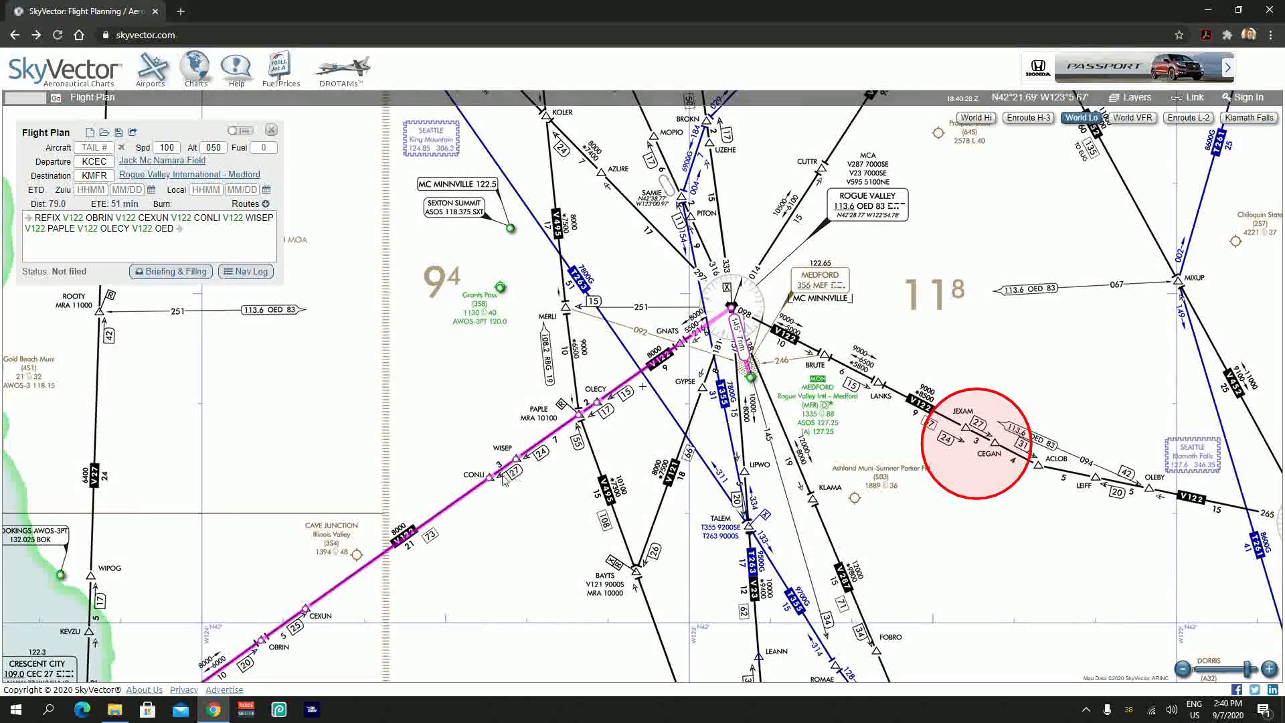
left_click_drag(462, 550, 503, 489)
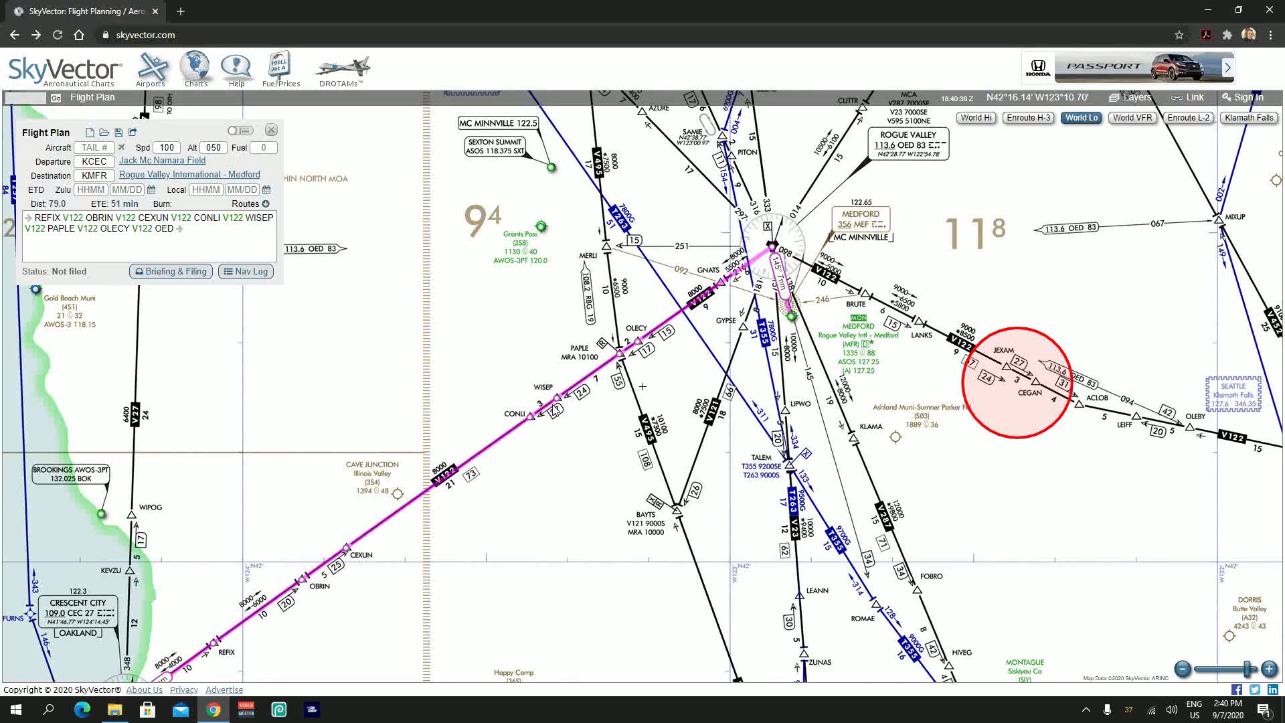
left_click_drag(524, 470, 616, 354)
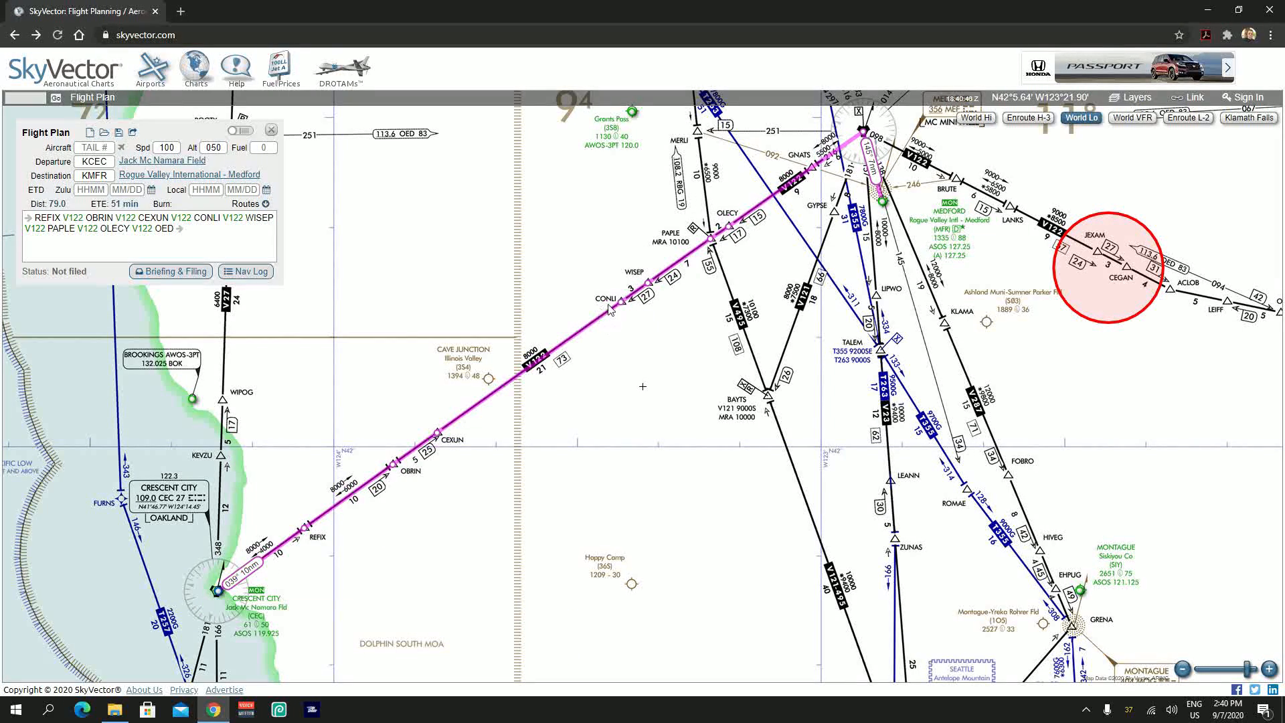
left_click_drag(837, 238, 713, 381)
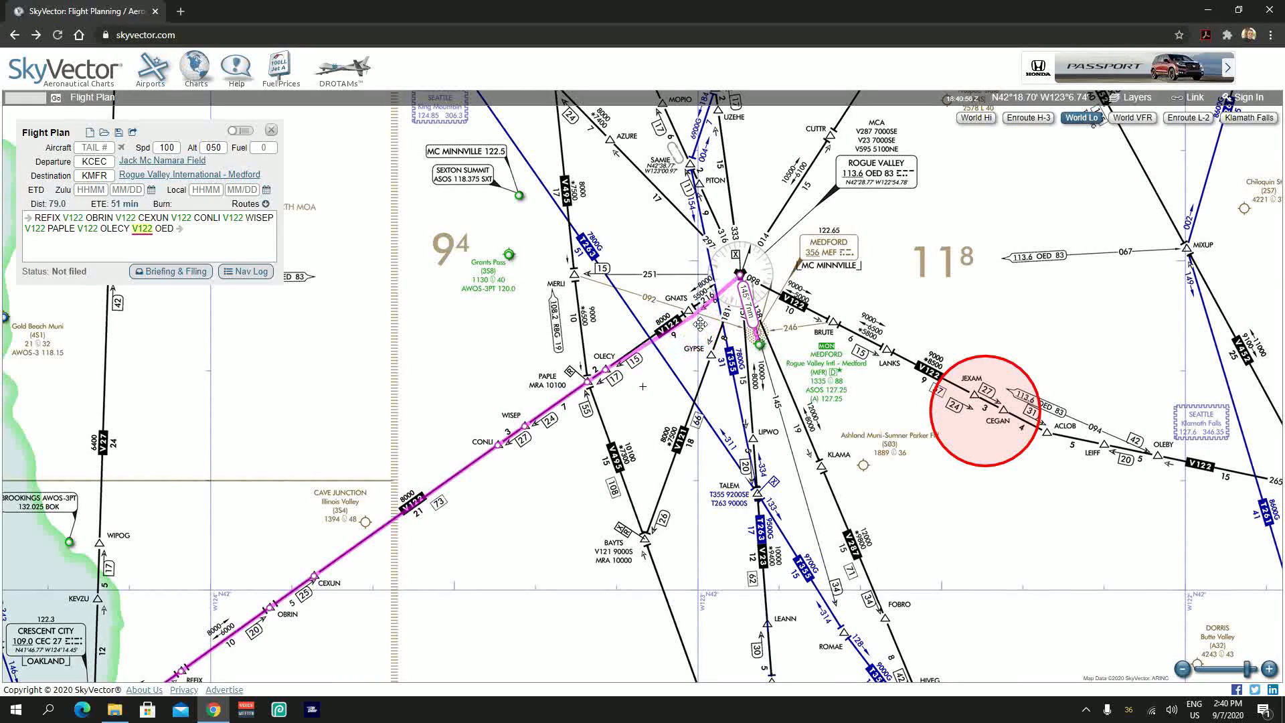
left_click_drag(697, 319, 706, 322)
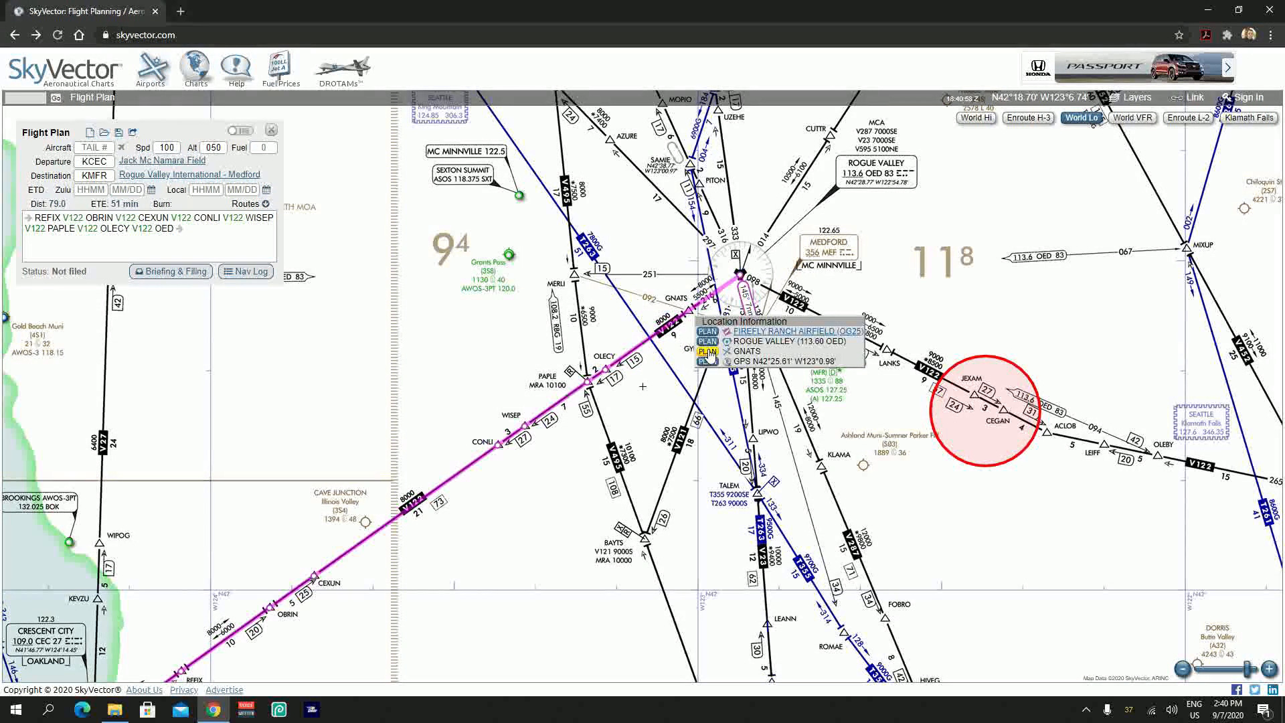
left_click(736, 336)
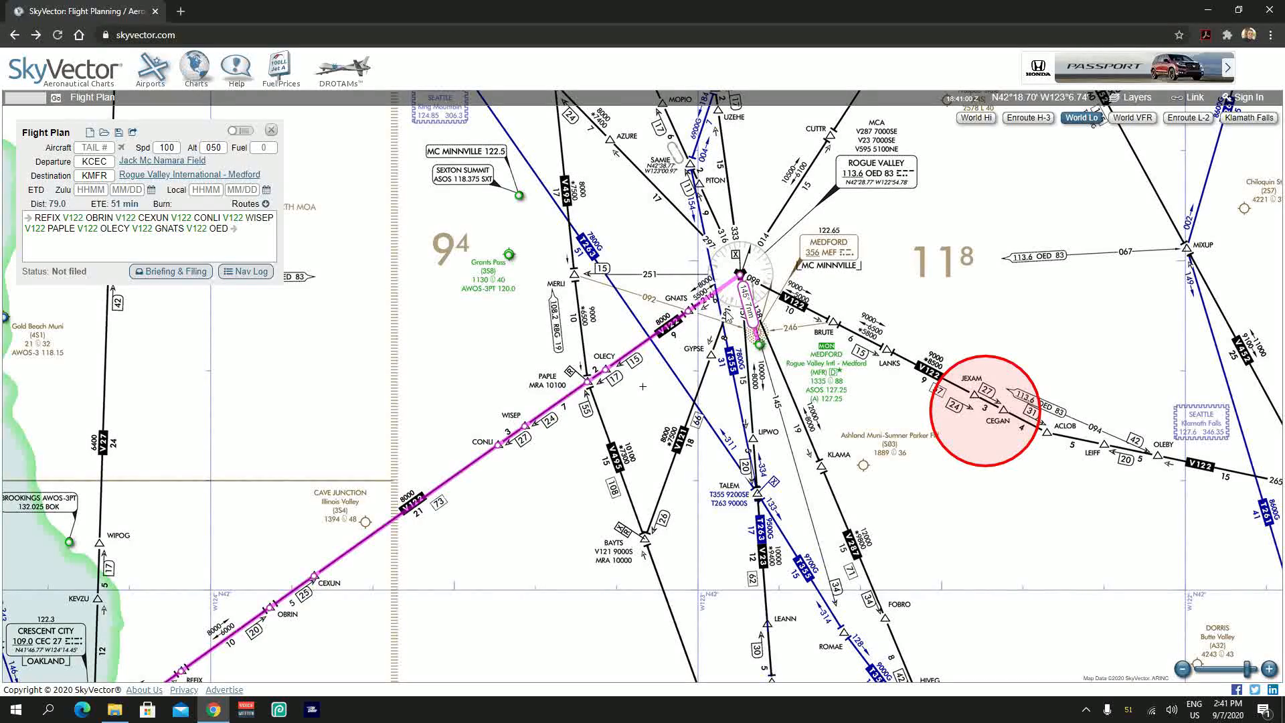
Step: Review the distance and time of the individual V122 legs near Medford against the chart
scroll(726, 308, "up", 1)
left_click_drag(736, 336, 636, 433)
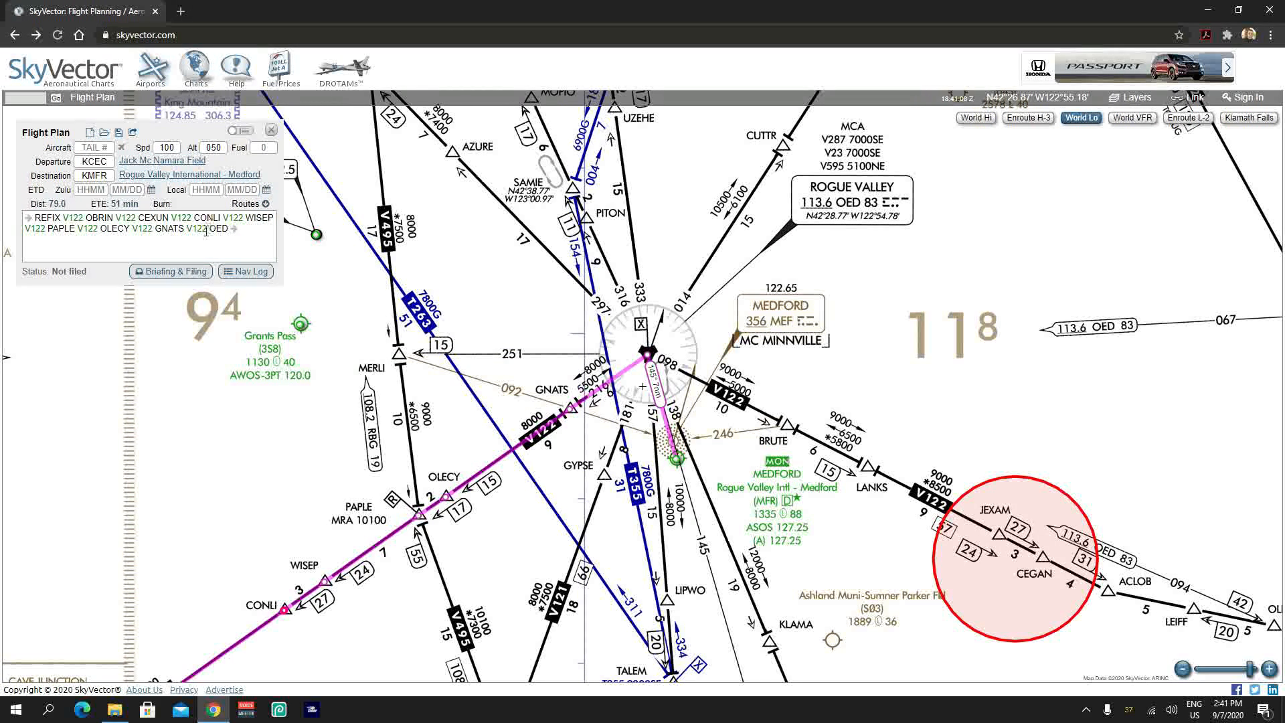
mouse_move(199, 236)
mouse_move(158, 232)
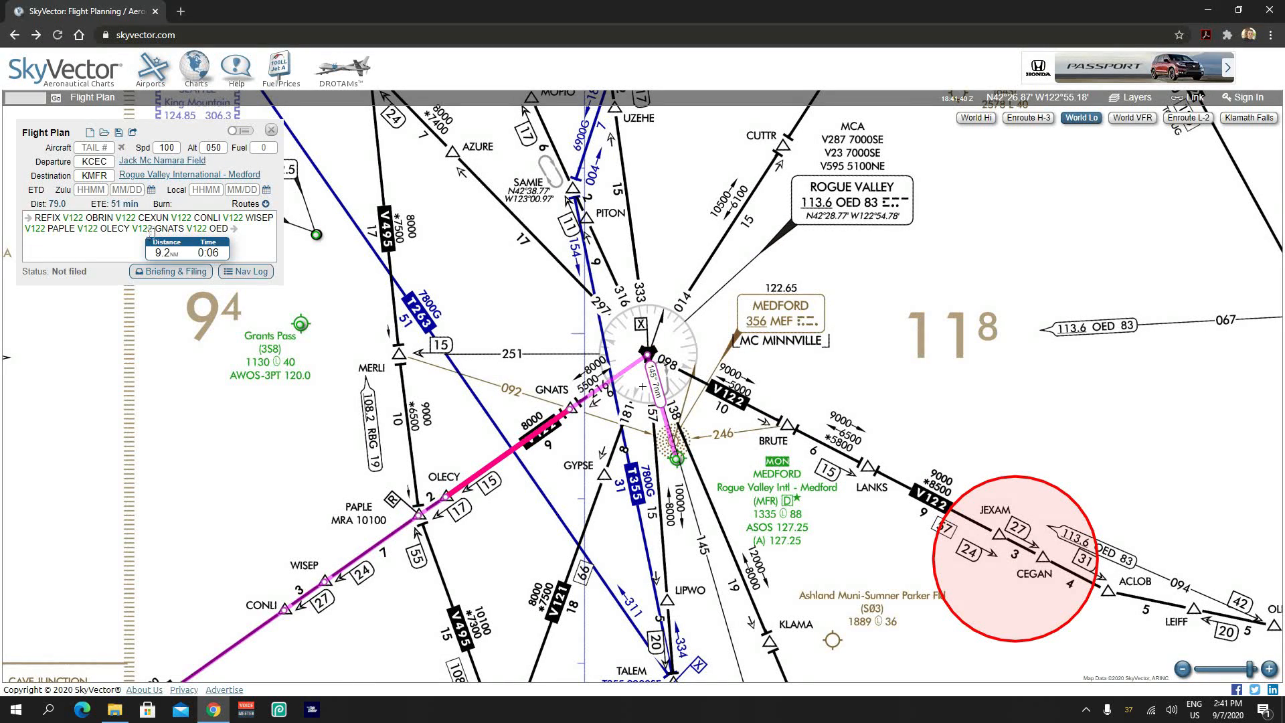
mouse_move(206, 230)
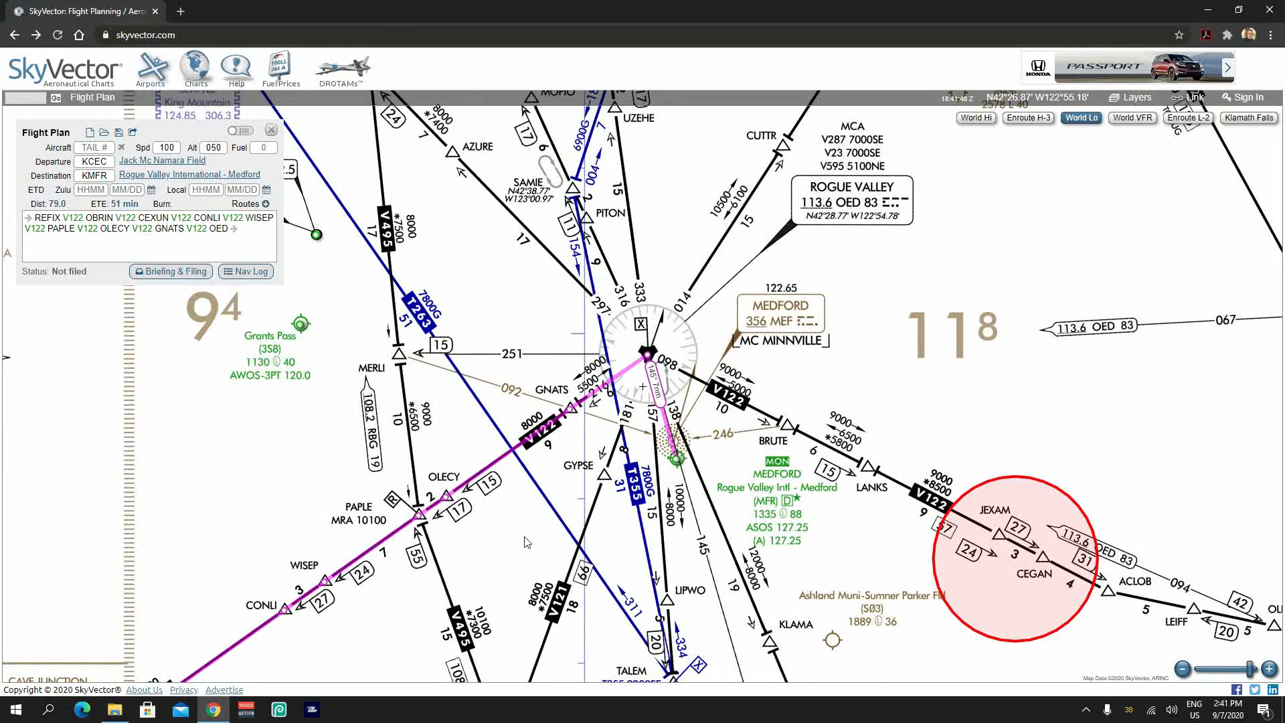
left_click_drag(526, 540, 592, 405)
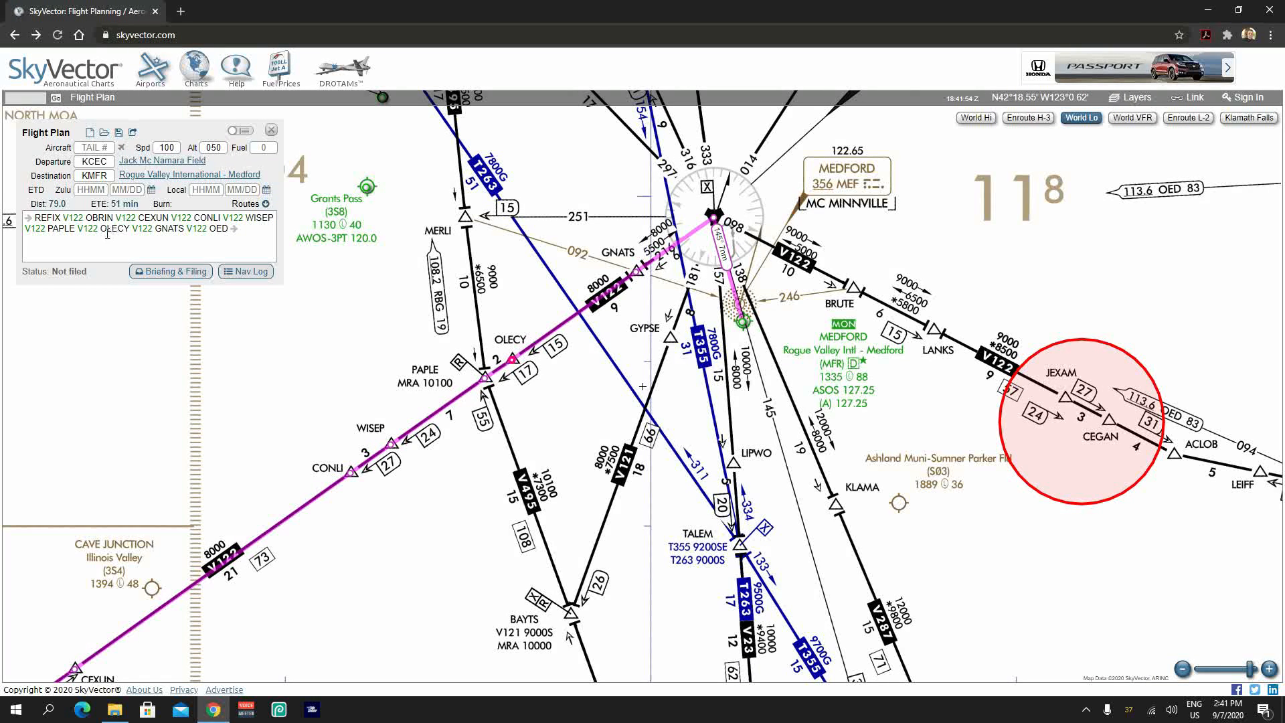
Step: Examine the low-altitude airways along the V122 route and north of Medford around the Roseburg VOR
mouse_move(97, 234)
scroll(642, 387, "down", 1)
scroll(643, 386, "down", 1)
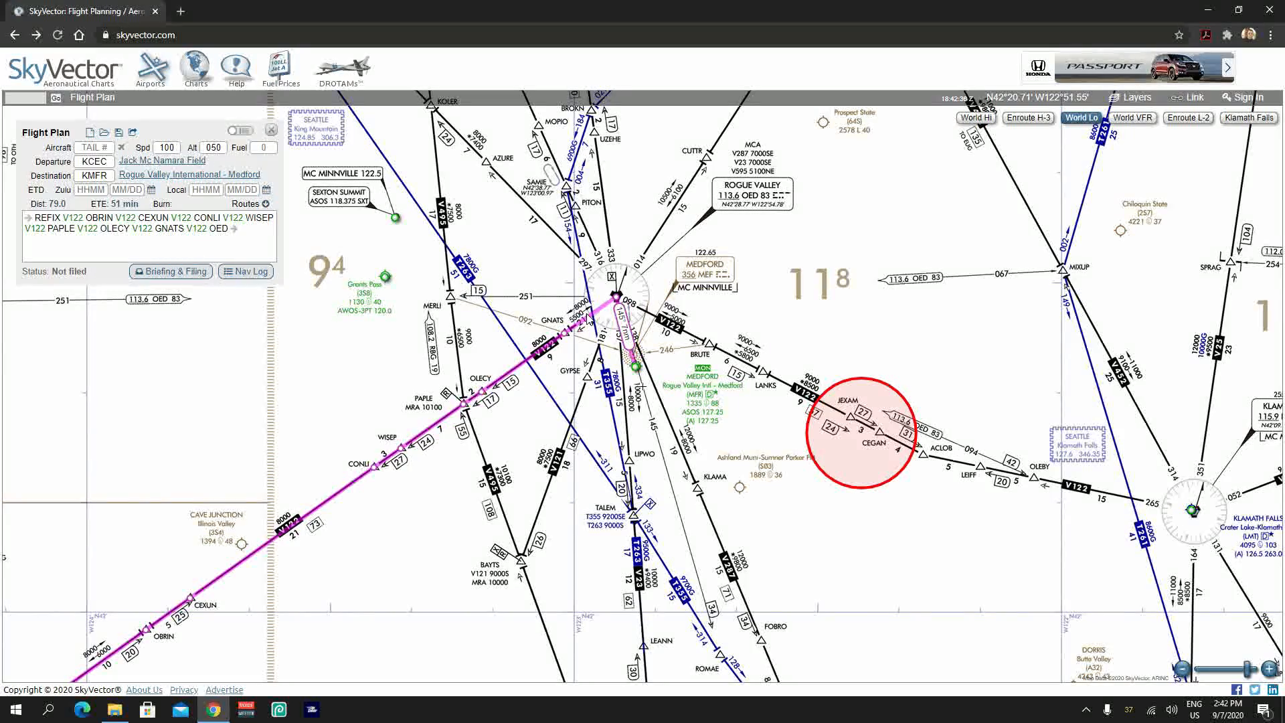
left_click_drag(397, 565, 495, 368)
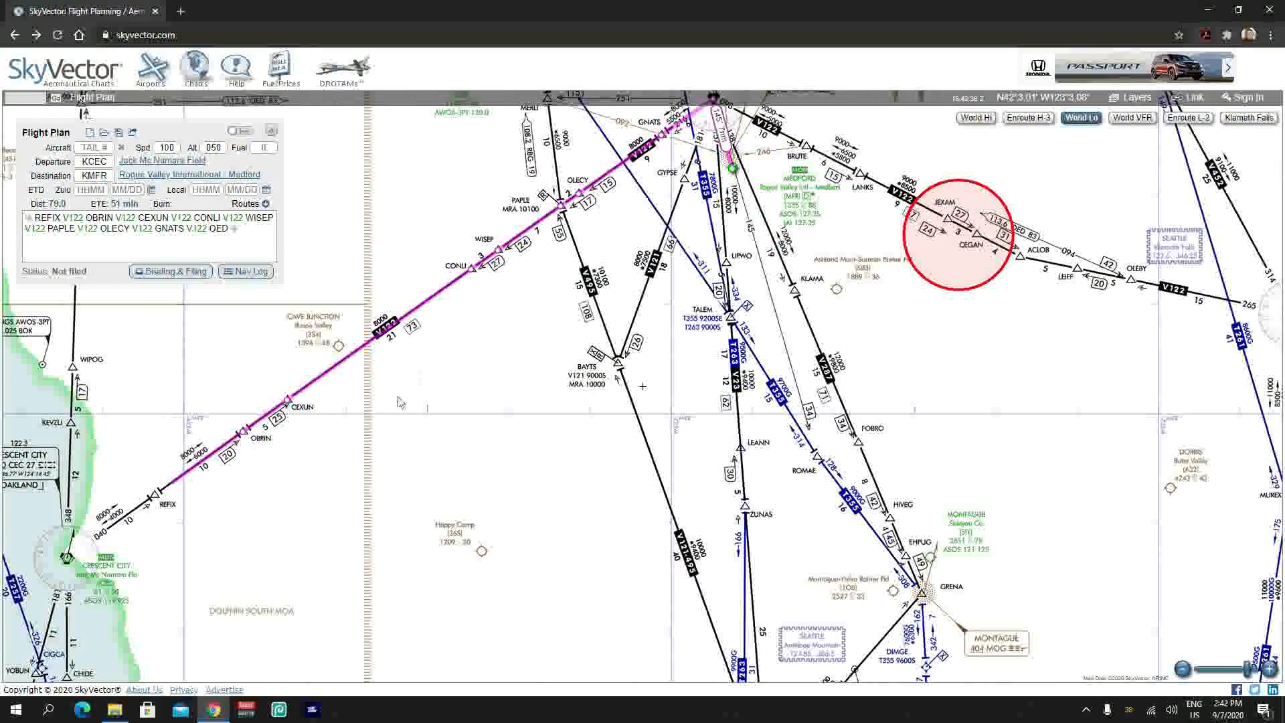
left_click_drag(563, 344, 507, 407)
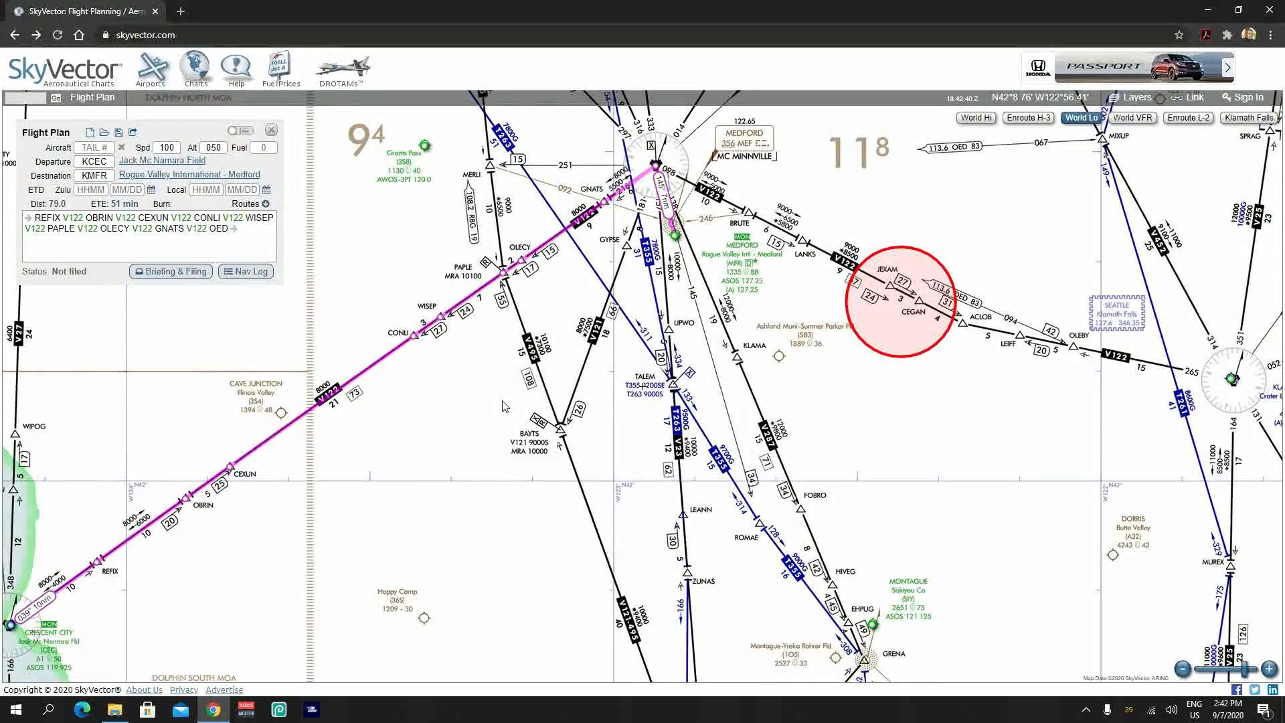
scroll(487, 408, "down", 1)
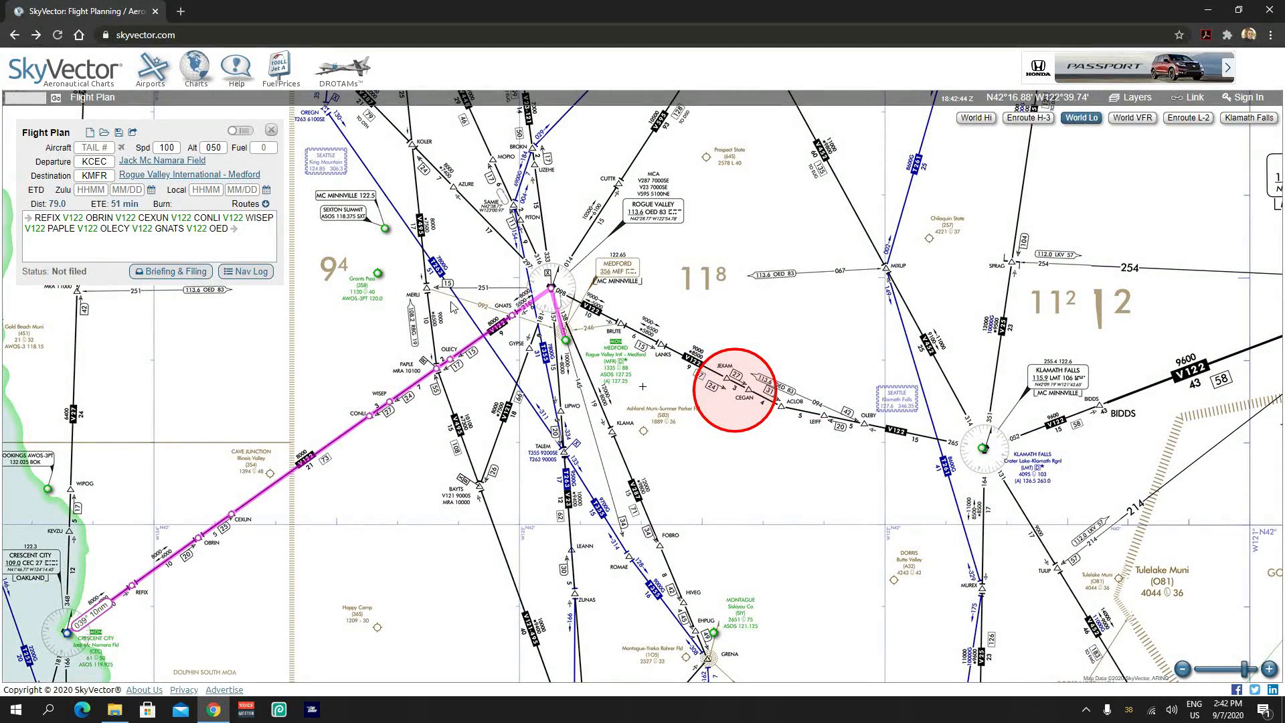
left_click_drag(353, 164, 468, 366)
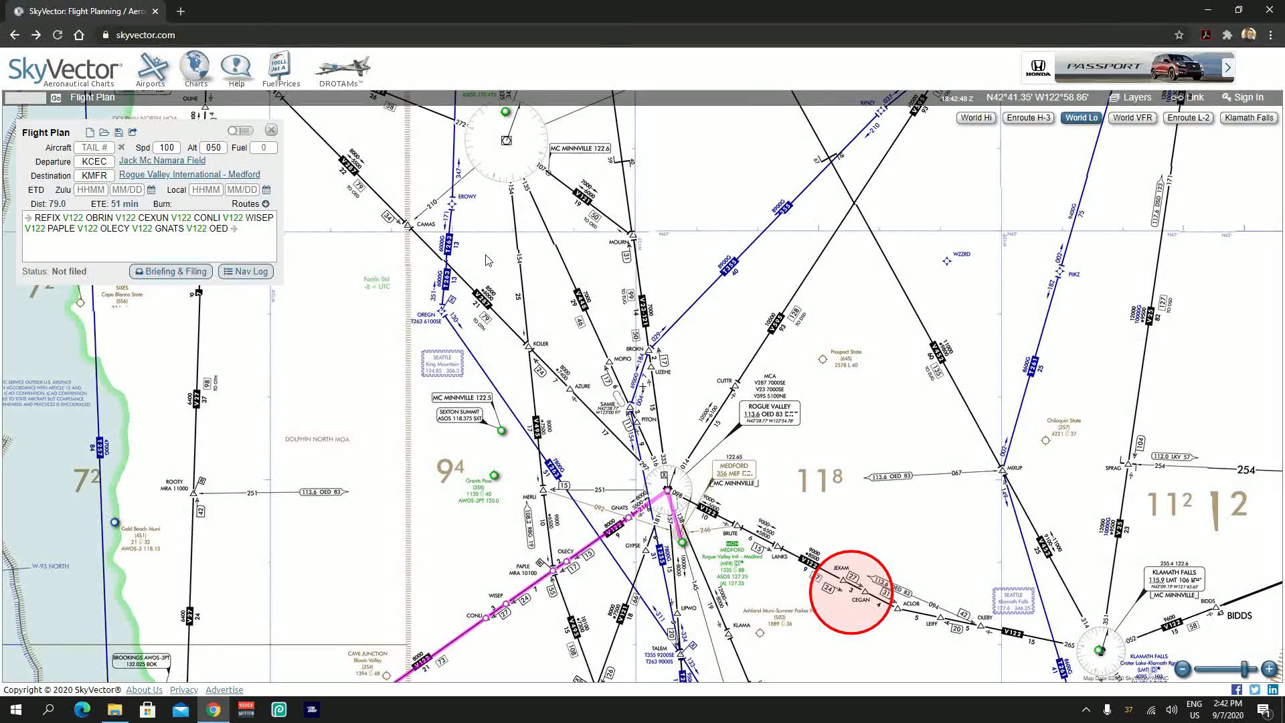
left_click_drag(488, 247, 500, 442)
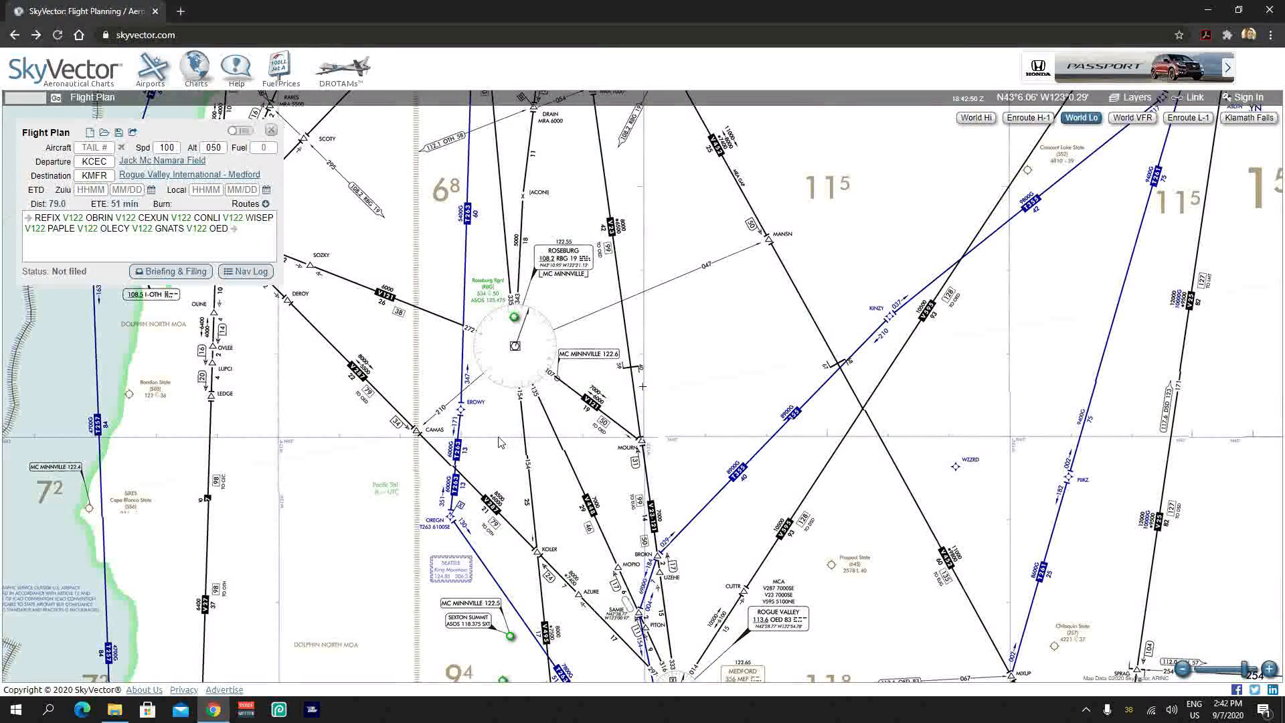
scroll(499, 439, "up", 1)
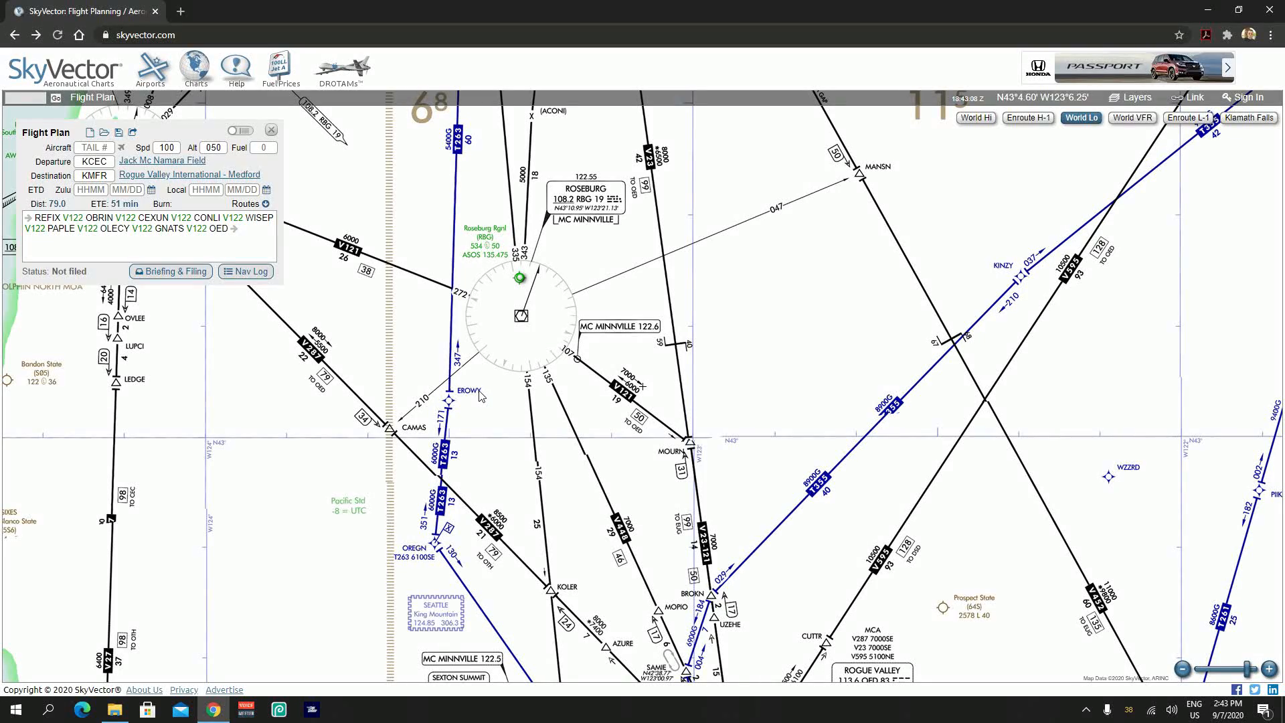
scroll(479, 395, "down", 3)
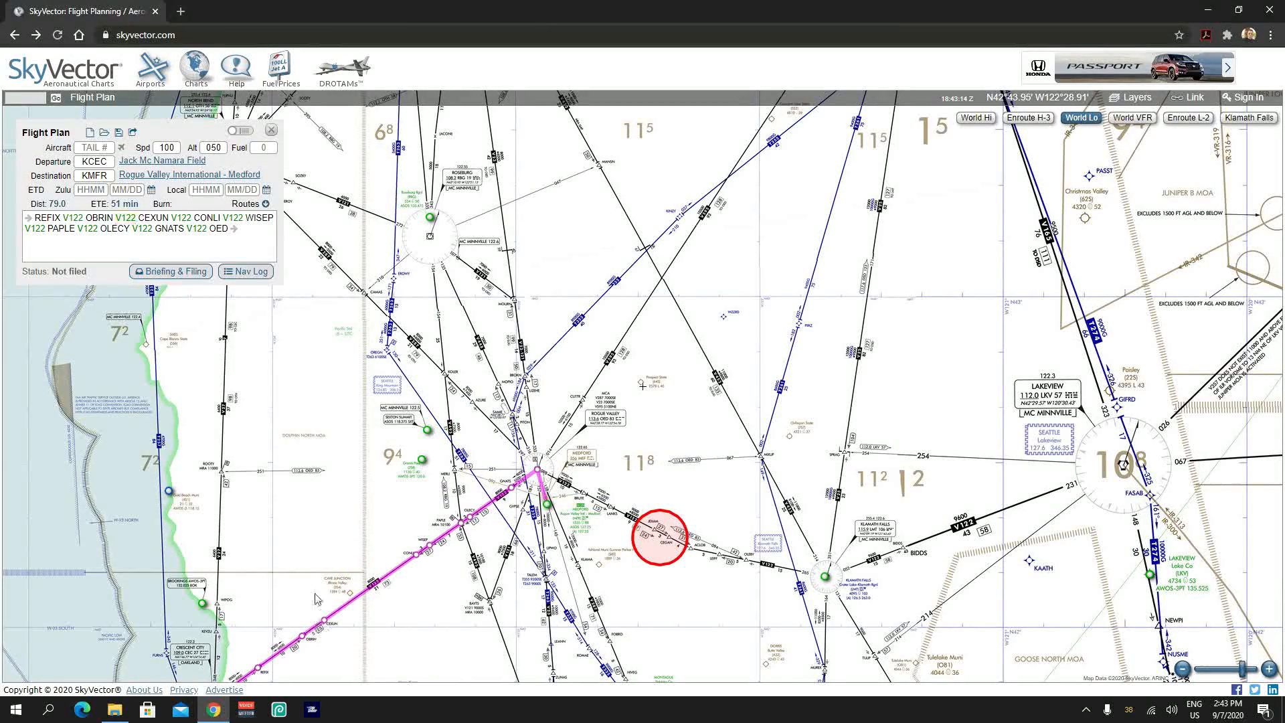
Step: Look over the whole route from Crescent City to Medford together with the coastal and inland airways around it
left_click_drag(320, 621, 480, 457)
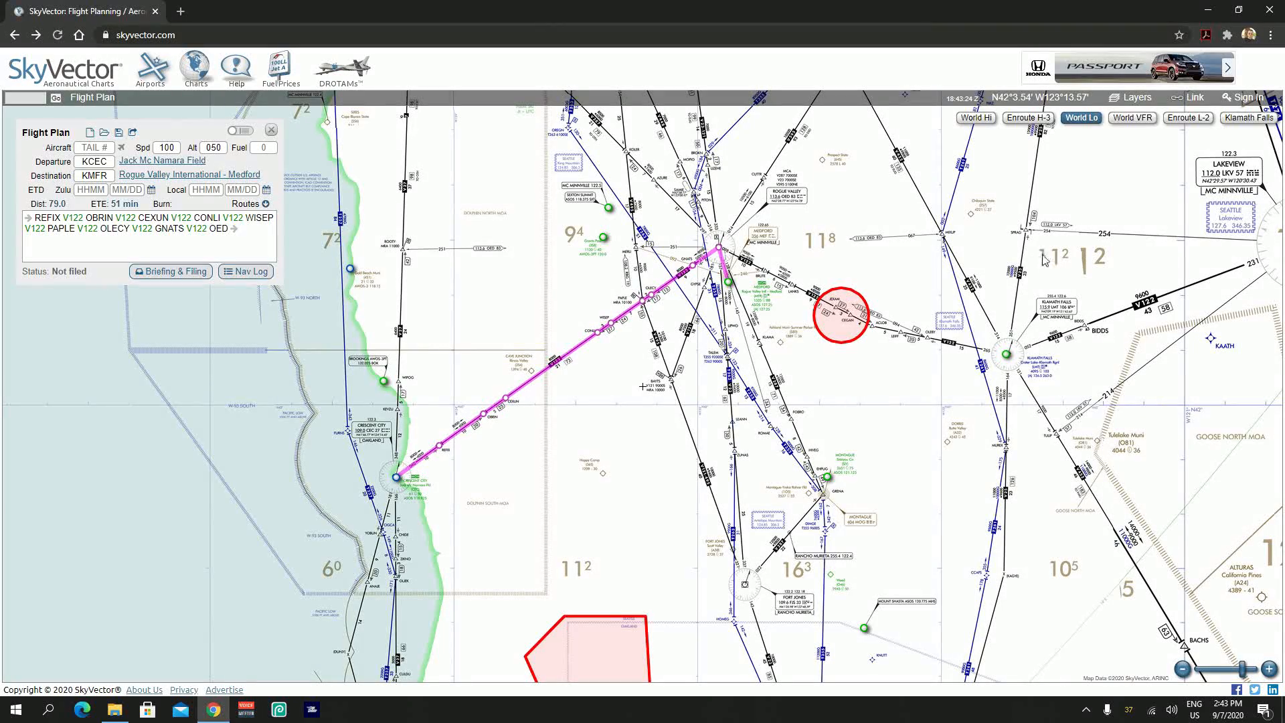
left_click_drag(344, 219, 513, 314)
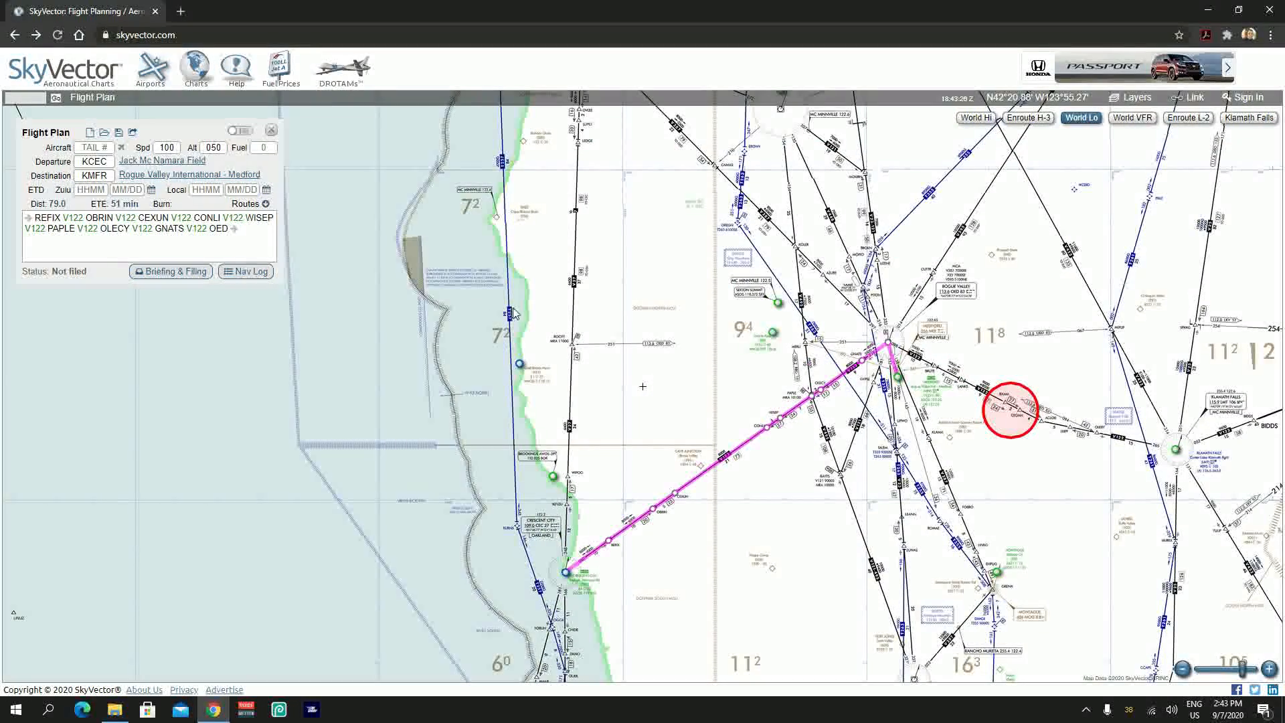
left_click_drag(647, 332, 697, 329)
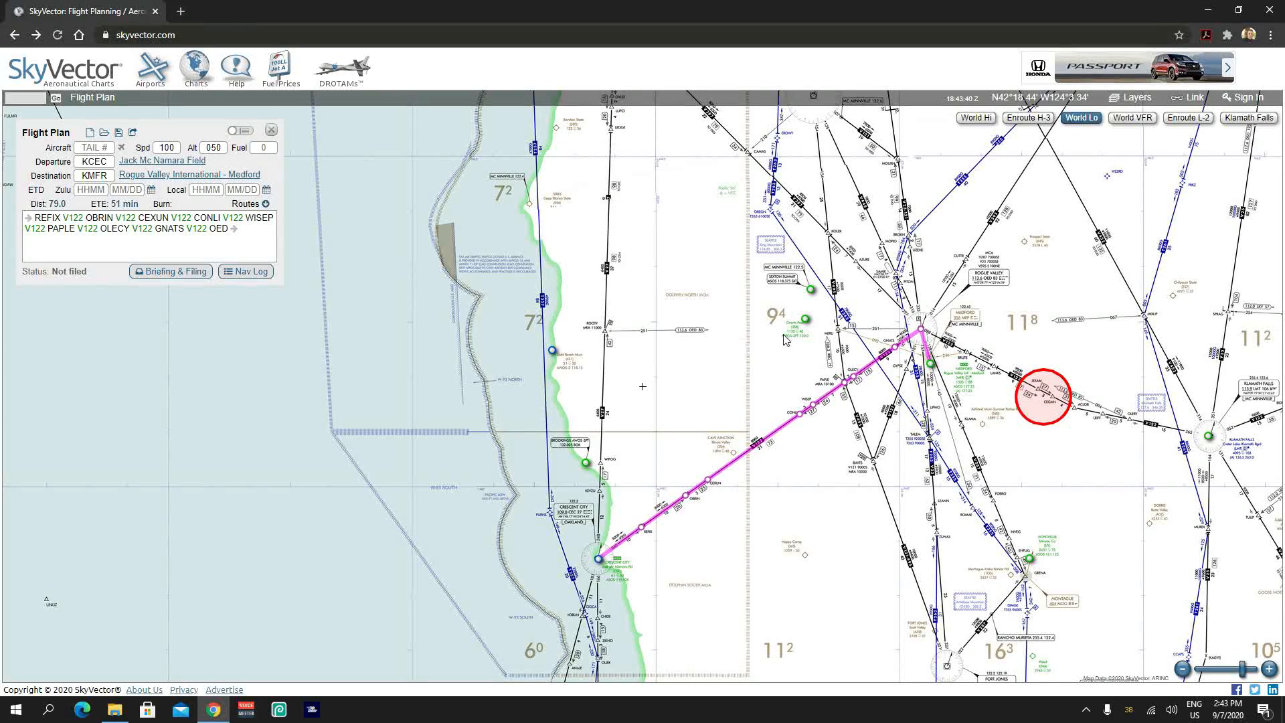
left_click_drag(776, 345, 679, 402)
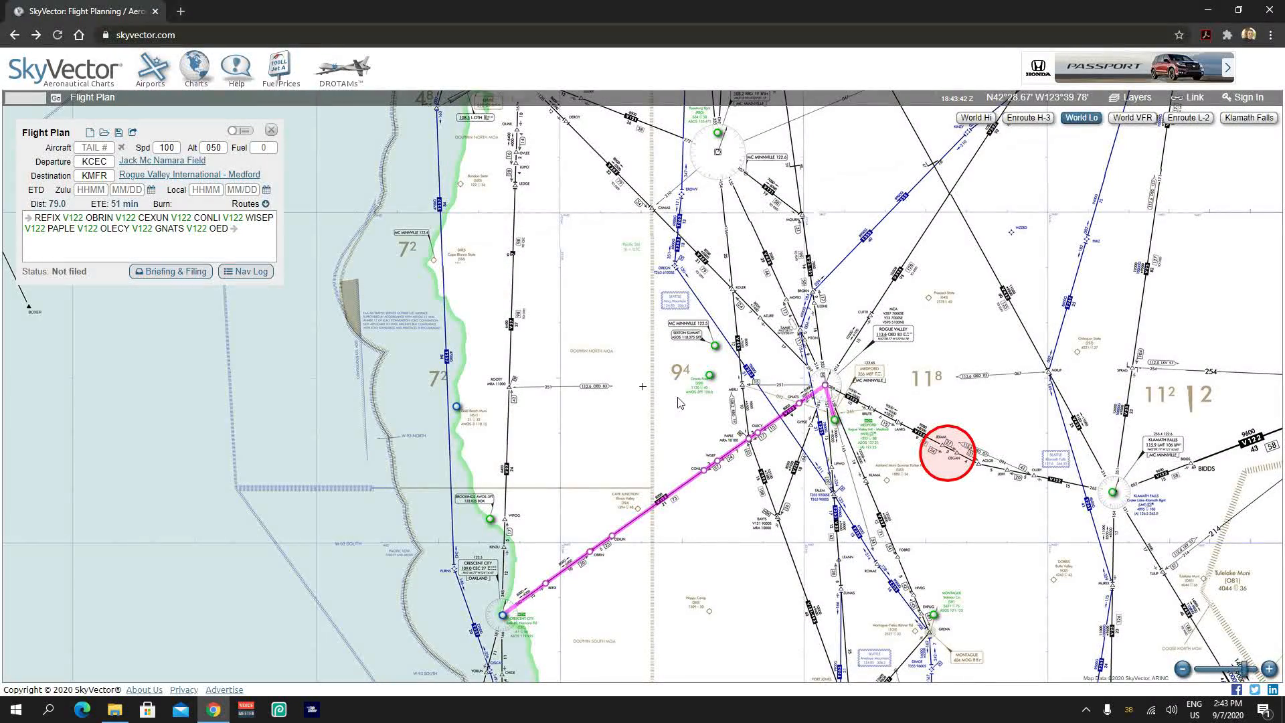
scroll(679, 401, "up", 1)
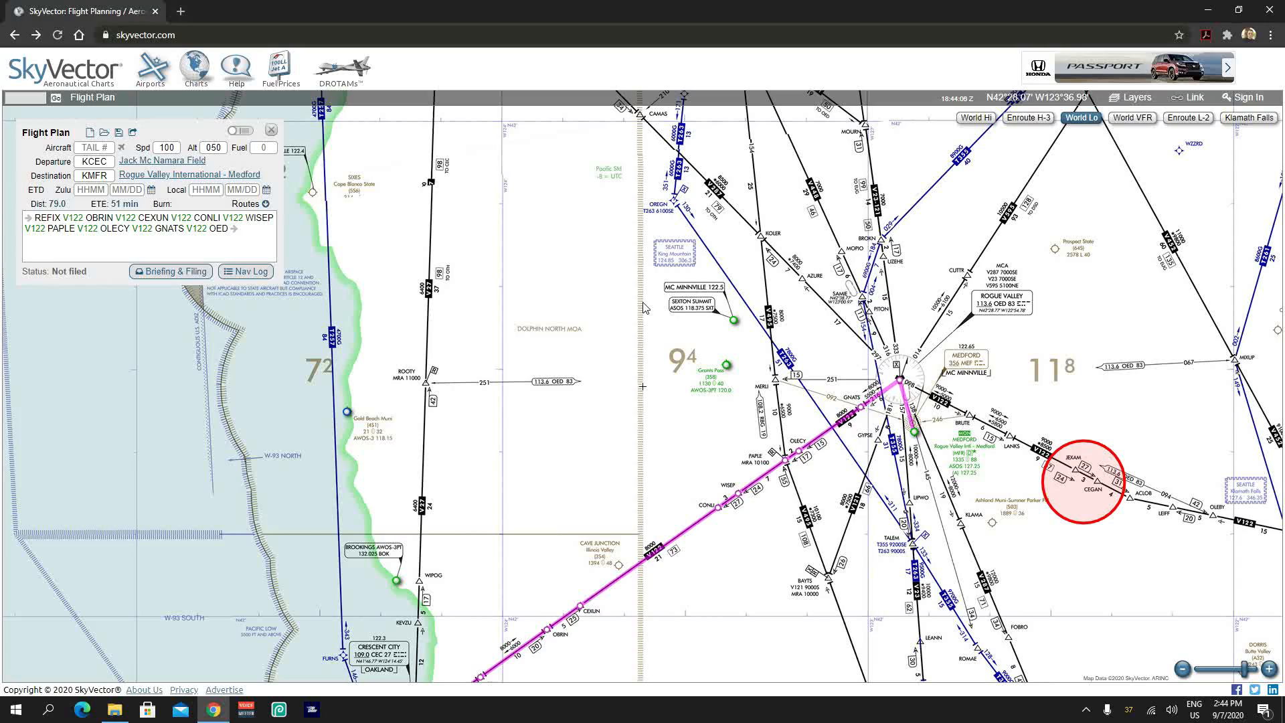
scroll(613, 331, "down", 1)
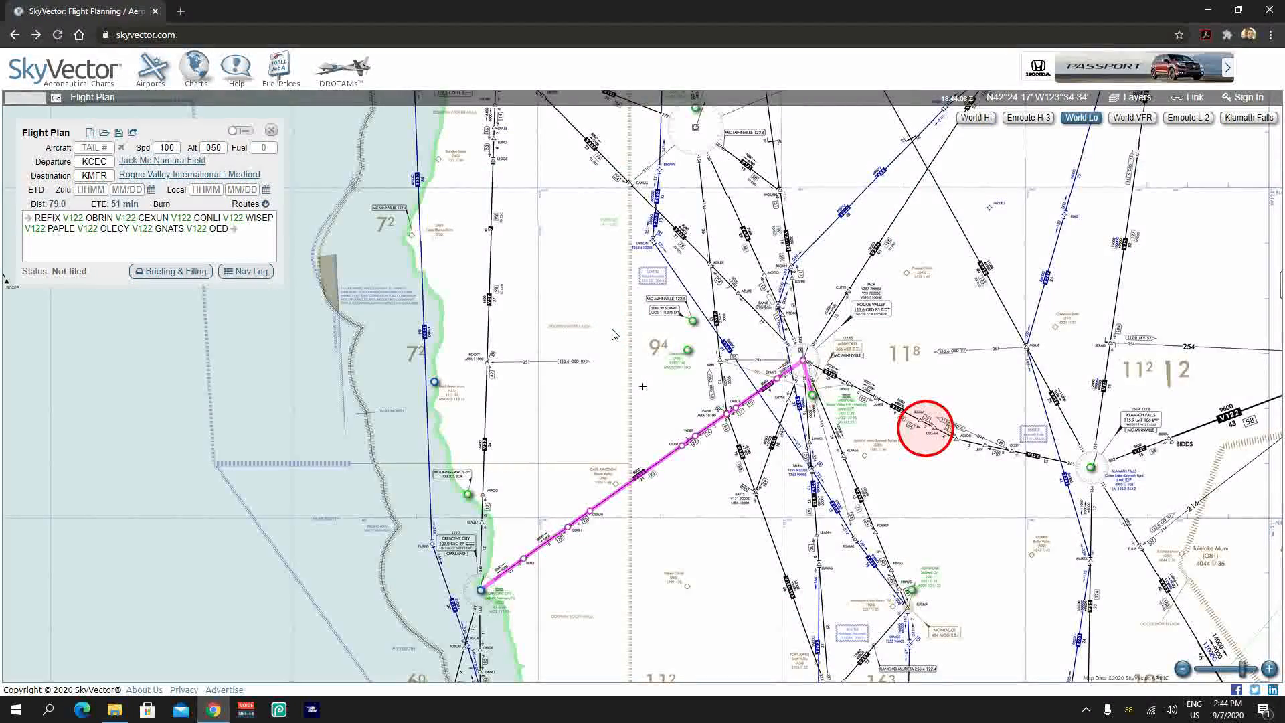
left_click_drag(613, 331, 547, 406)
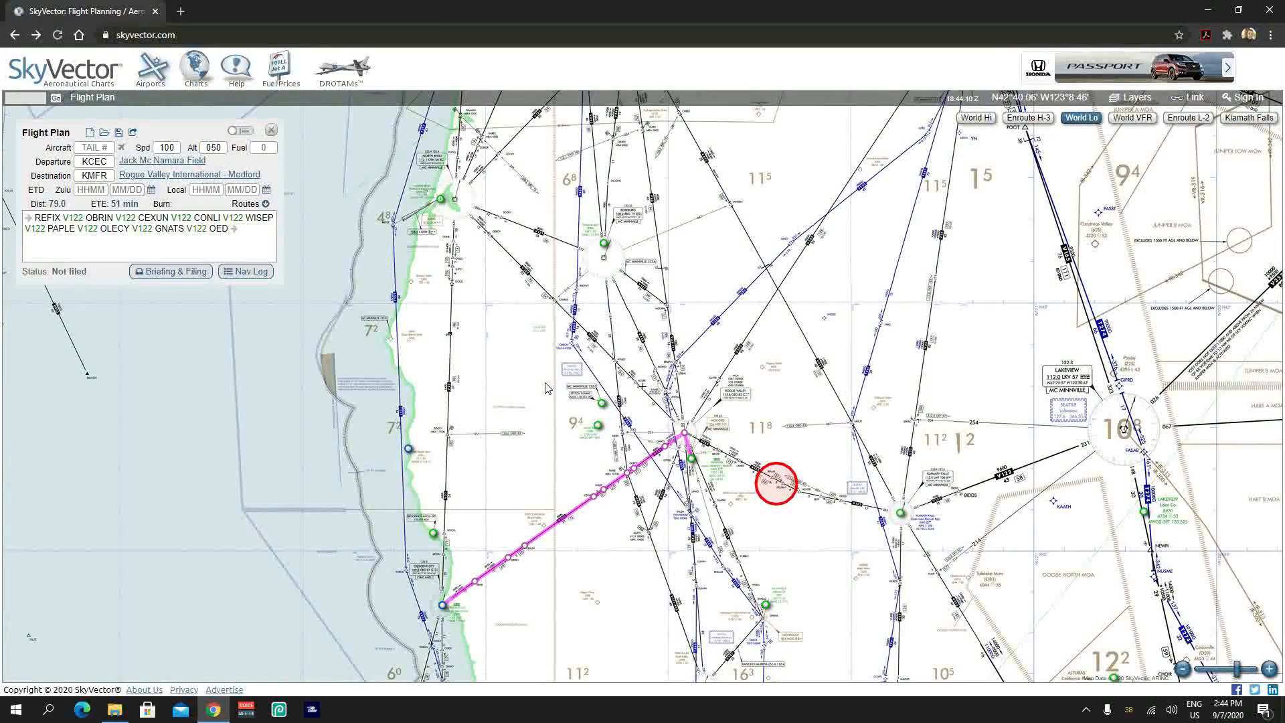
Step: Examine the wider low-altitude airway network north of the route, up to the Eugene and Deschutes VORs
scroll(545, 388, "down", 1)
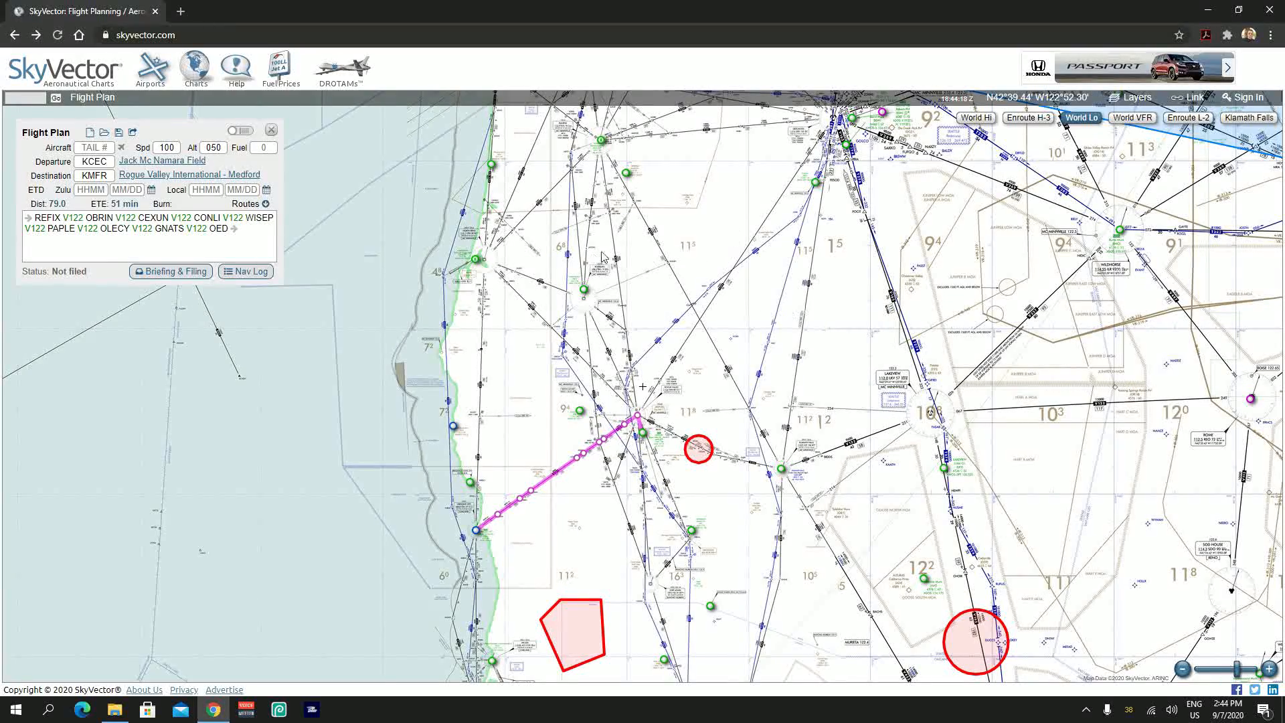
left_click_drag(675, 254, 651, 394)
scroll(652, 375, "up", 1)
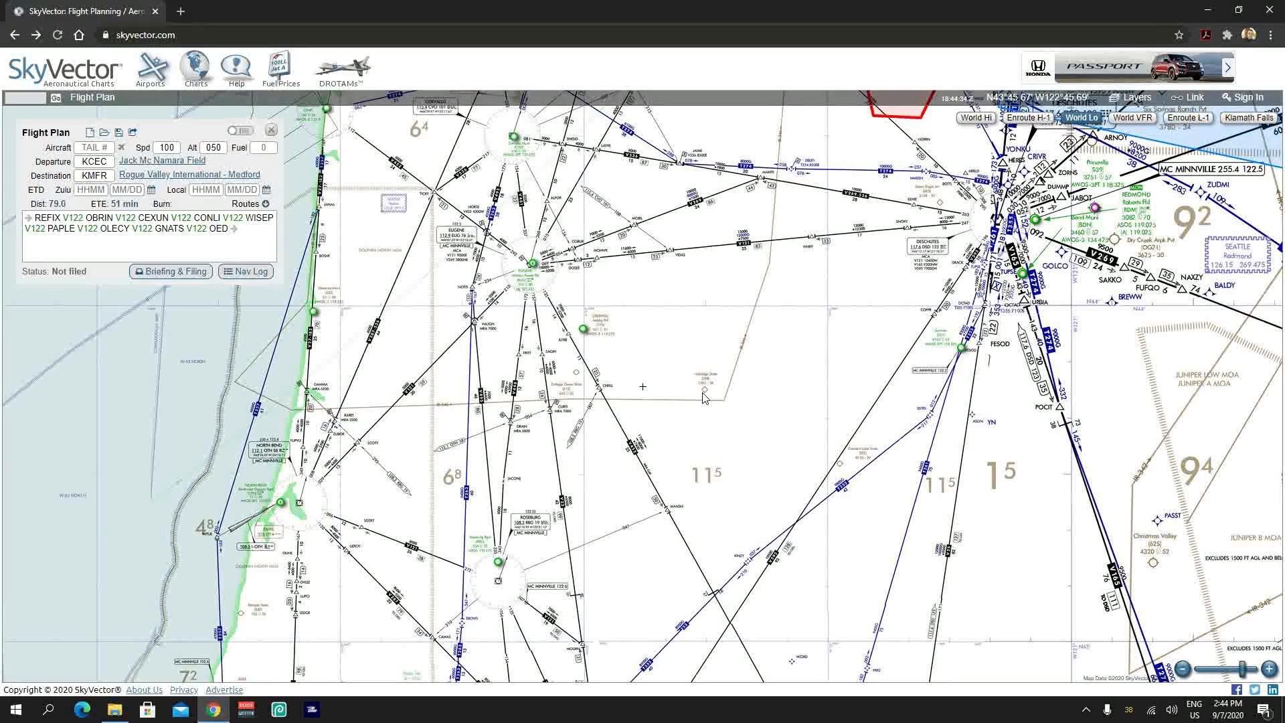
scroll(731, 335, "down", 2)
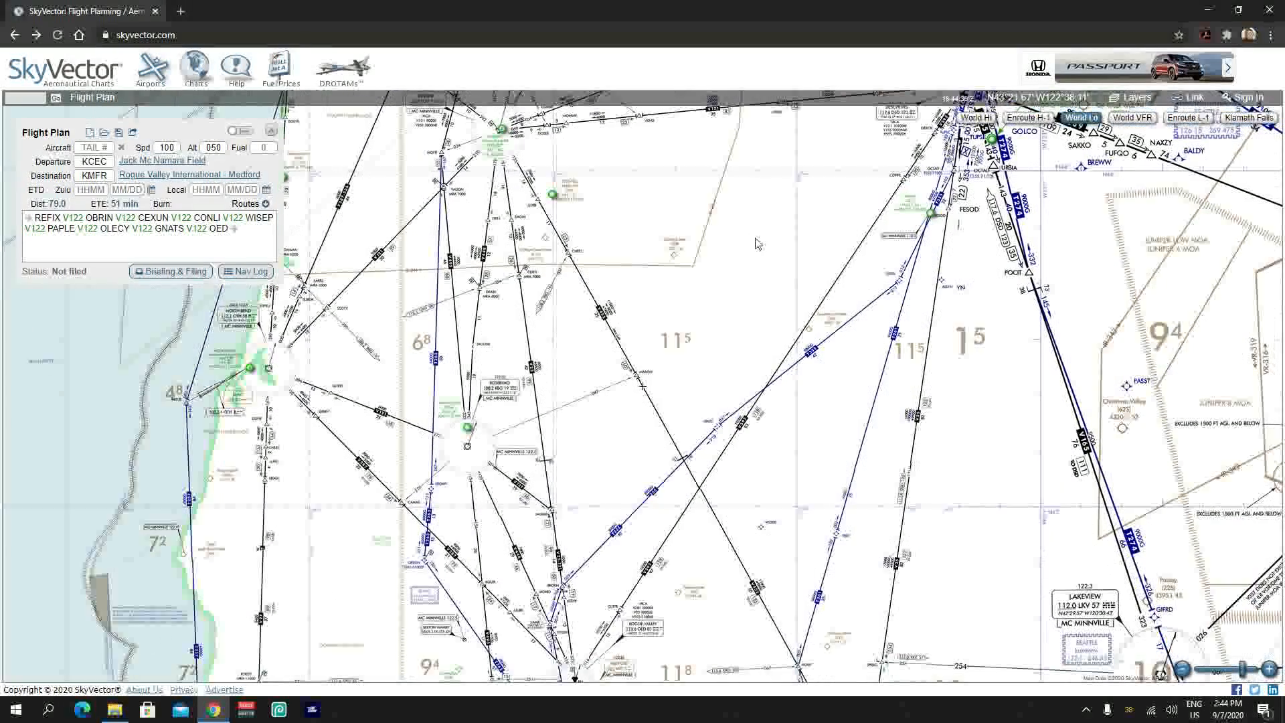
left_click_drag(703, 644, 730, 463)
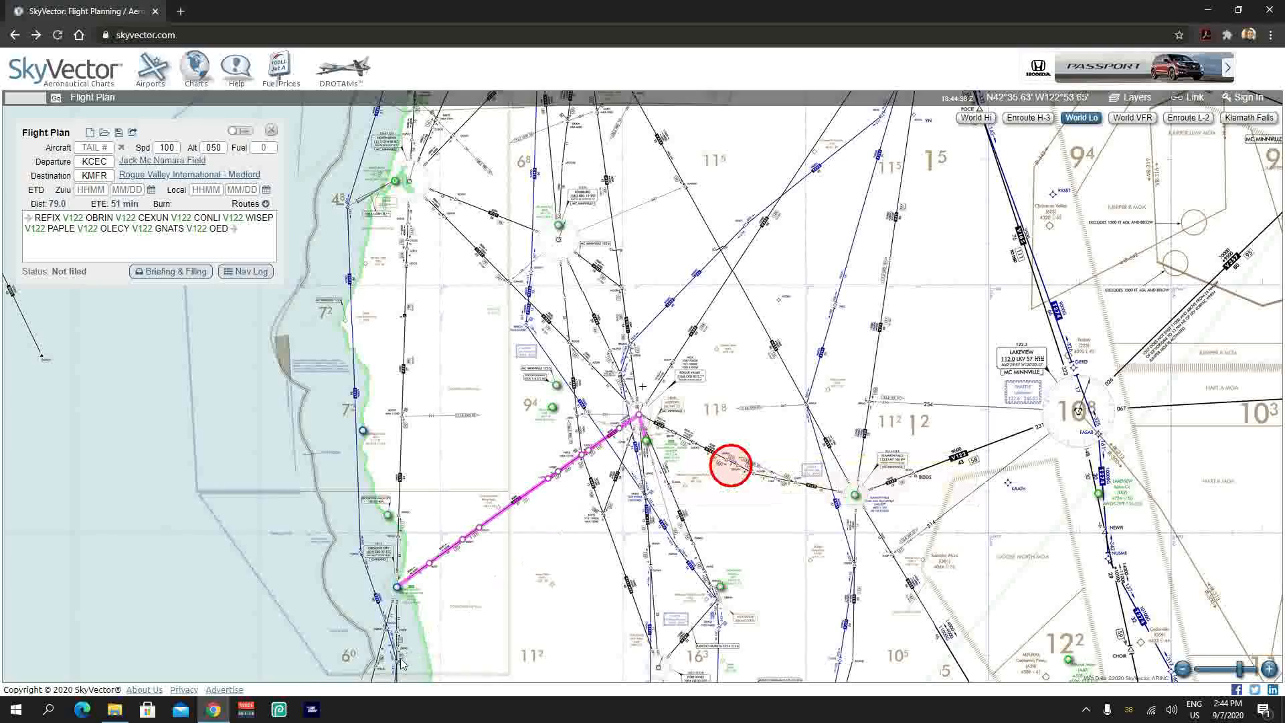
left_click_drag(423, 655, 497, 526)
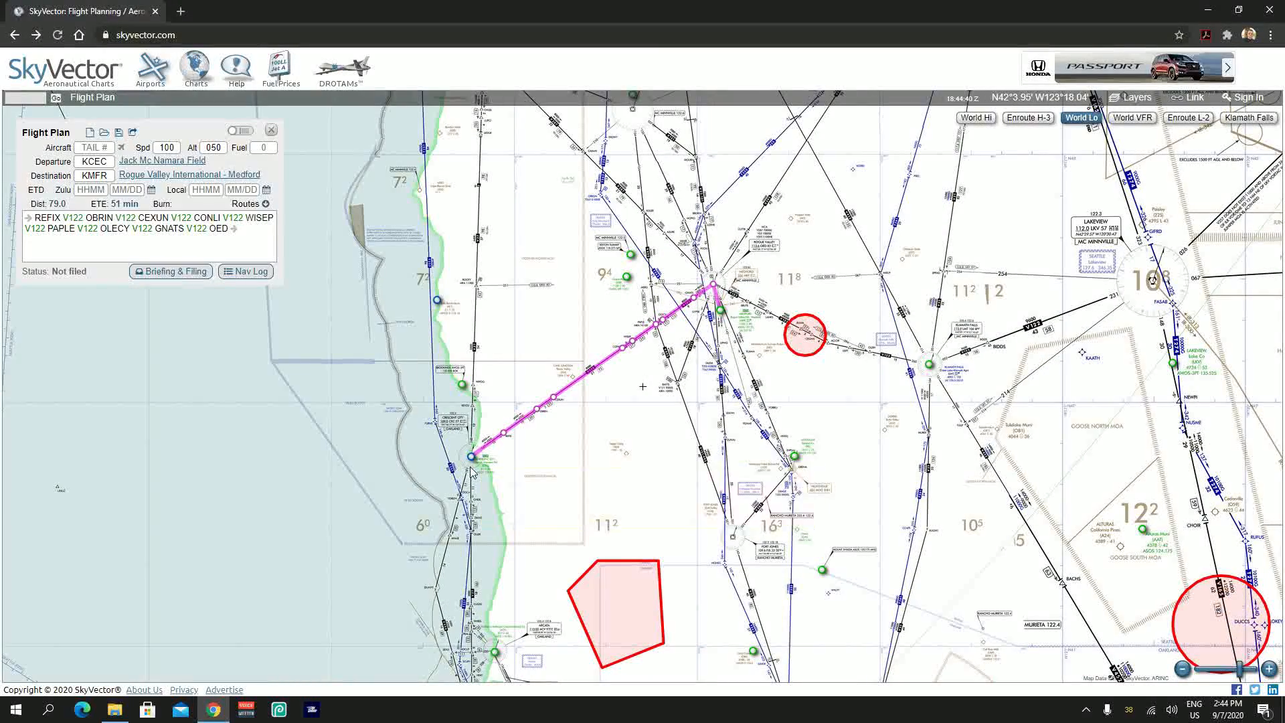
scroll(496, 322, "up", 1)
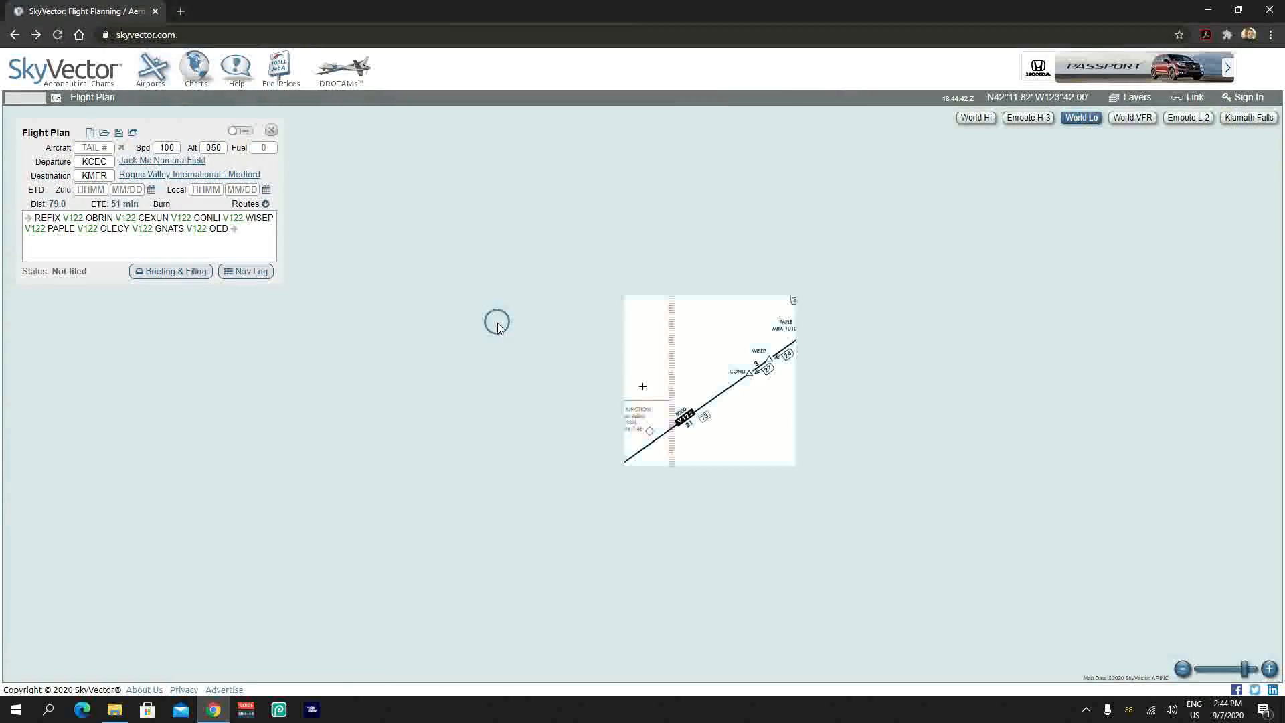
Step: Inspect the red flight restriction area south of the route, between Arcata and Fort Jones, including its effective times and altitudes
left_click_drag(689, 402, 614, 352)
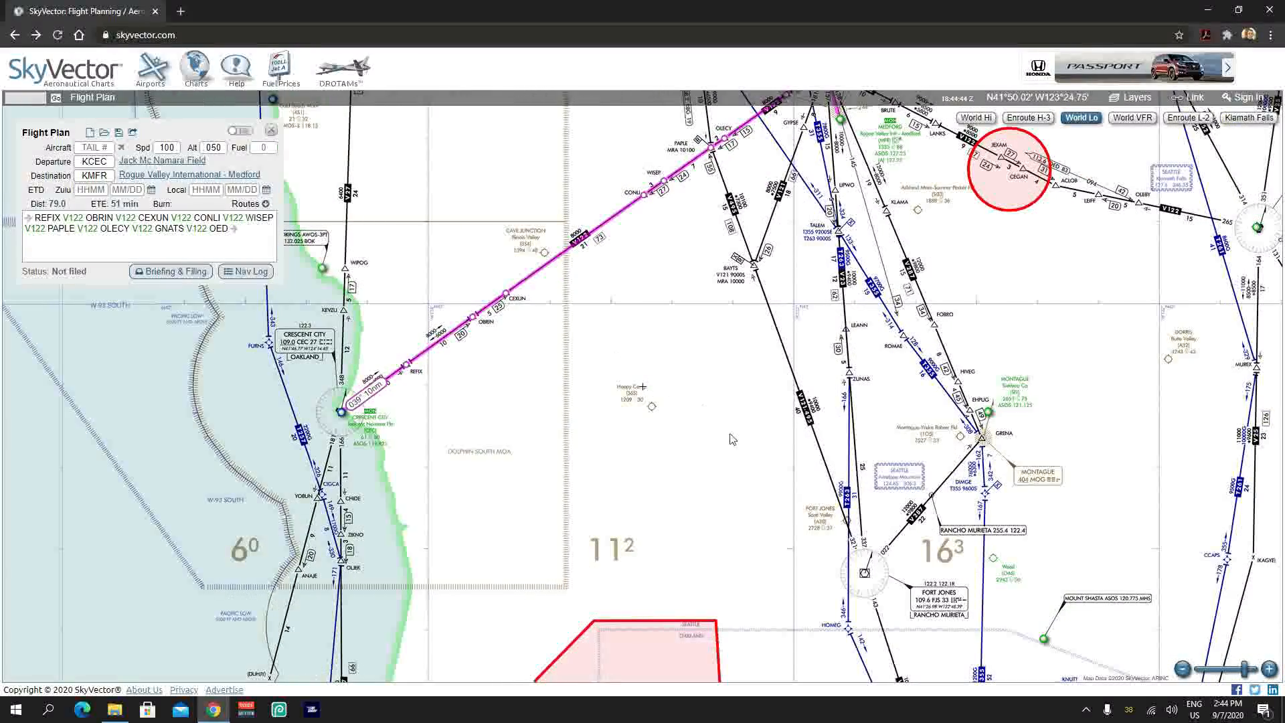
left_click_drag(729, 435, 523, 421)
left_click_drag(548, 560, 505, 290)
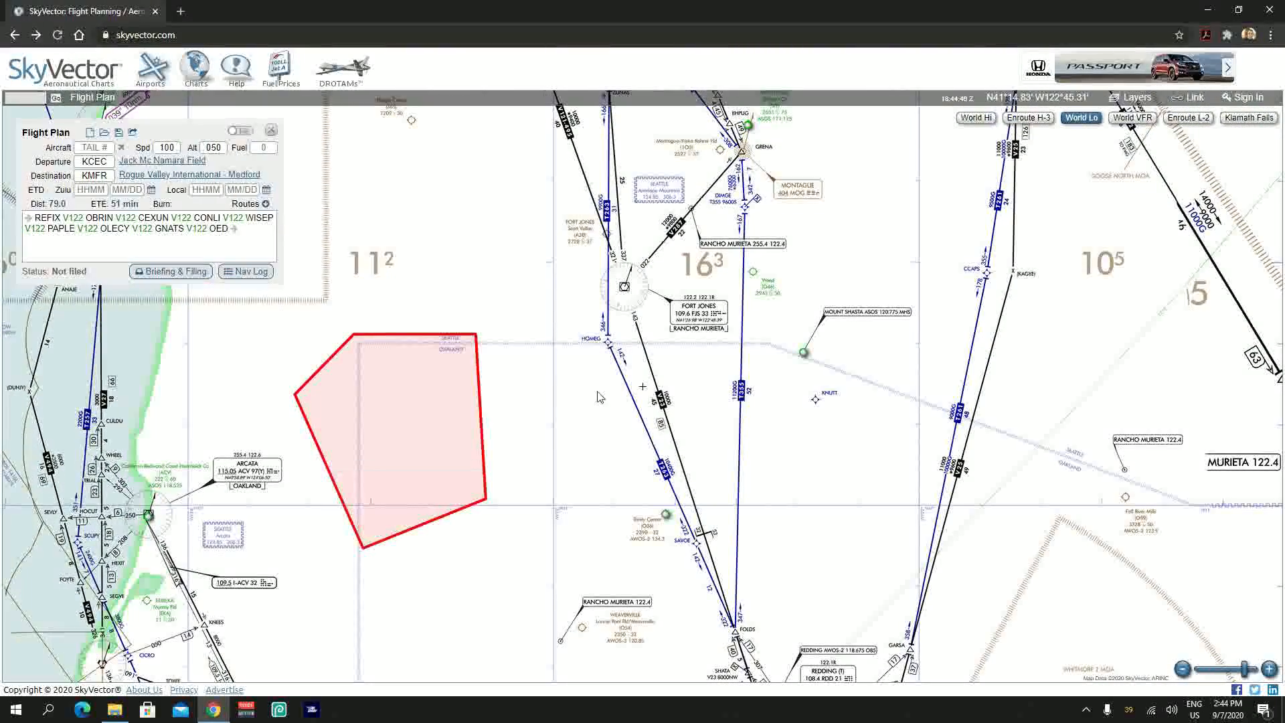
left_click_drag(599, 365, 562, 278)
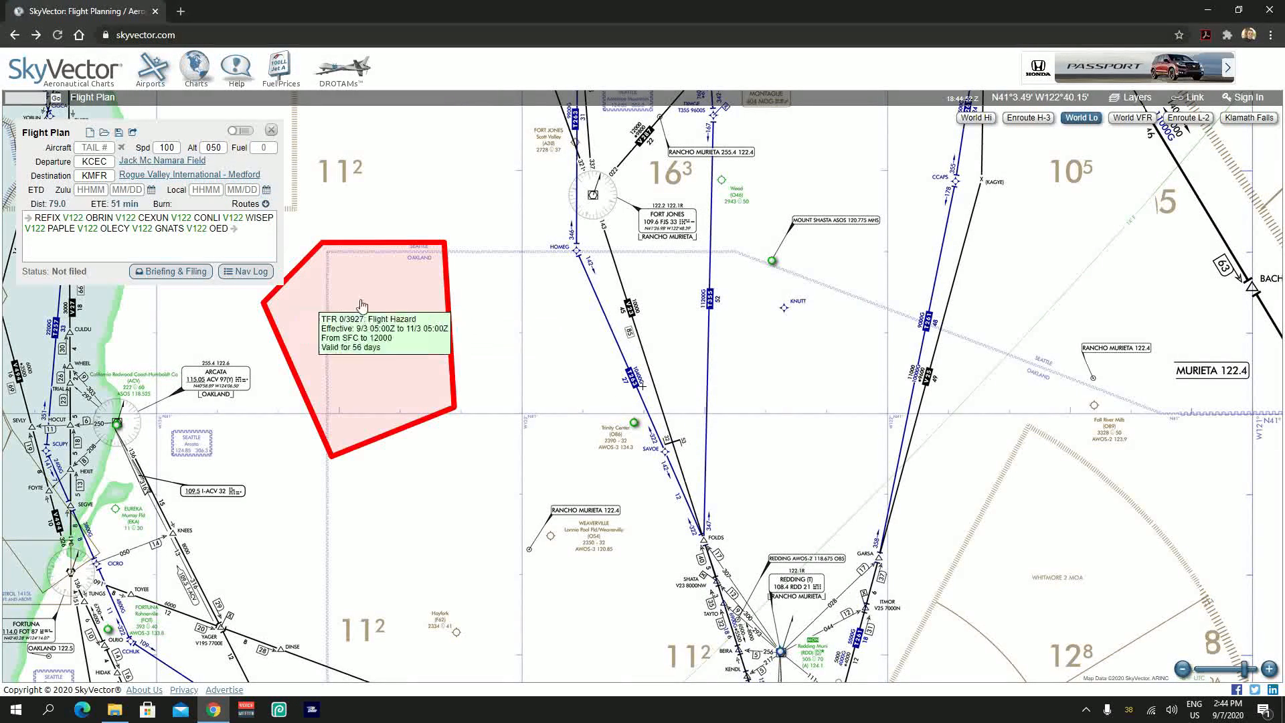
left_click_drag(560, 275, 846, 536)
left_click_drag(903, 608, 718, 279)
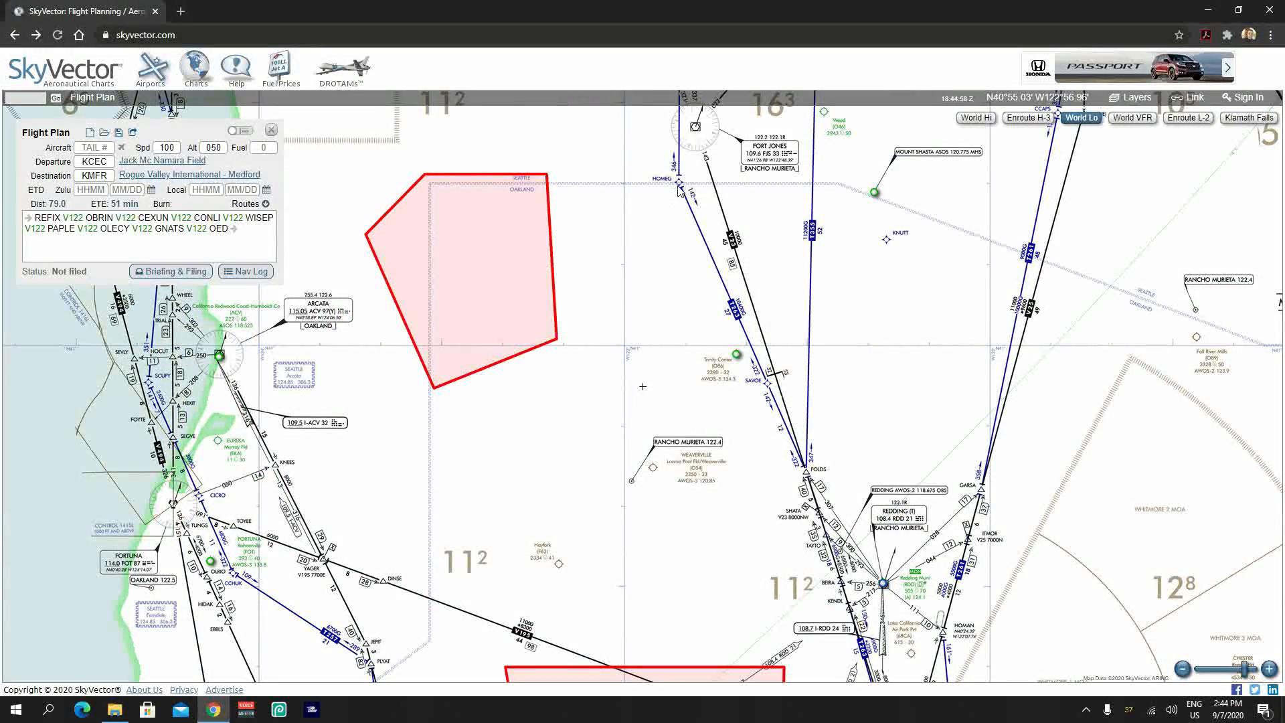
scroll(692, 223, "up", 1)
left_click_drag(635, 251, 508, 285)
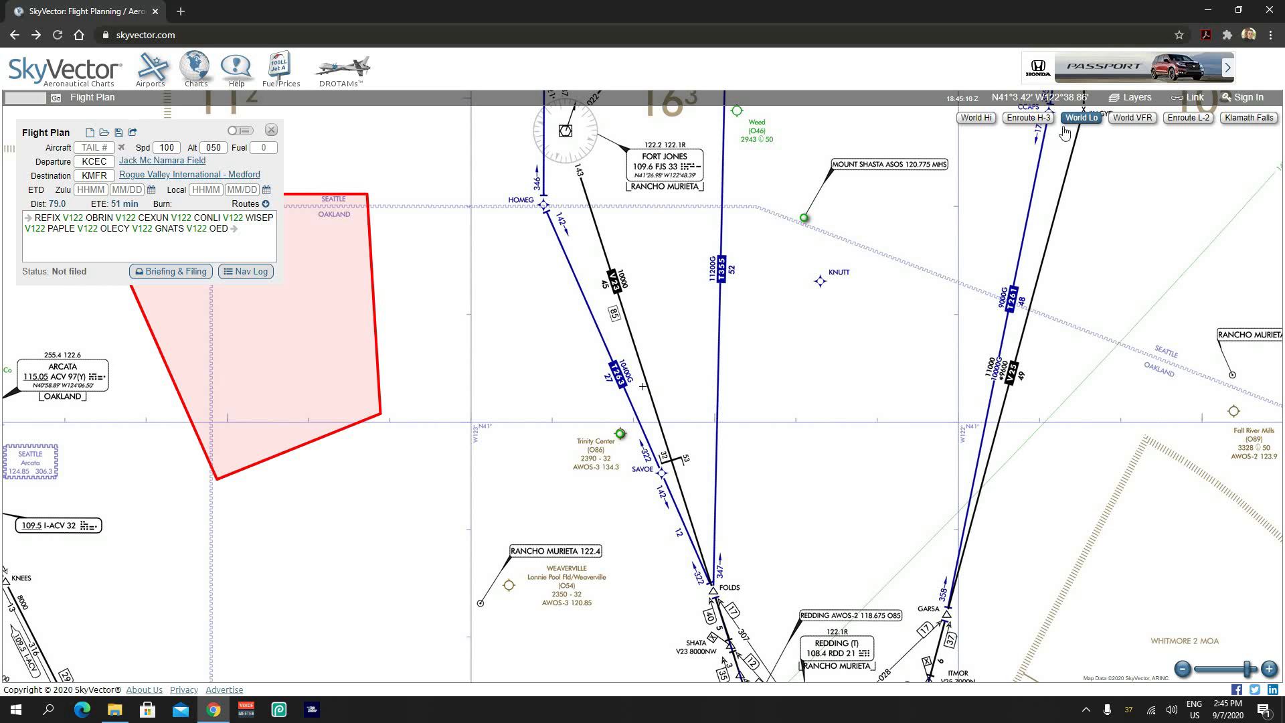
Step: Switch to the World Hi chart and examine the high-altitude airways between Redding, Crescent City and Medford
left_click(977, 118)
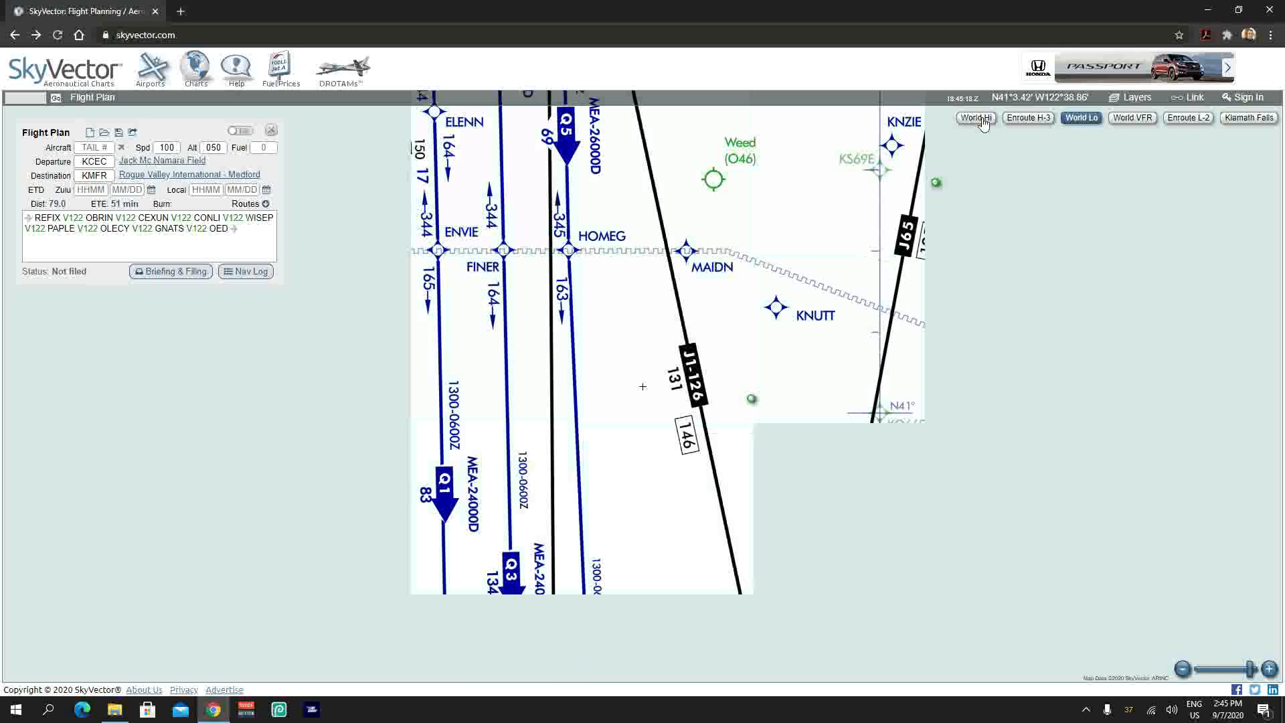
left_click(774, 341)
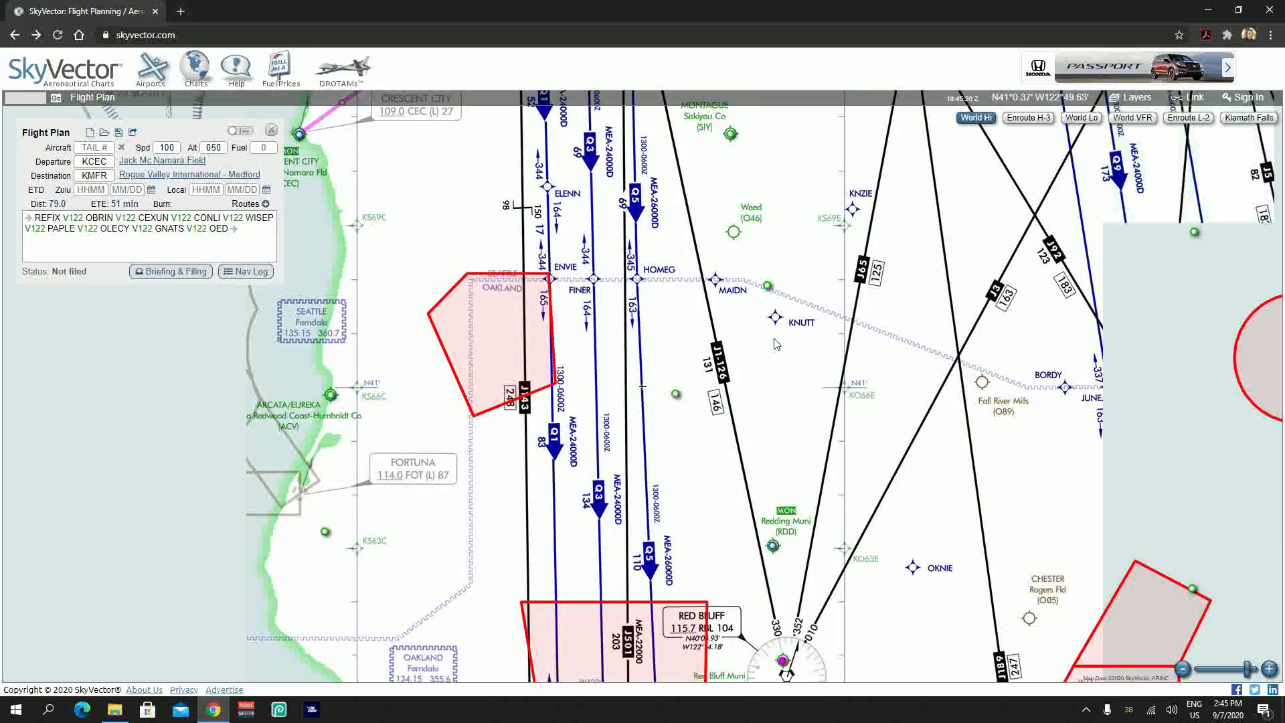
left_click_drag(656, 276, 767, 474)
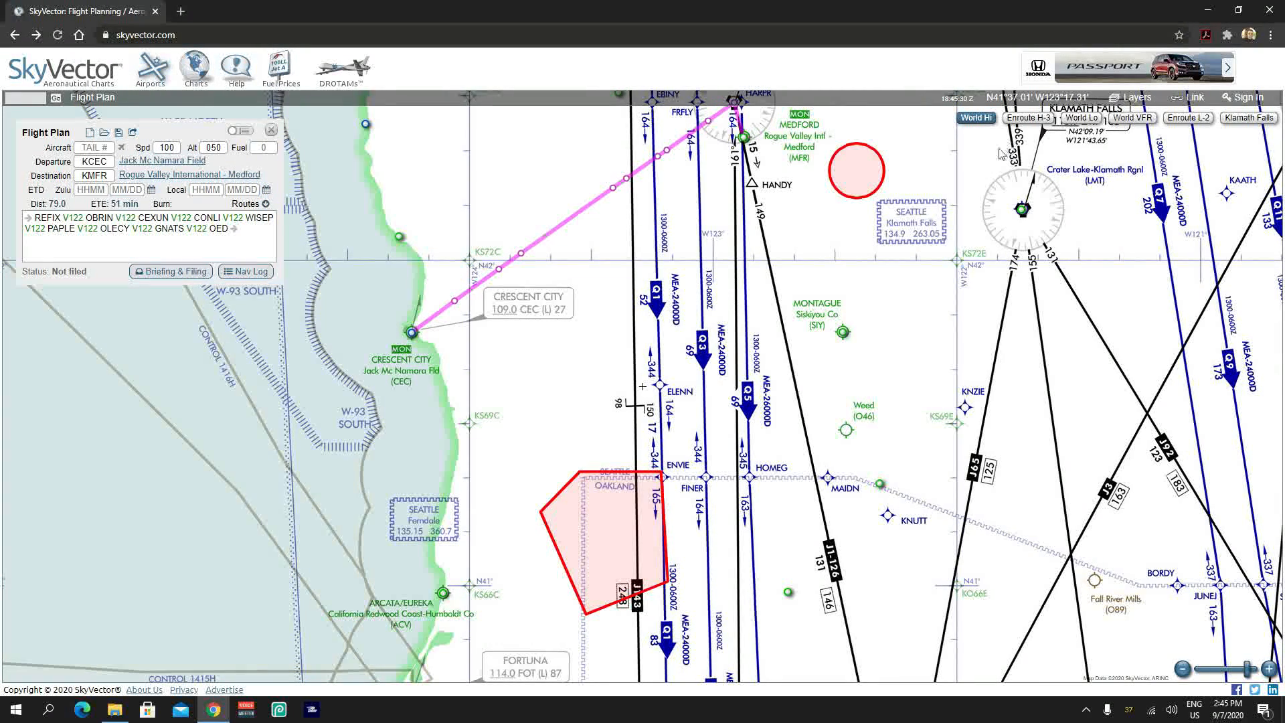
Step: Switch back to the World Lo chart and view the full Crescent City to Medford route on it
left_click(1080, 120)
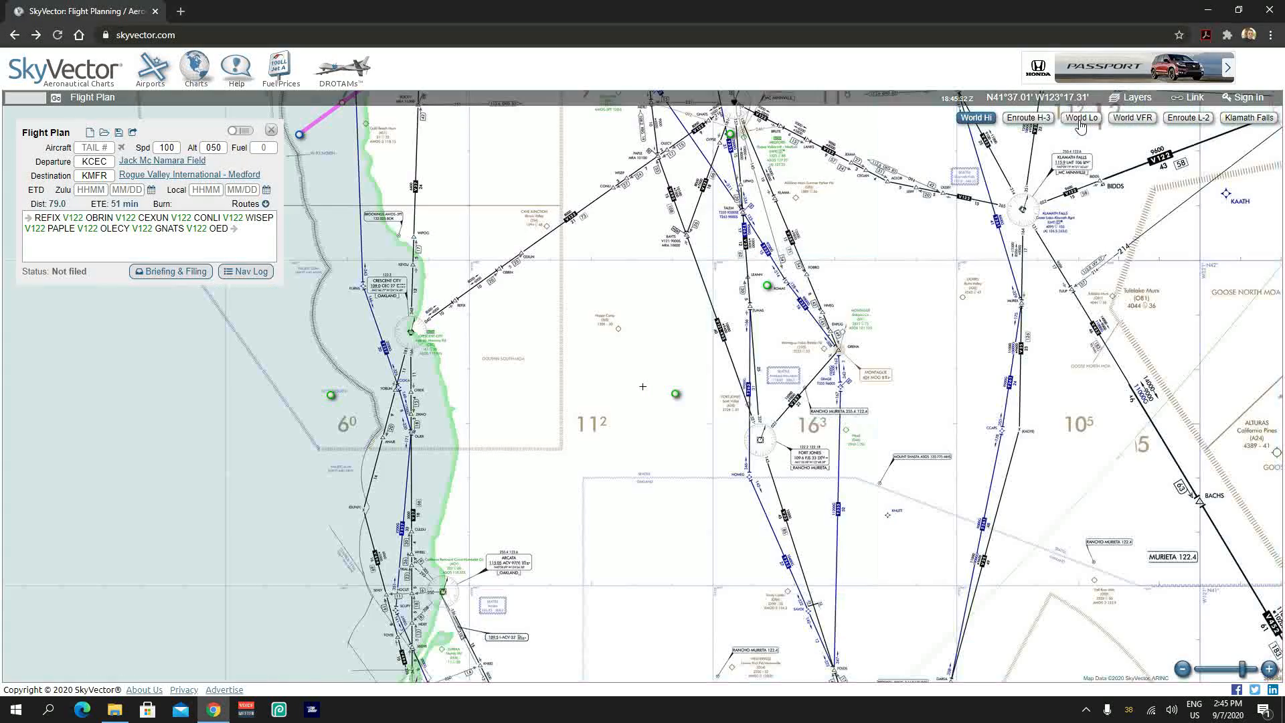
left_click_drag(874, 493, 861, 542)
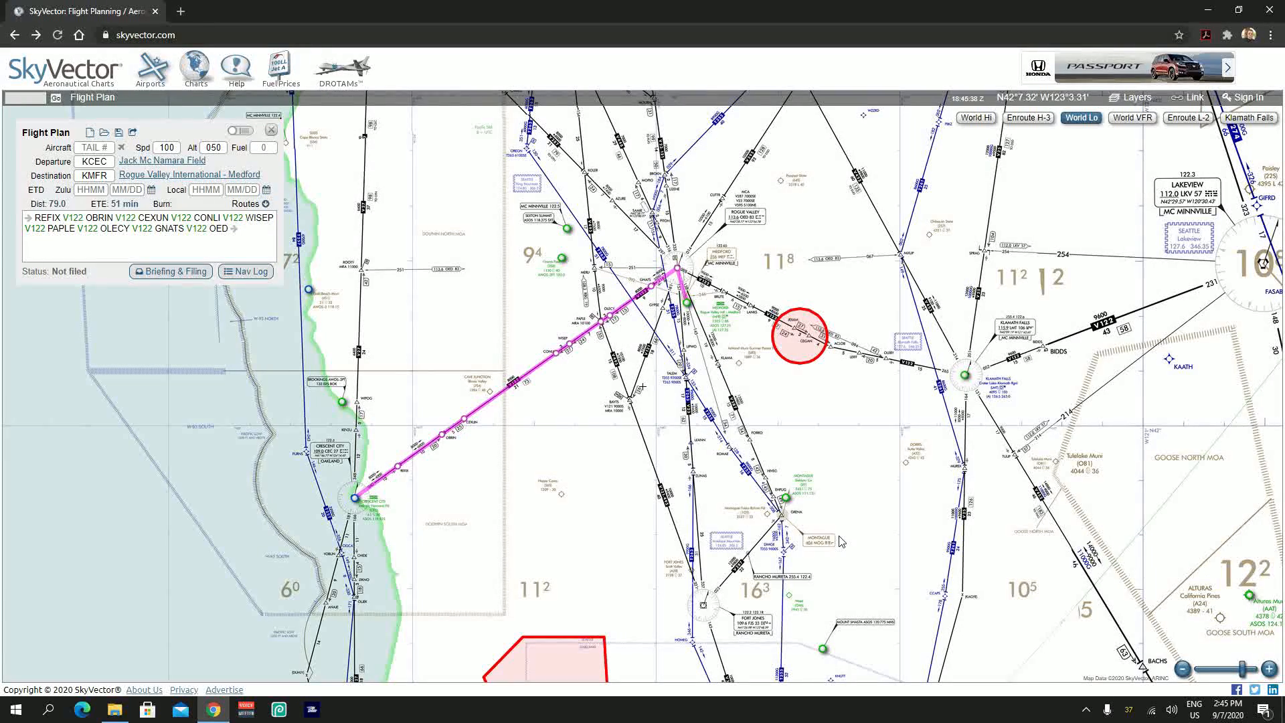
scroll(839, 536, "down", 1)
scroll(702, 512, "up", 1)
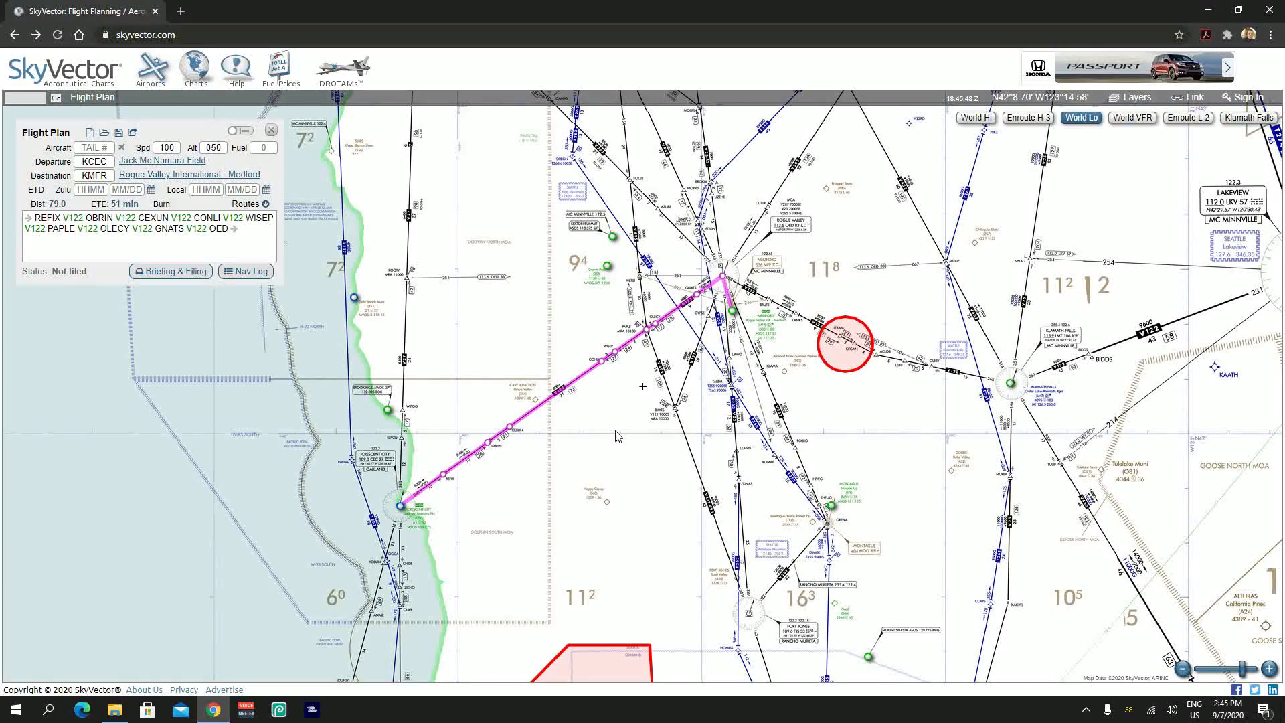
Step: Show the location information for the Klamath Falls VOR and airport, and examine the airways around it
left_click_drag(936, 388, 750, 492)
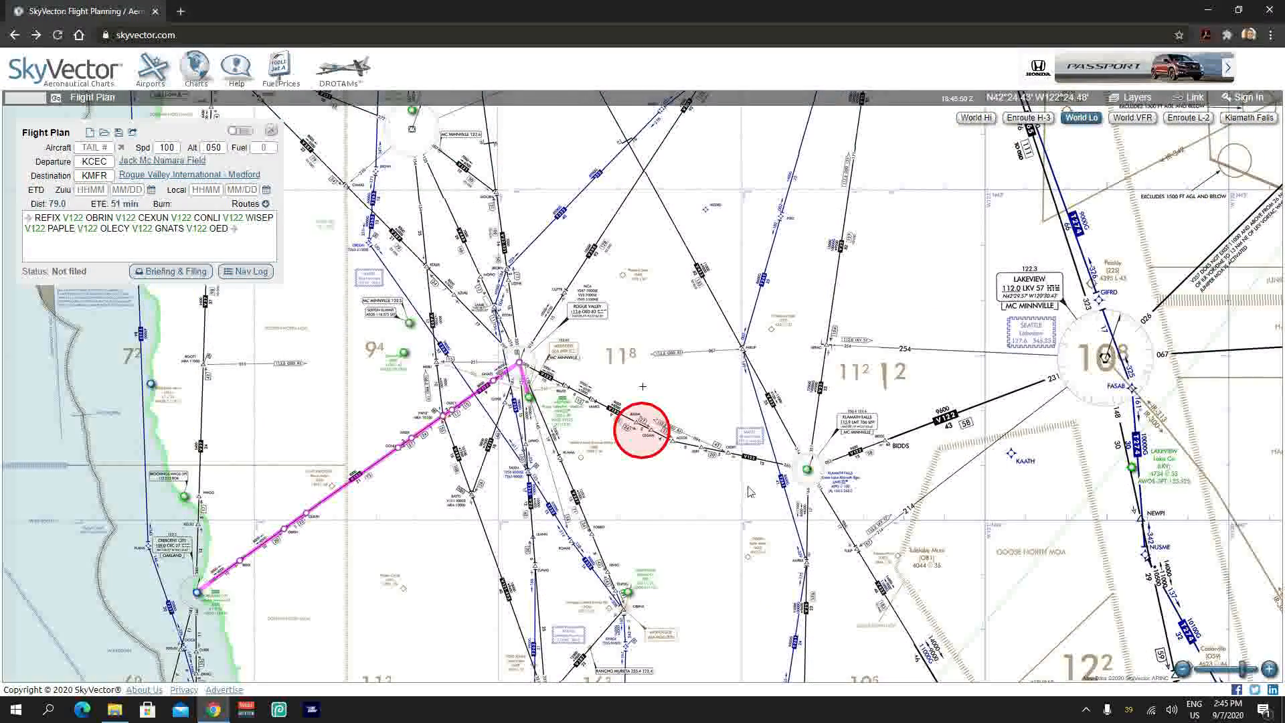
left_click(807, 471)
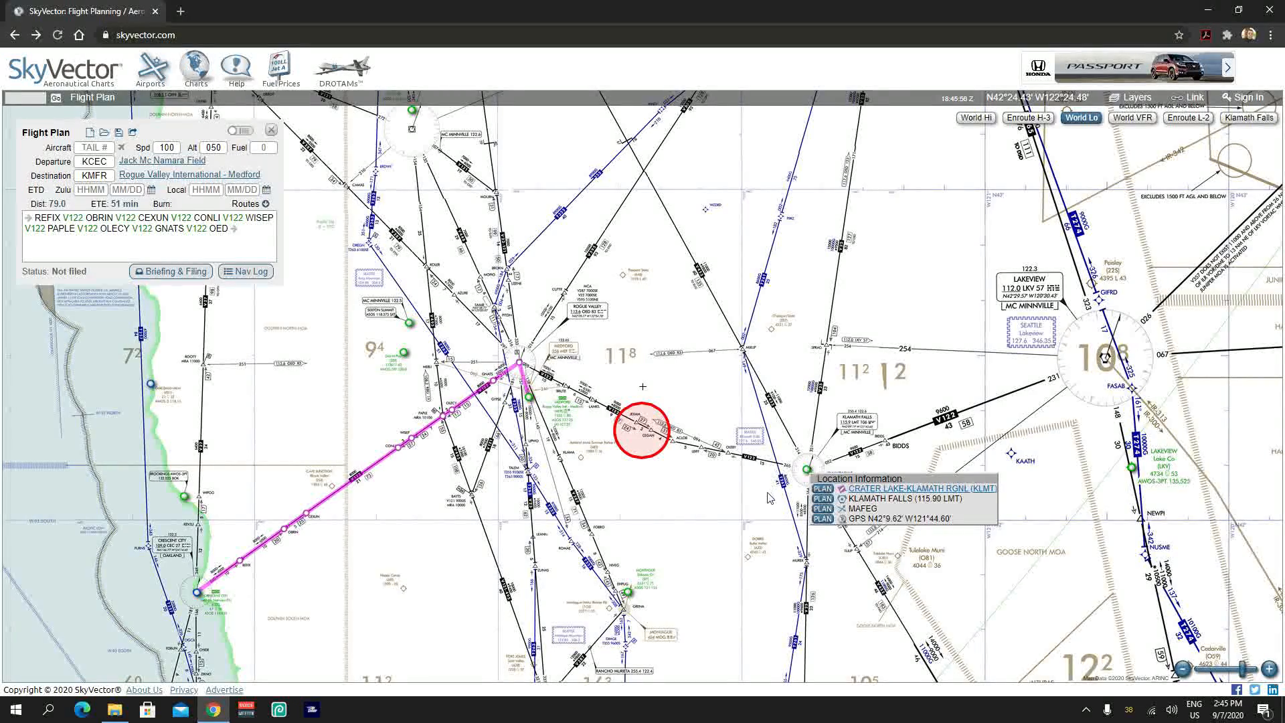
left_click_drag(770, 499, 599, 432)
scroll(580, 442, "up", 1)
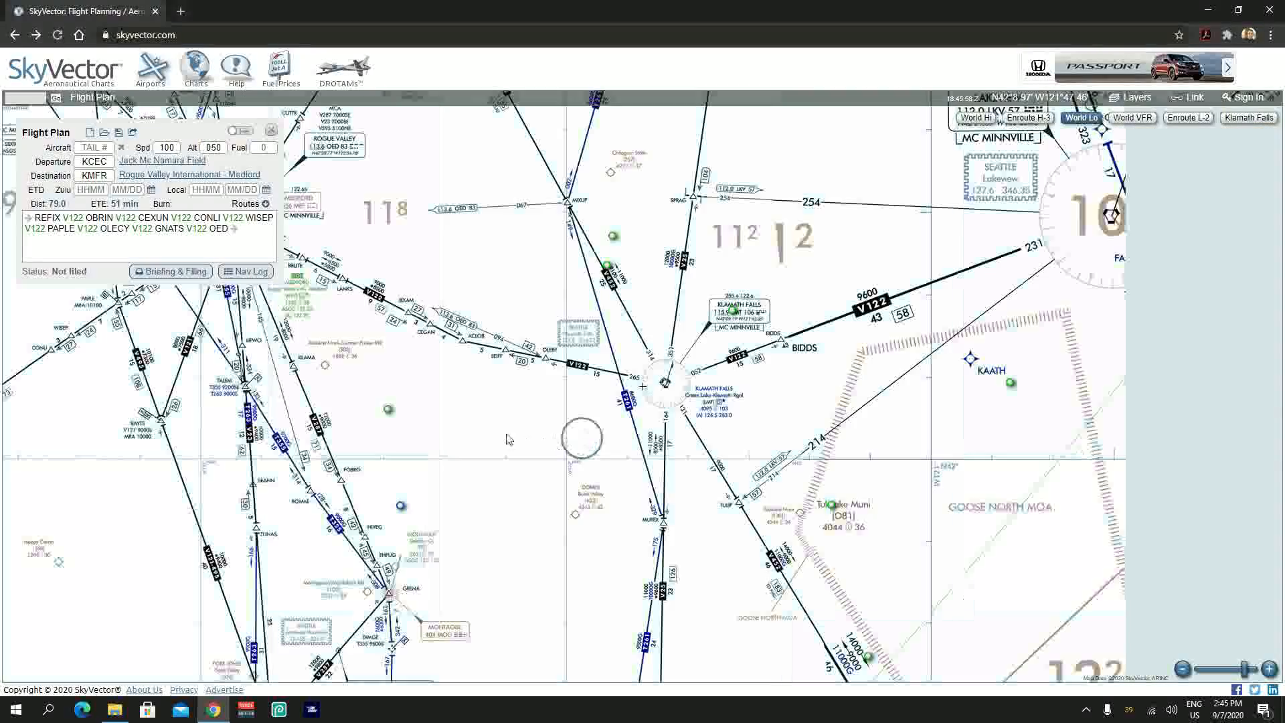
Step: Clear all V122 waypoints from the Crescent City to Medford flight plan's route
left_click_drag(419, 427, 692, 536)
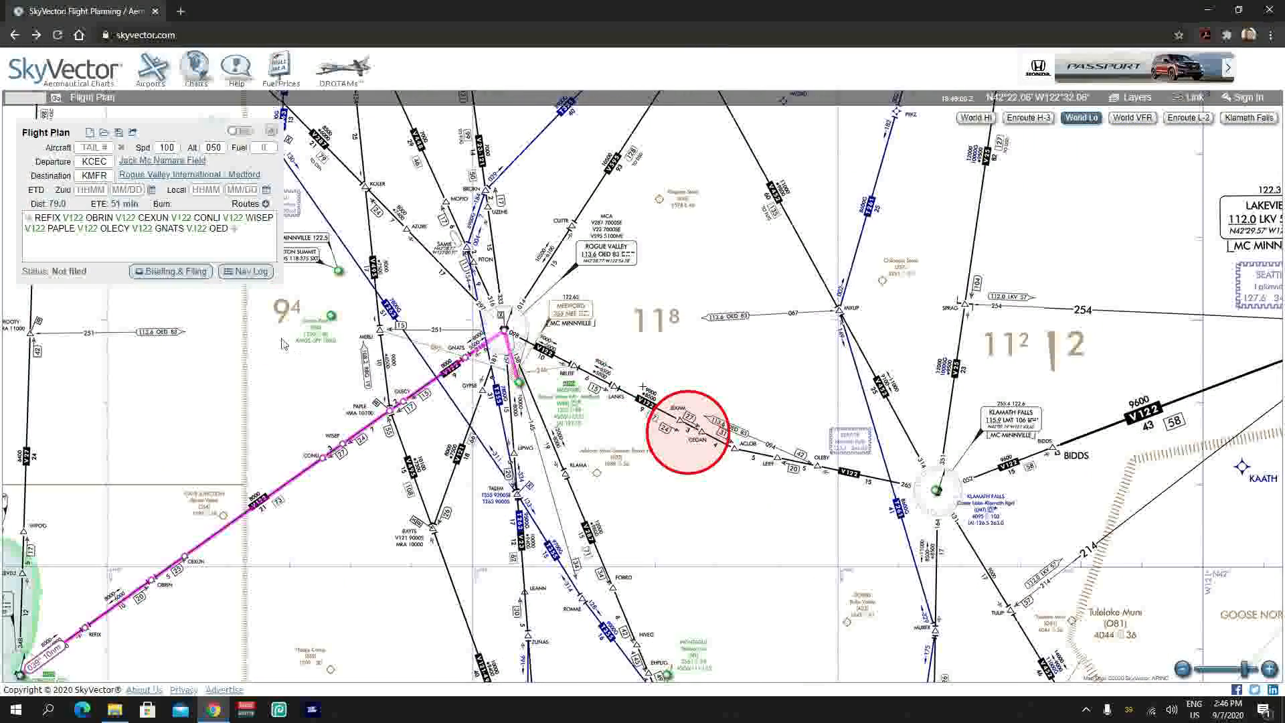
left_click_drag(222, 325, 413, 357)
scroll(413, 358, "down", 1)
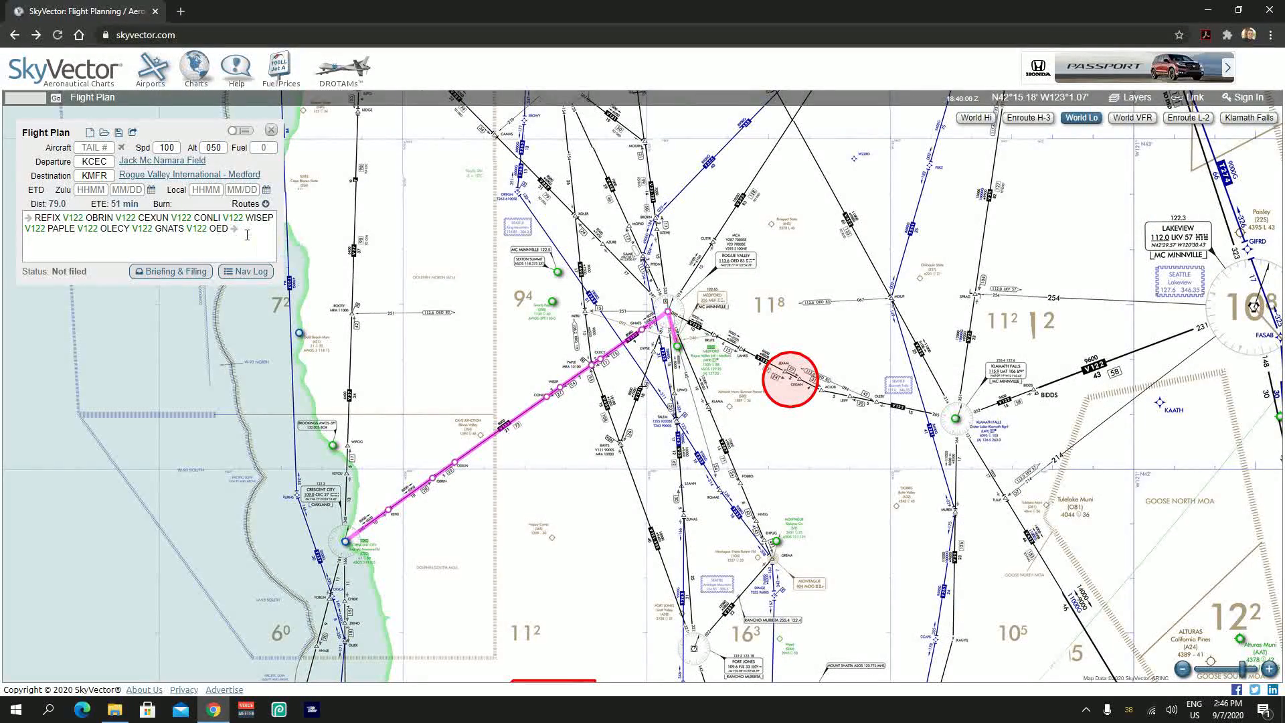
left_click_drag(246, 235, 30, 218)
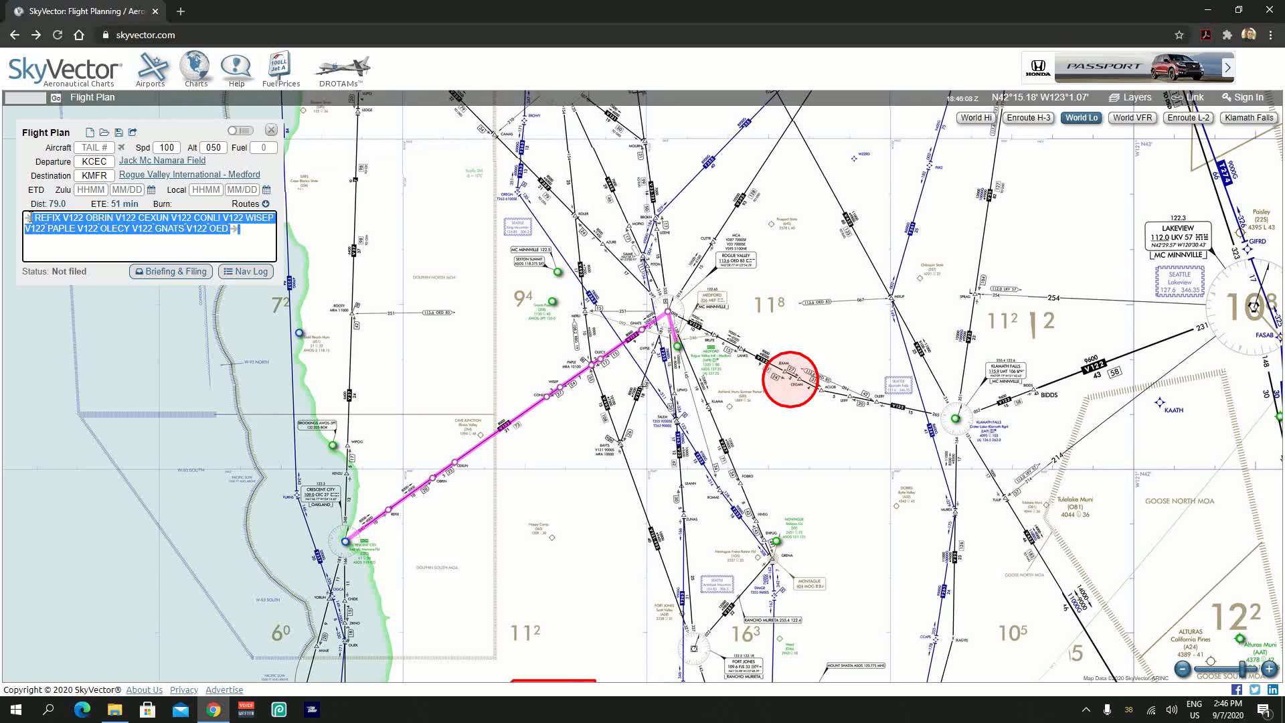
key("BackSpace")
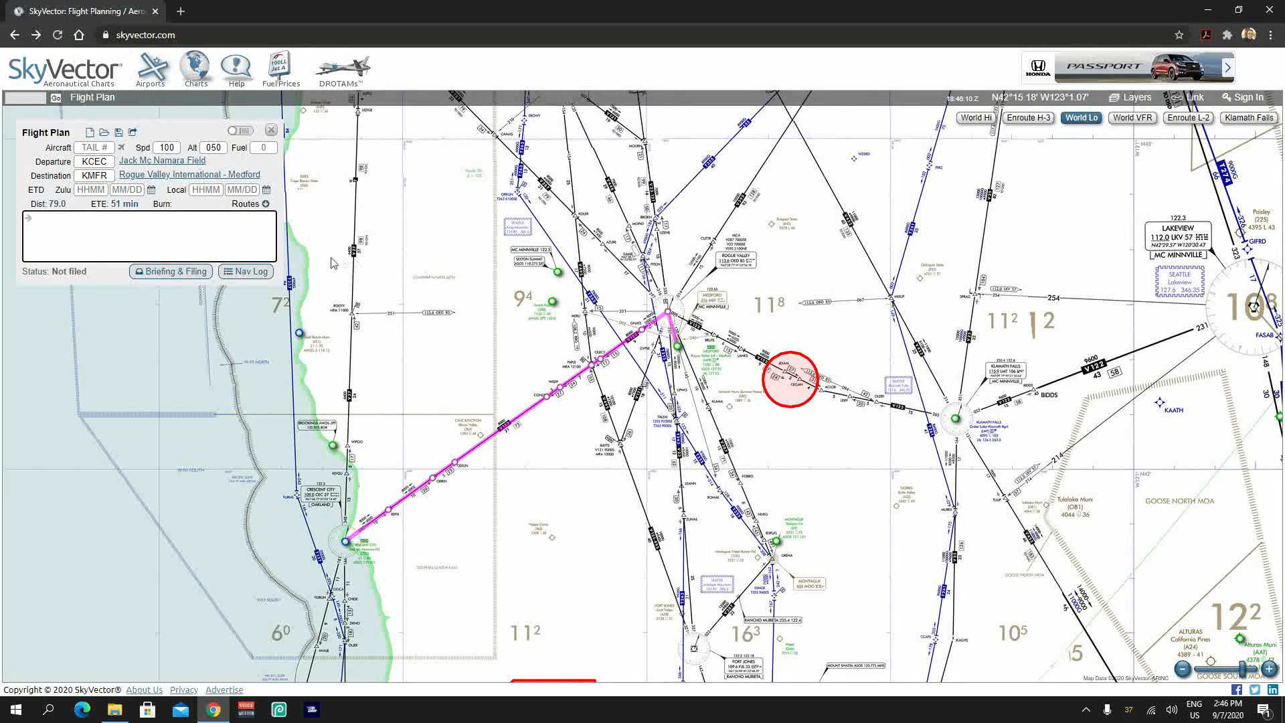
Step: Set the flight plan's departure to KBOS and its destination to KJFK
left_click(109, 163)
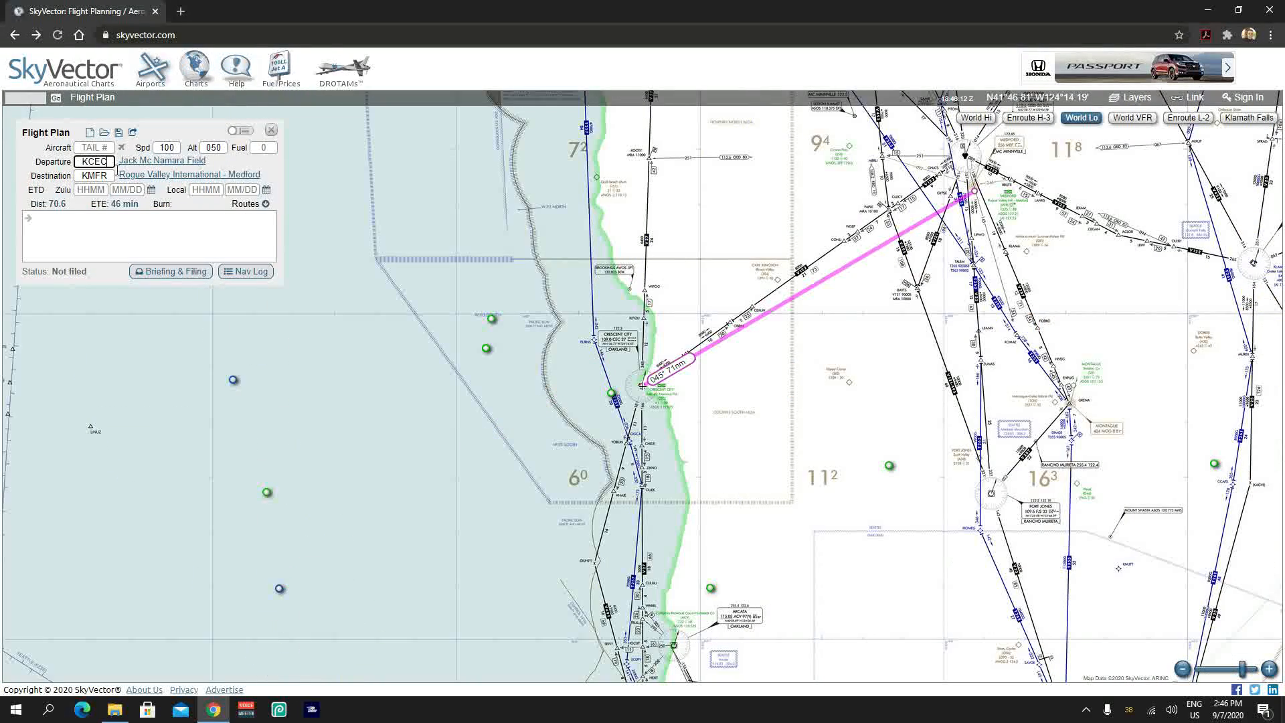
key("BackSpace")
type("B")
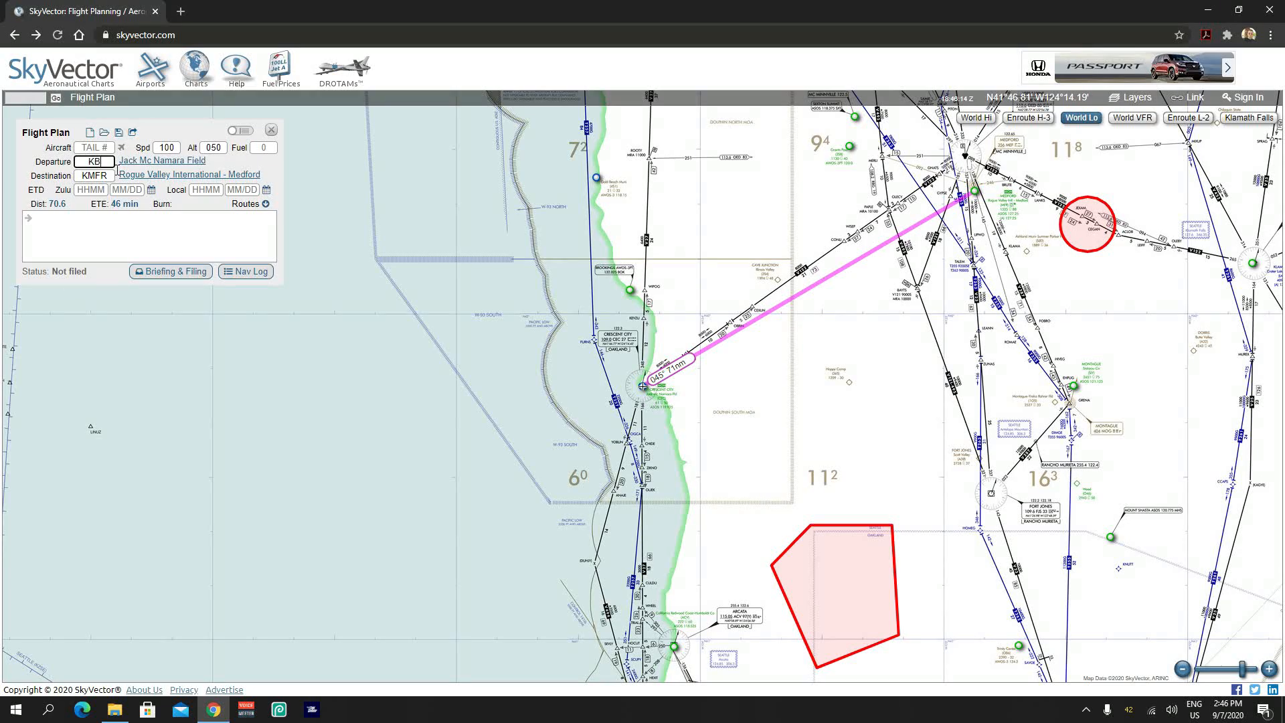
type("OS")
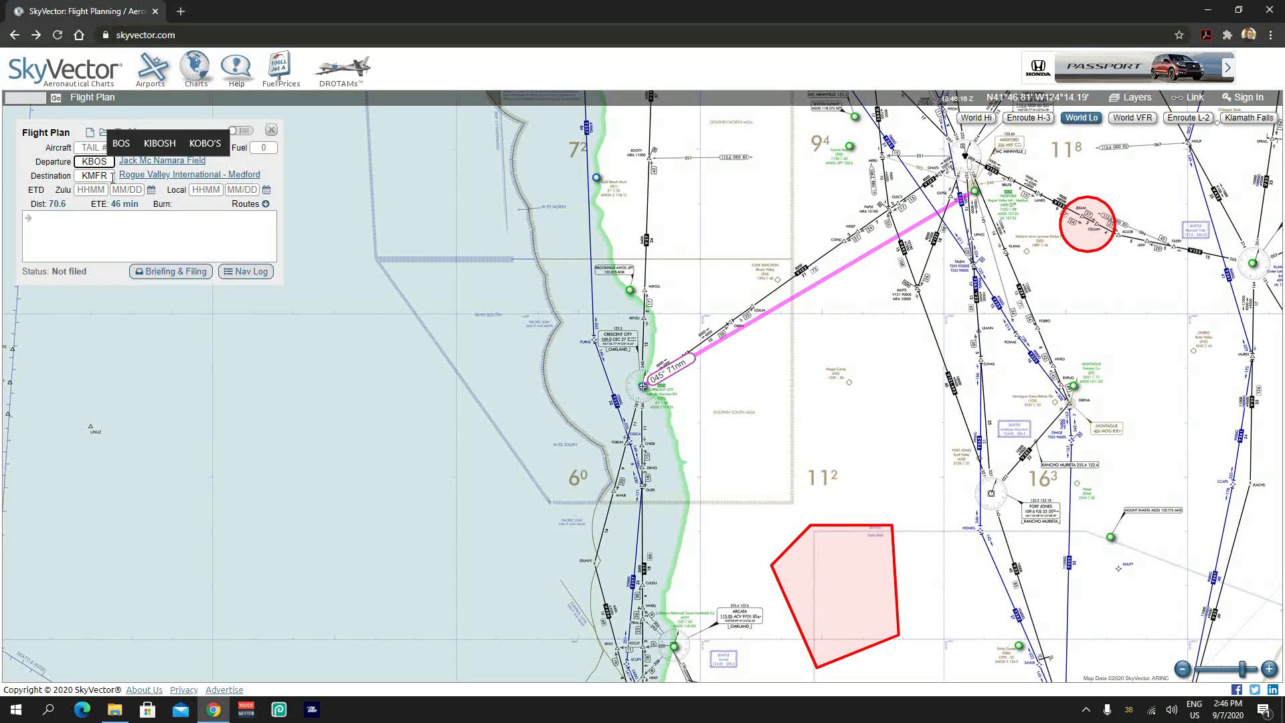
left_click(112, 177)
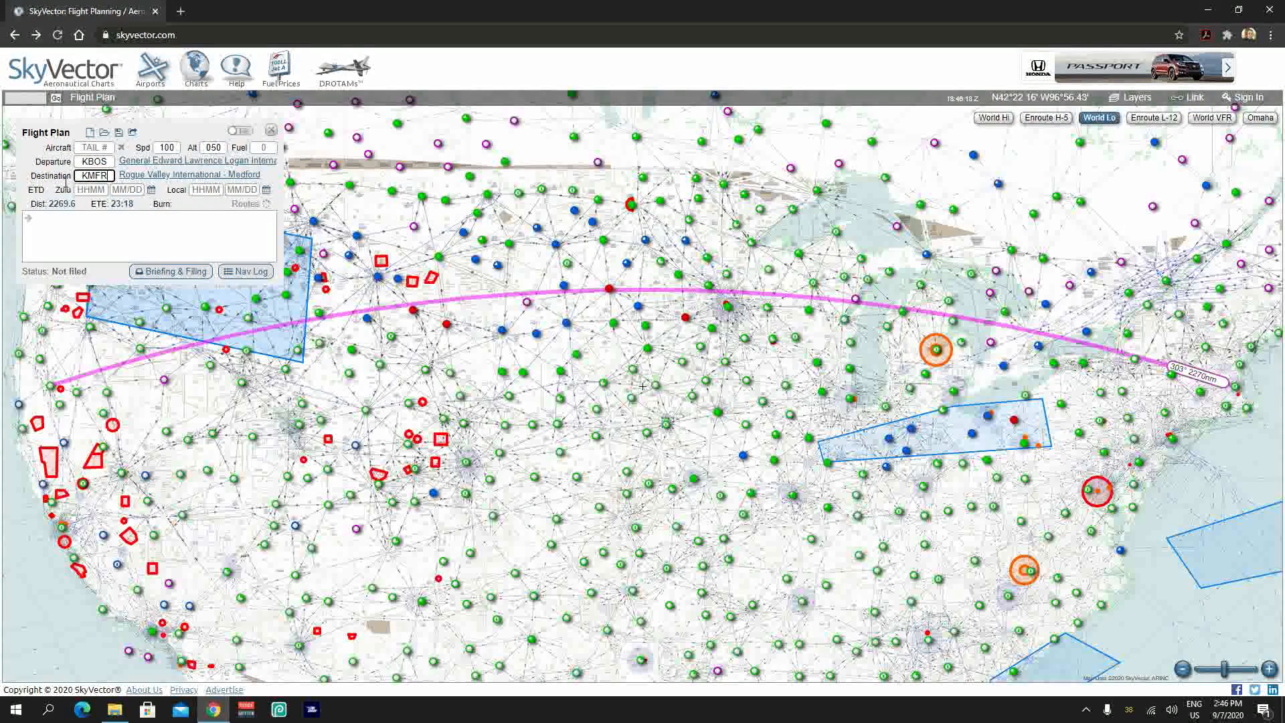
type("KJFK")
key("ctrl+a")
type("K")
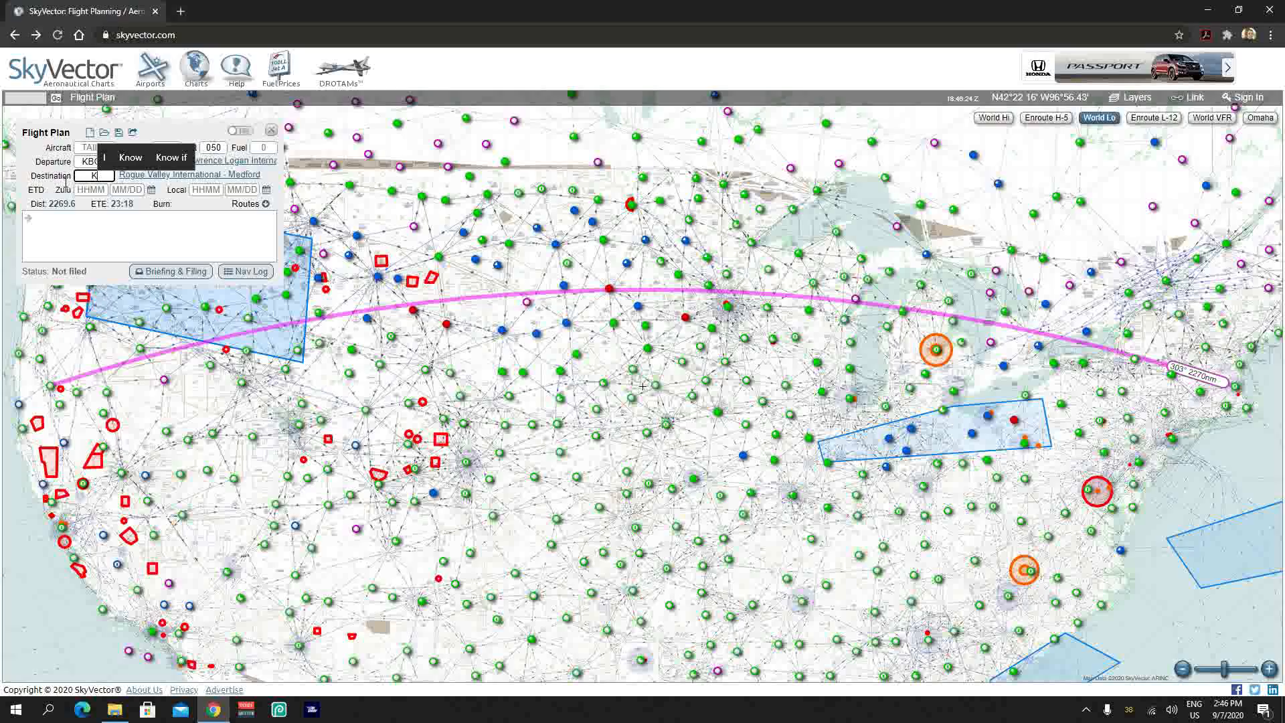
type("JFK")
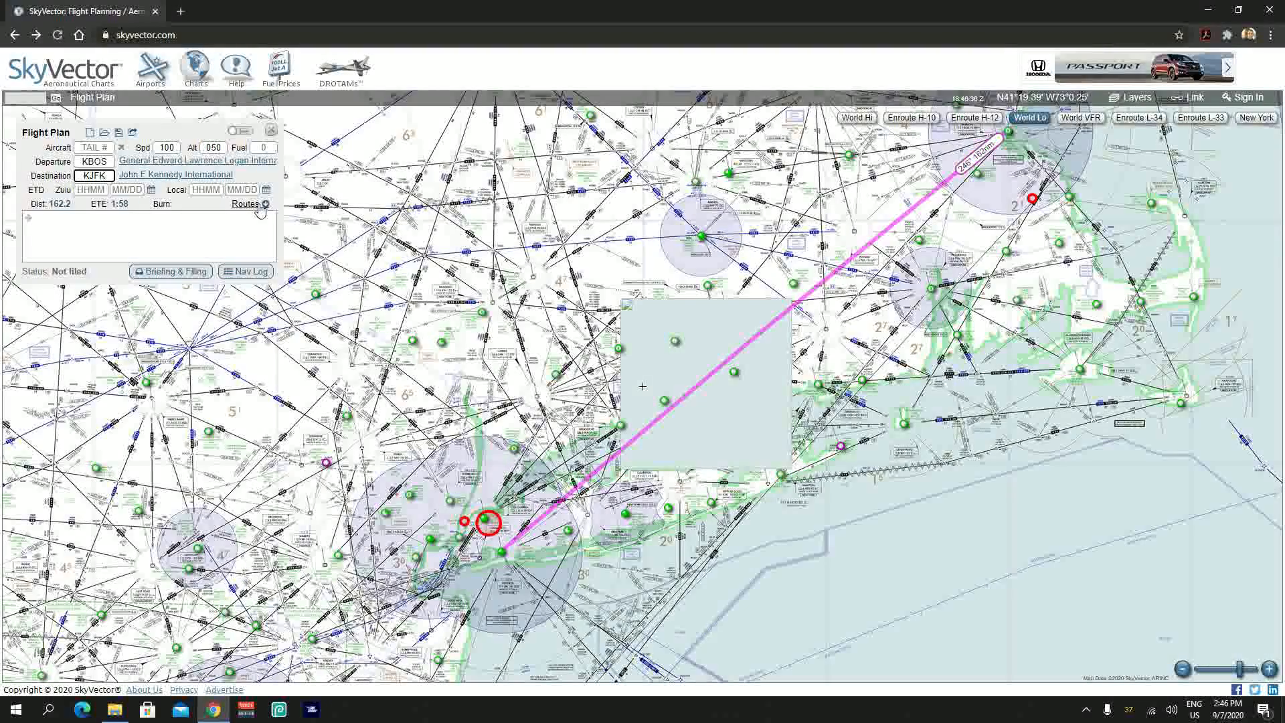
Step: Load the most efficient suggested route, MILIS V16 ORW V475 WRENN, and replace it with the suggested route SSOXS LUCOS SEY SEY HTO V46 DPK
left_click(258, 204)
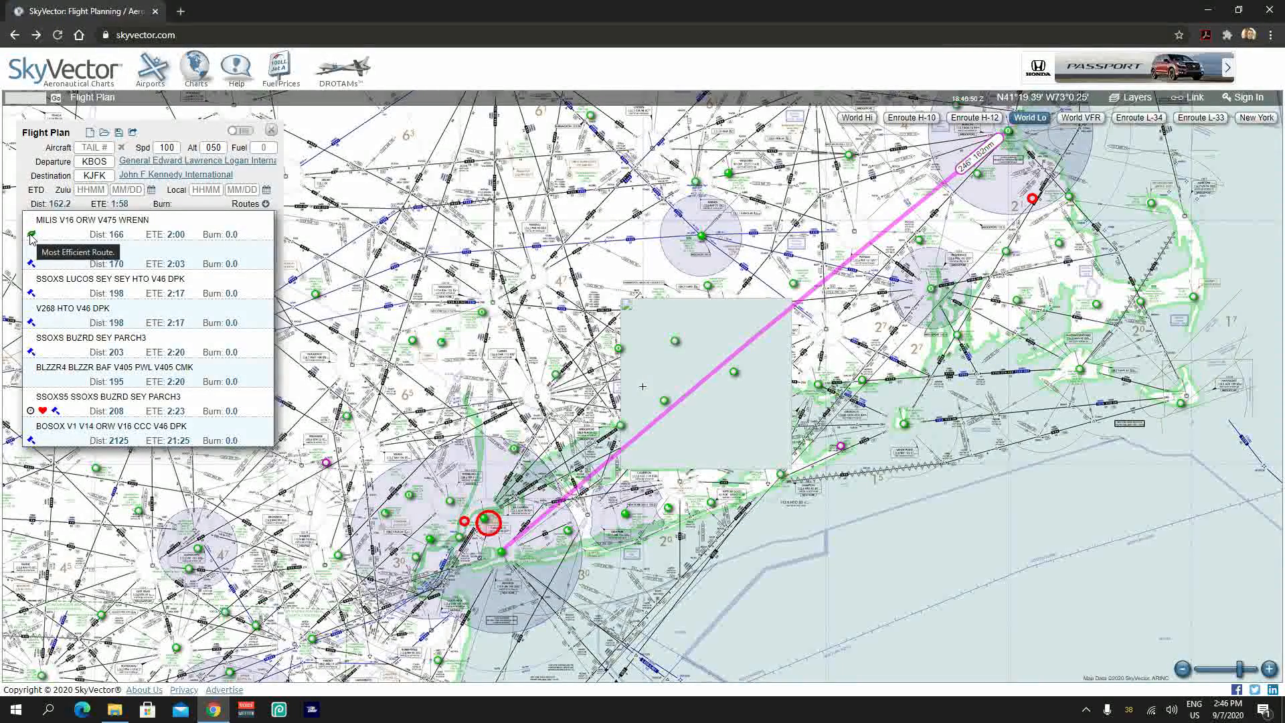
left_click(34, 236)
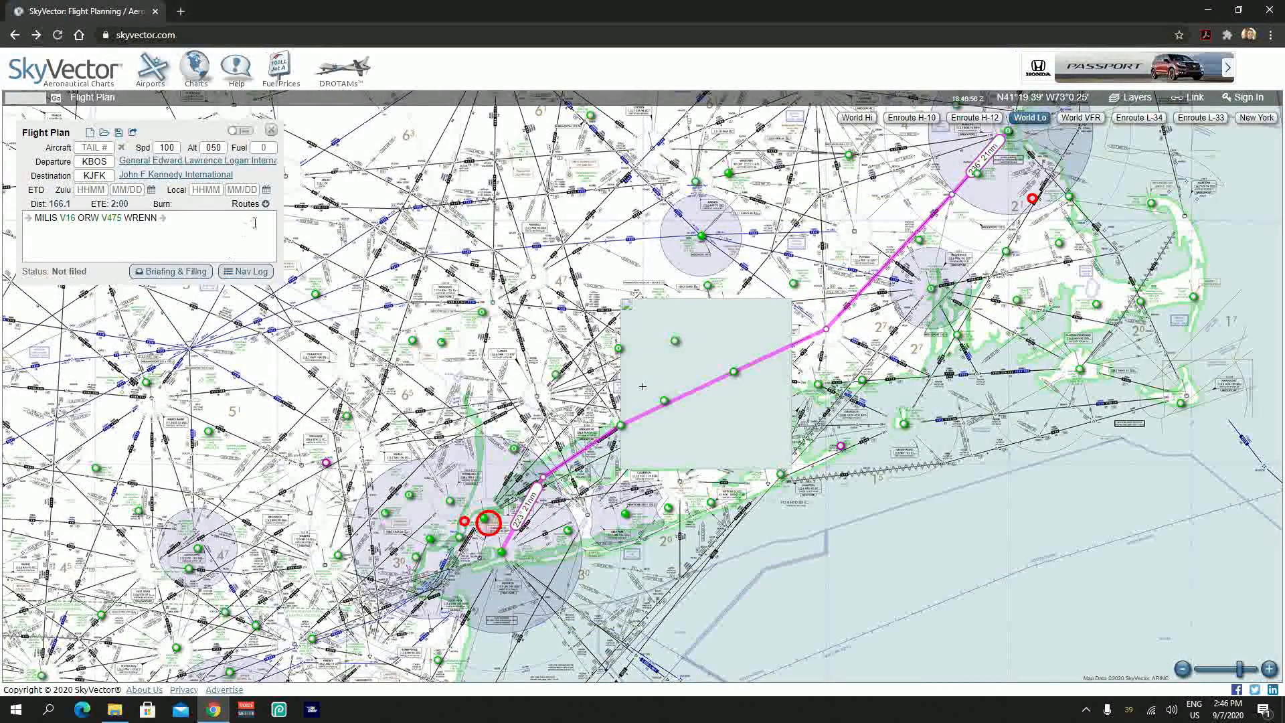
left_click(265, 204)
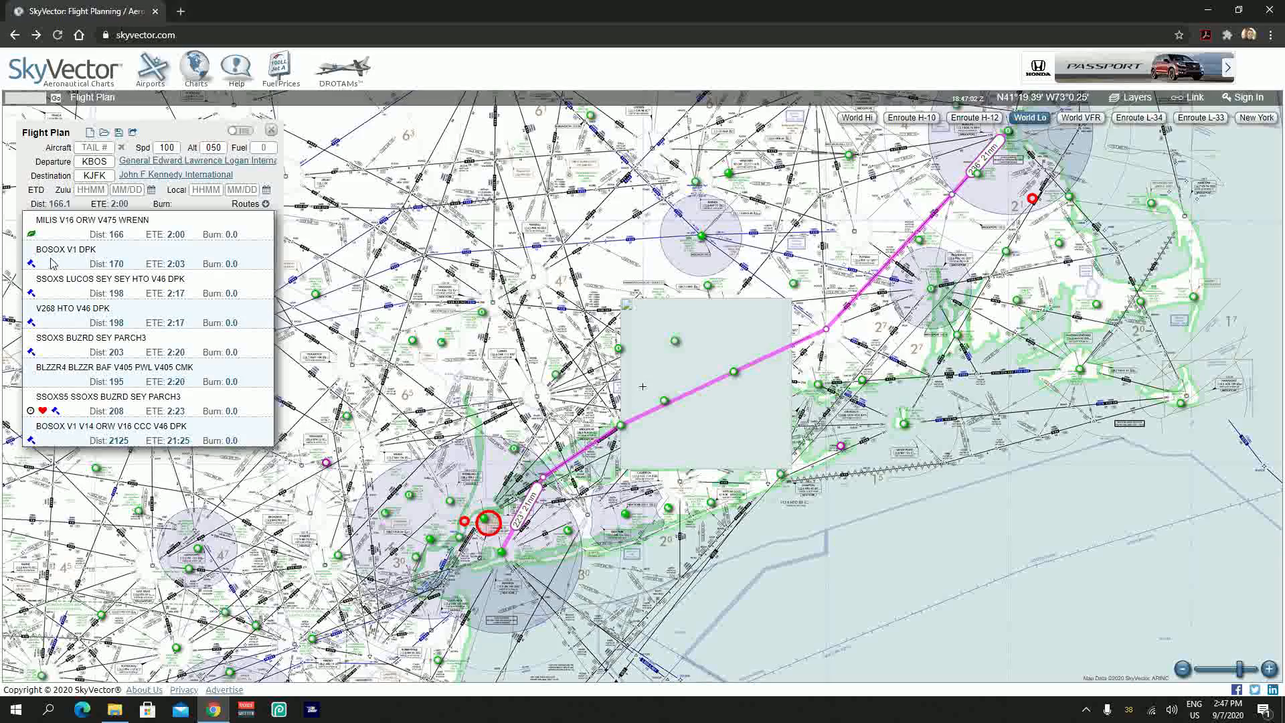
left_click(58, 289)
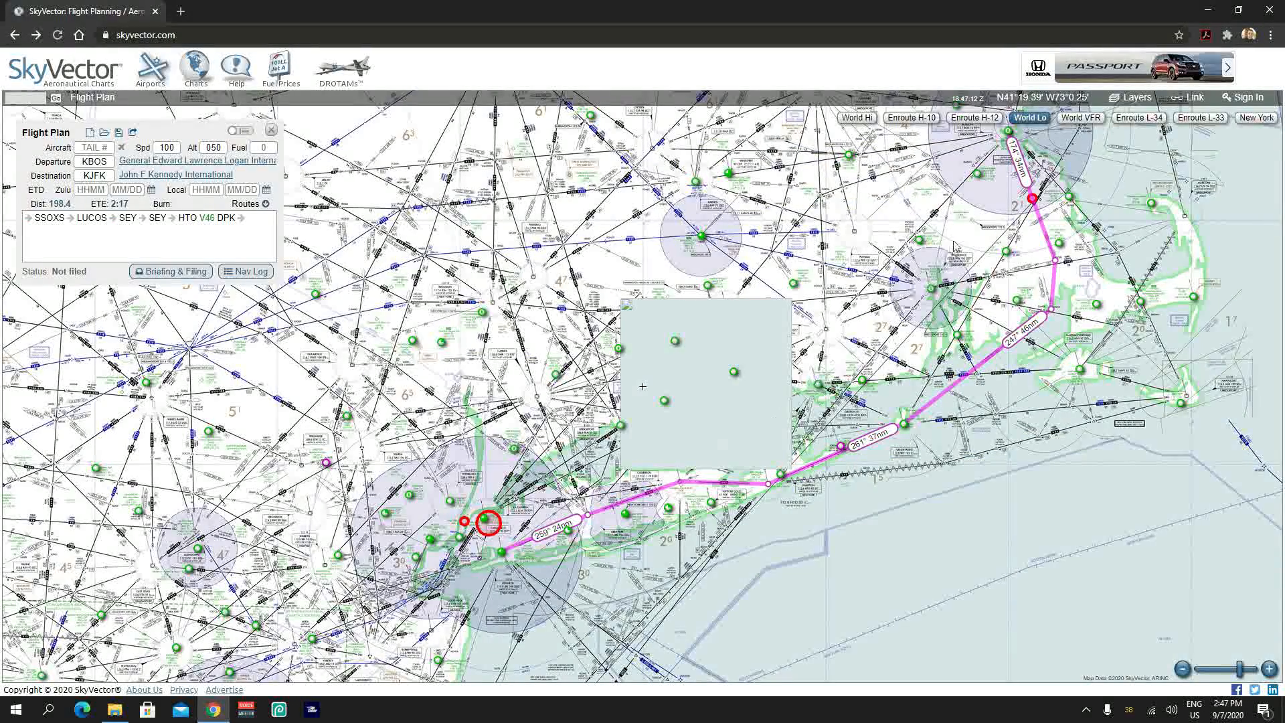
left_click_drag(883, 529, 756, 461)
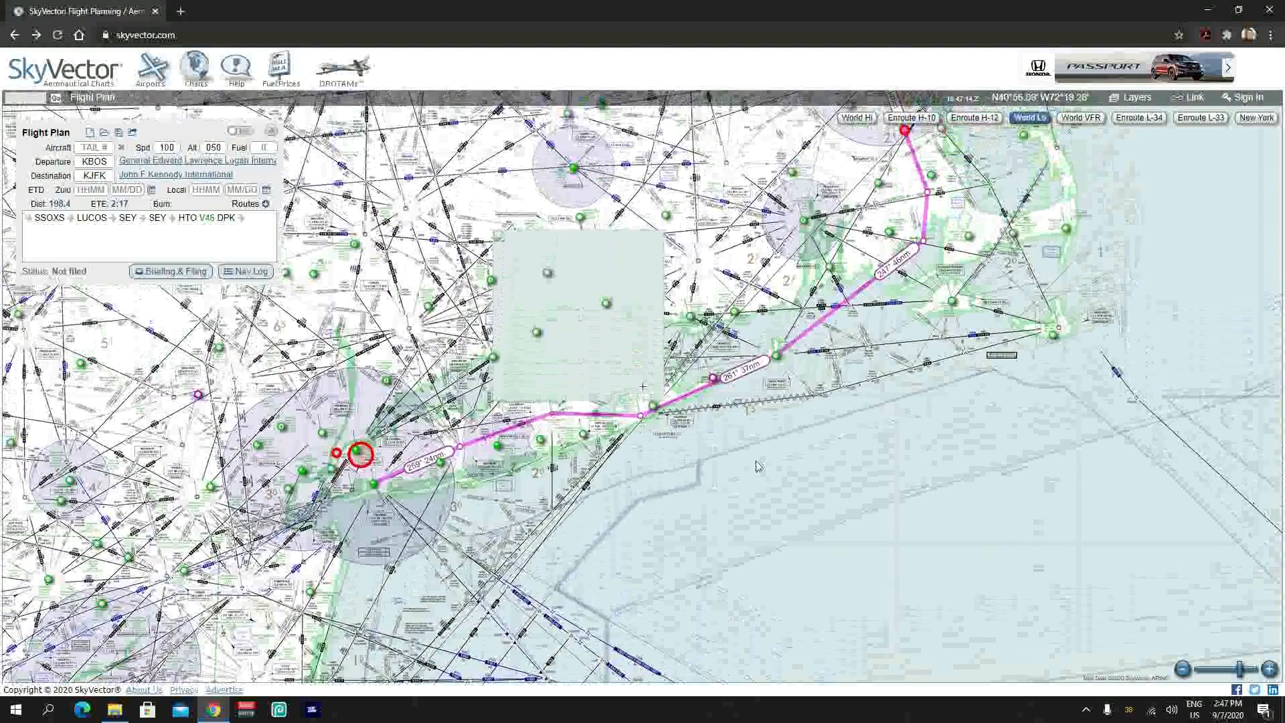
scroll(756, 461, "down", 1)
mouse_move(842, 199)
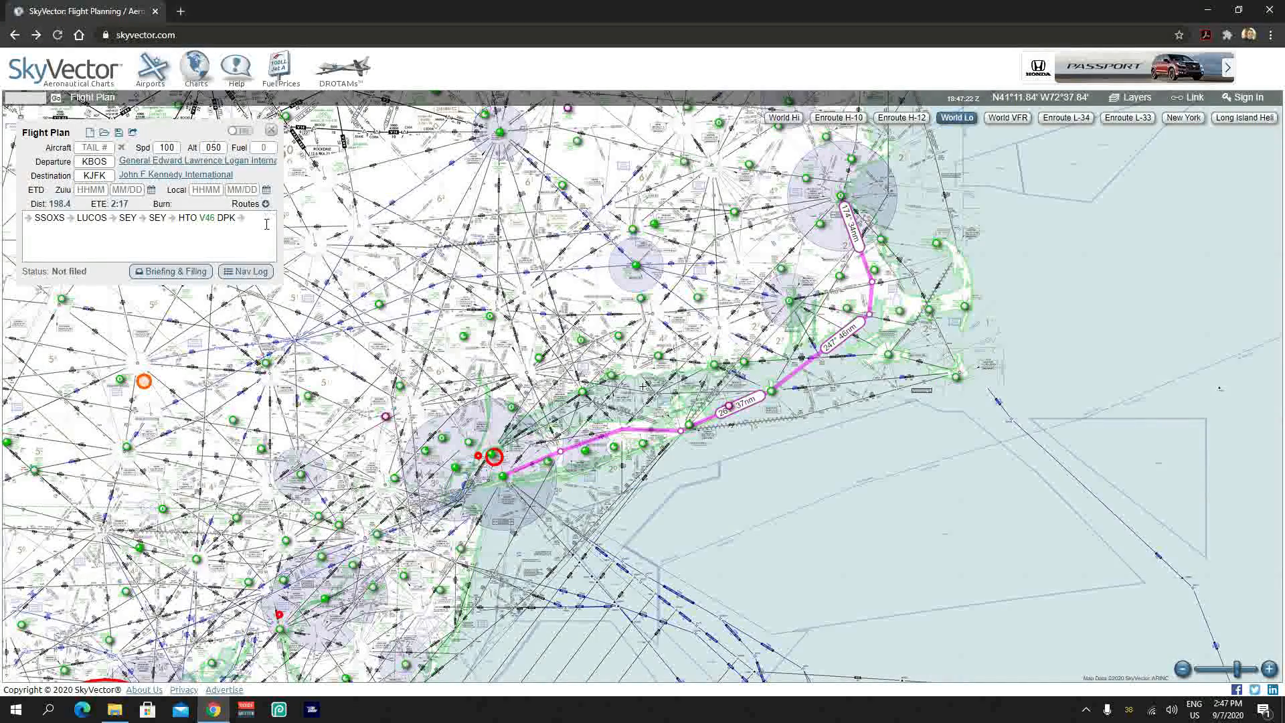
Step: Highlight the route's waypoints in the flight plan and examine the Boston to New York leg among the surrounding East Coast airways
left_click_drag(265, 221, 27, 221)
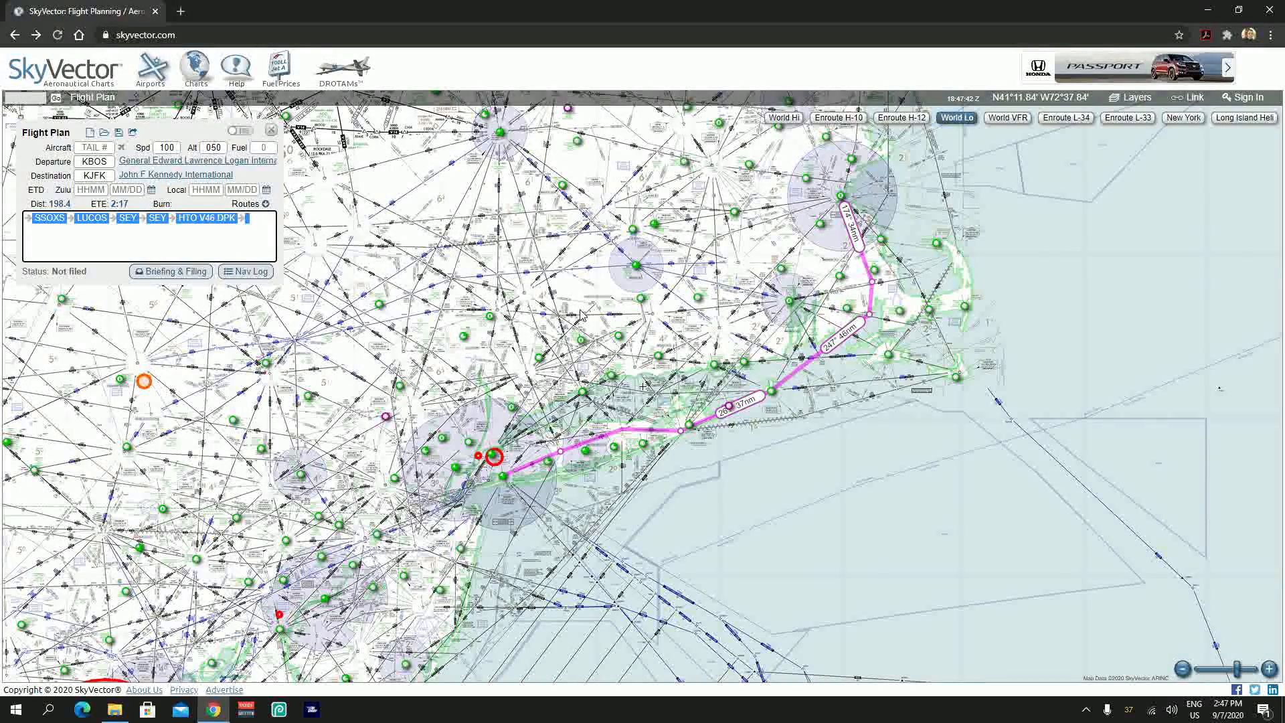
scroll(596, 327, "down", 1)
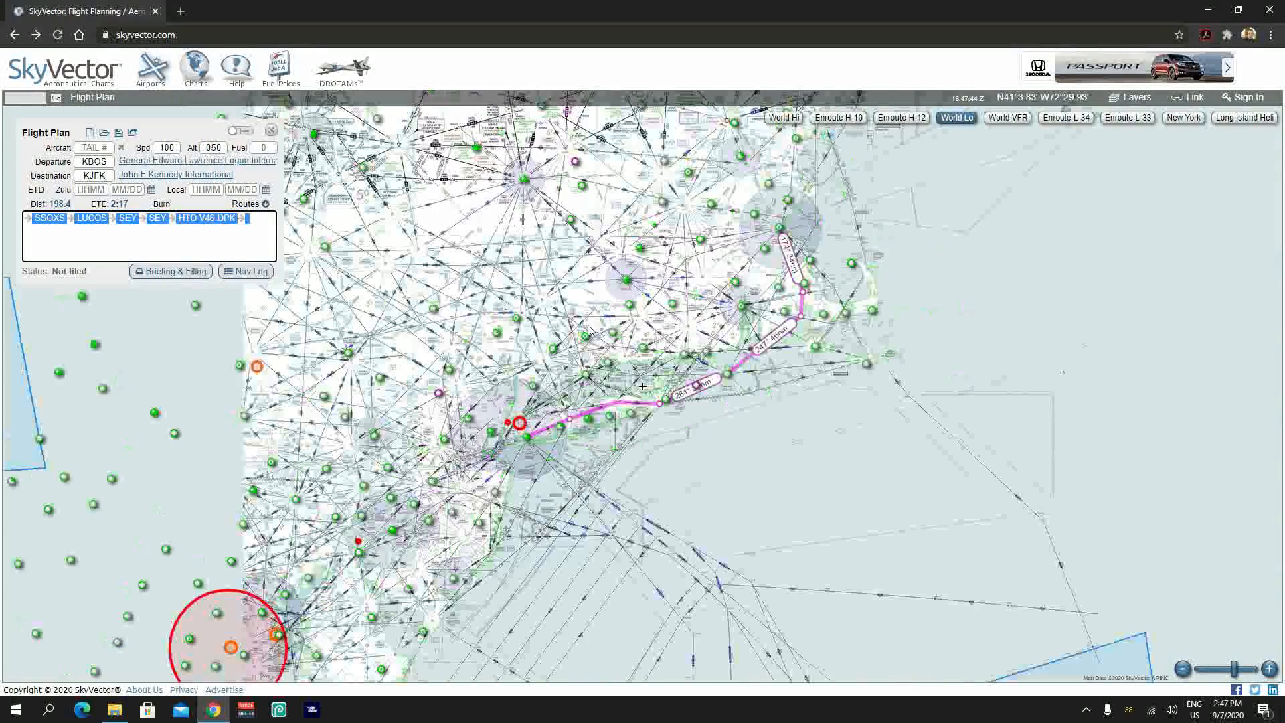
left_click_drag(397, 318, 619, 400)
scroll(619, 400, "down", 1)
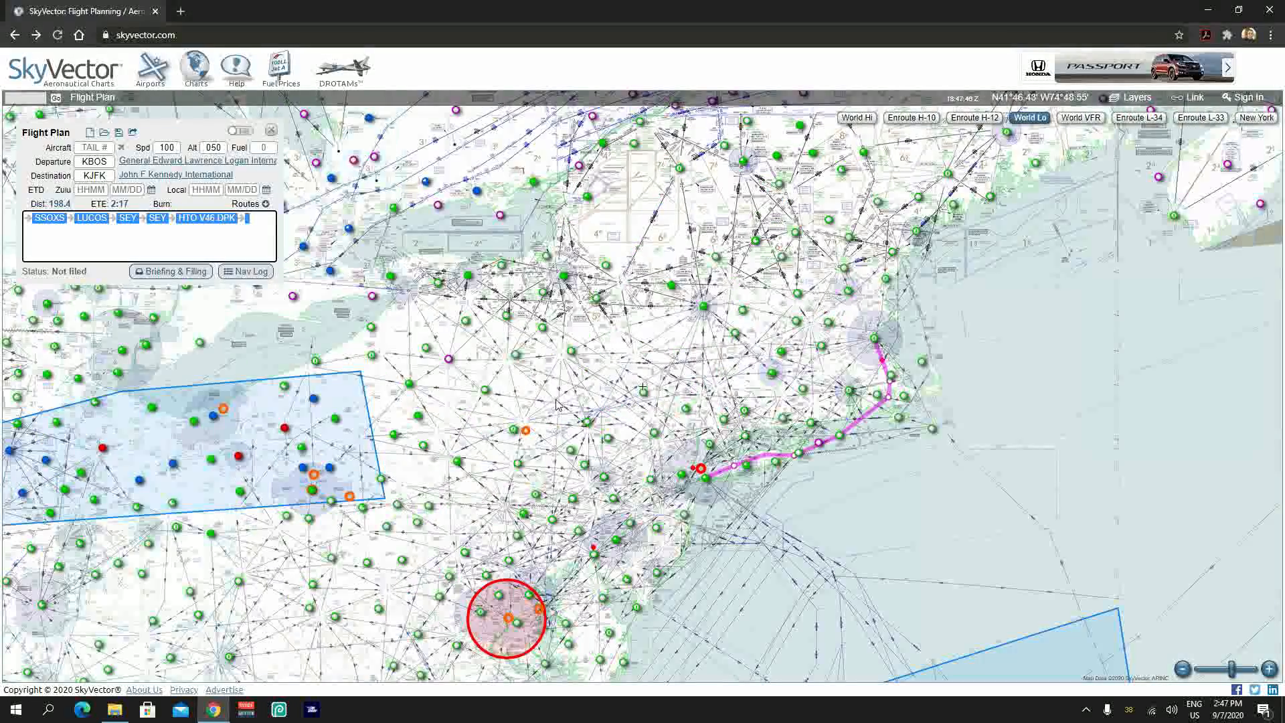
left_click_drag(713, 416, 678, 348)
scroll(864, 431, "up", 1)
scroll(669, 392, "up", 1)
left_click_drag(617, 398, 588, 309)
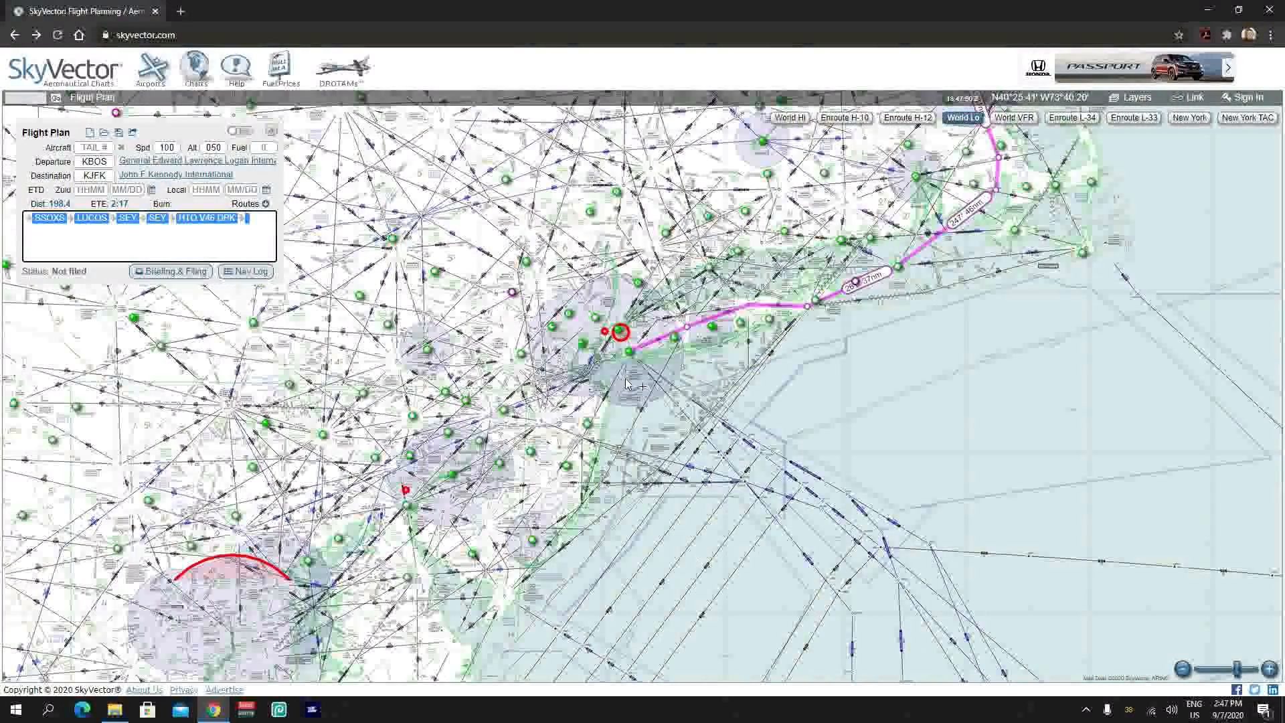
Step: Show the location information for KJFK and view its HAPIE SIX, CONT.1 departure chart
left_click(619, 332)
scroll(546, 367, "up", 1)
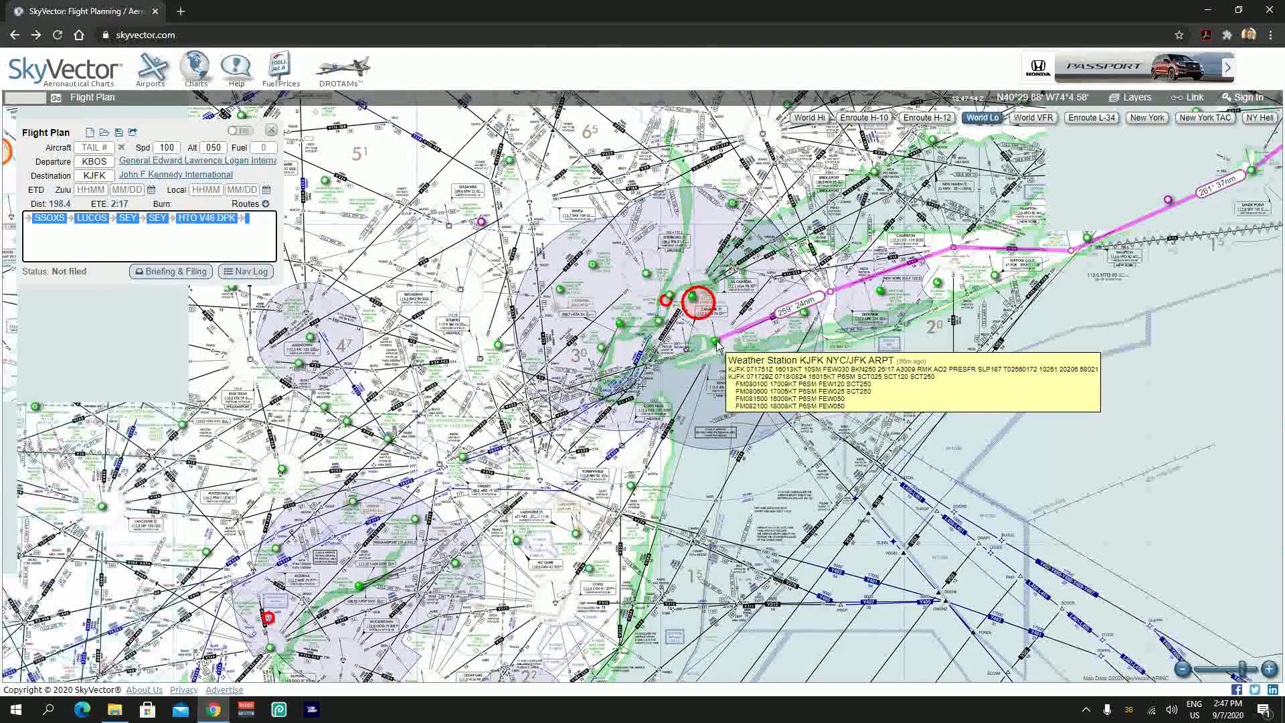
left_click(717, 345)
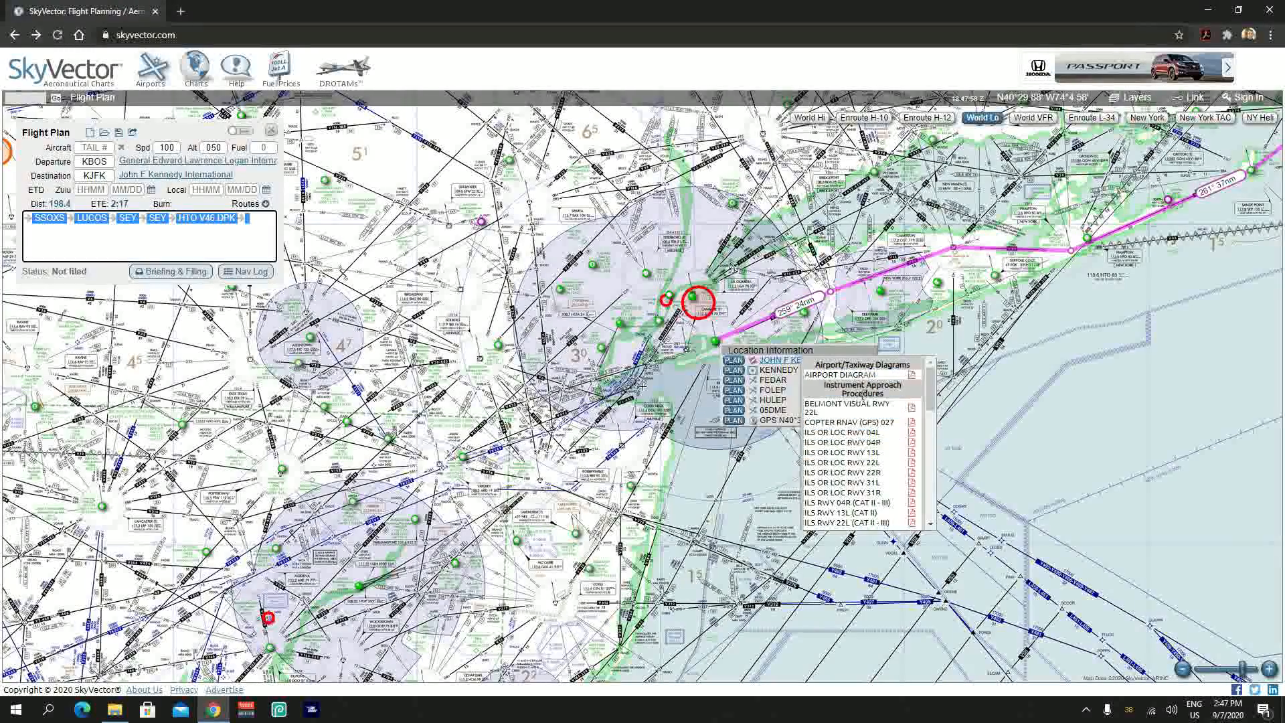
scroll(864, 459, "down", 3)
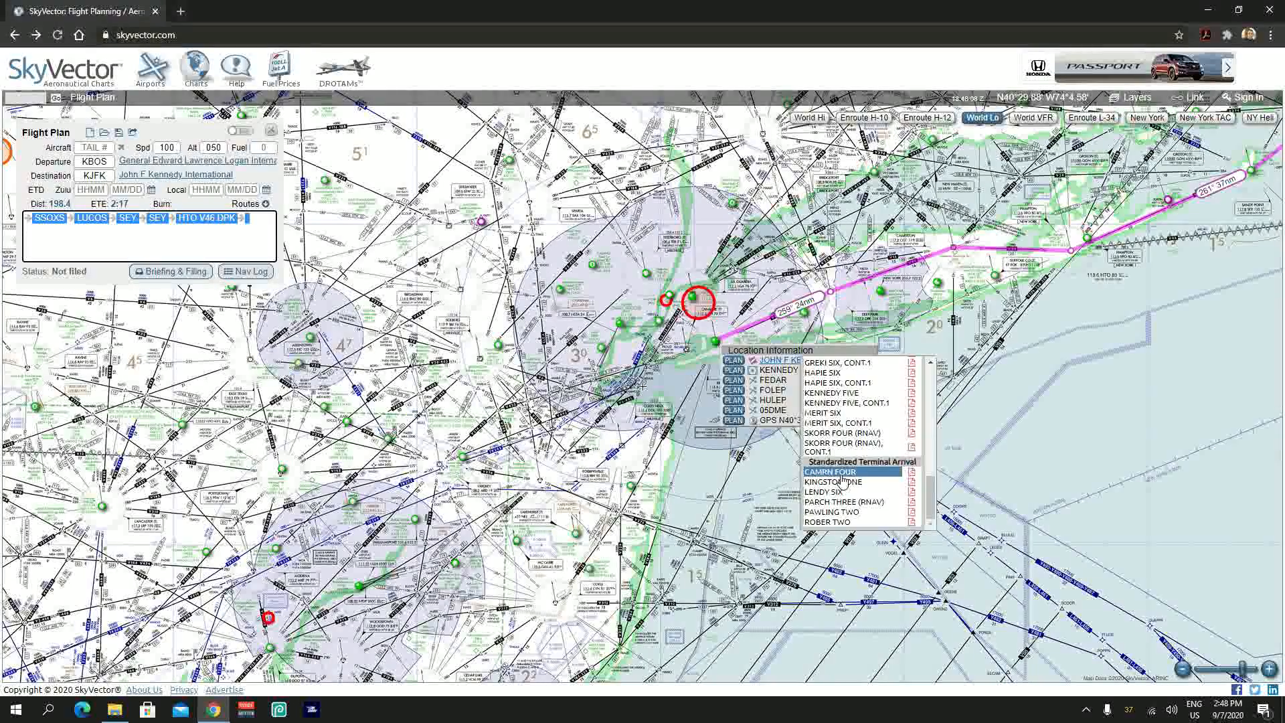
left_click(835, 384)
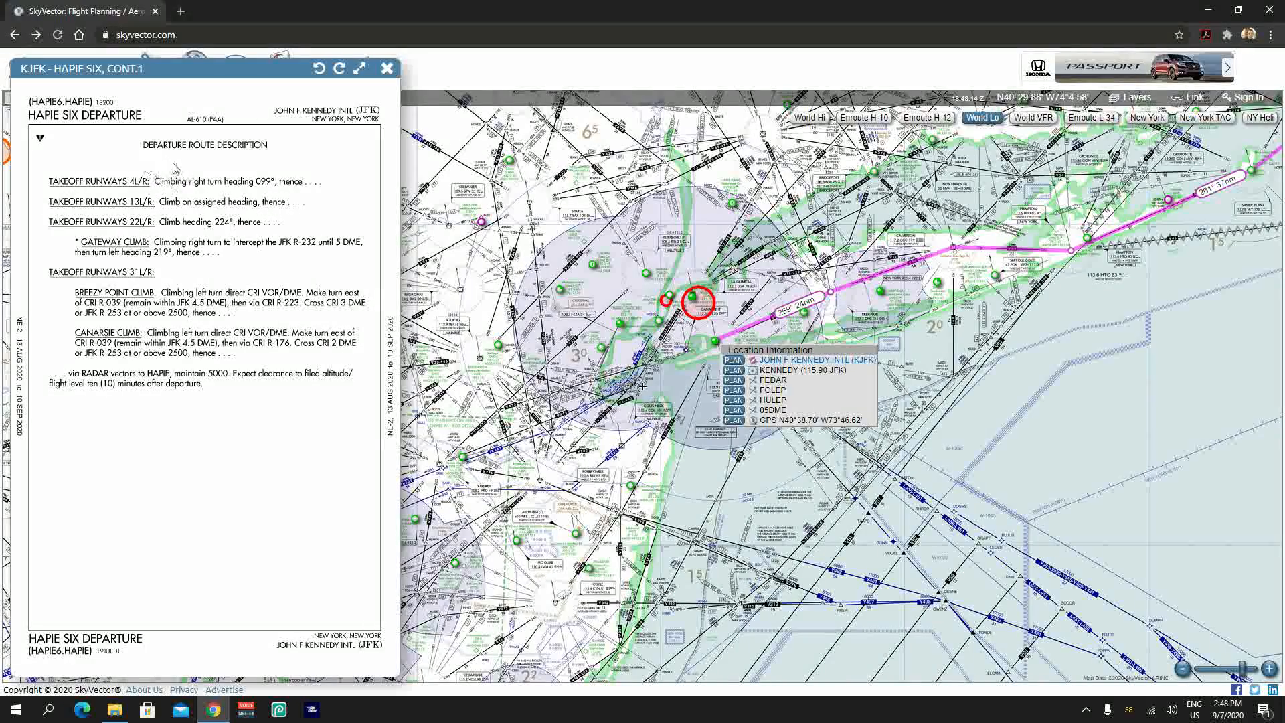
left_click(387, 68)
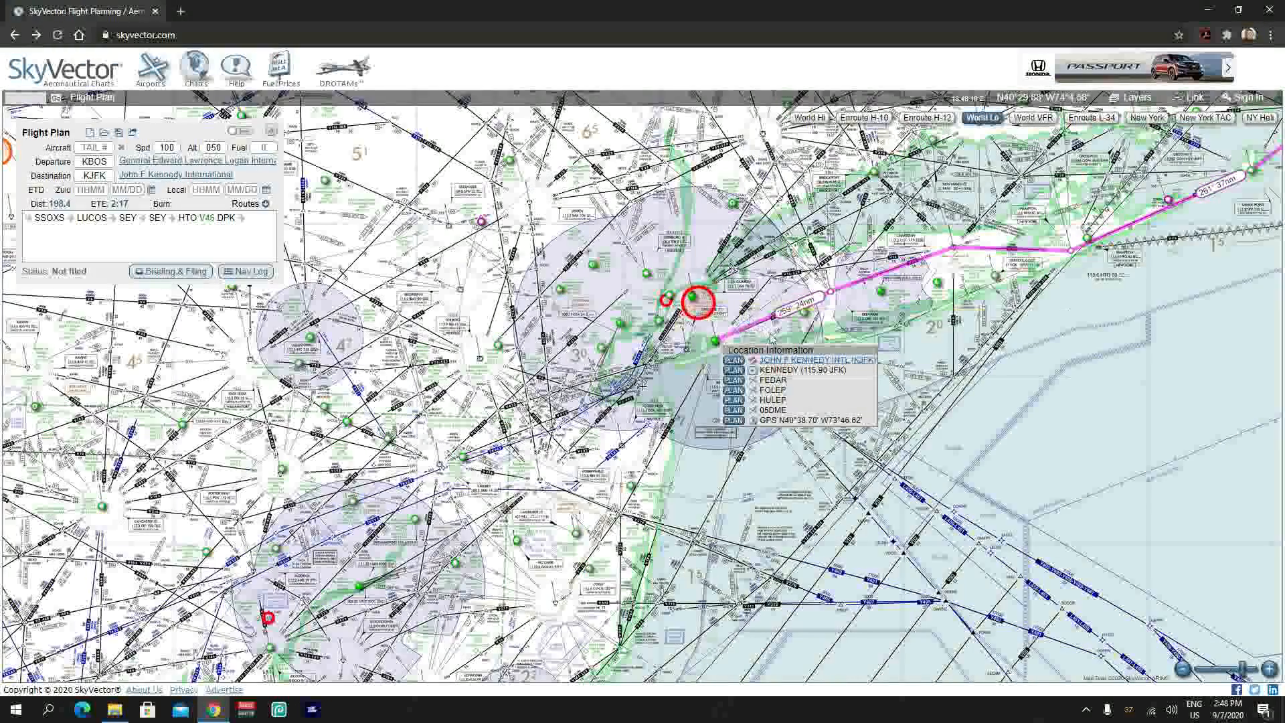
Step: View the ILS OR LOC RWY 04L approach chart for KJFK and close it
mouse_move(795, 370)
left_click(844, 432)
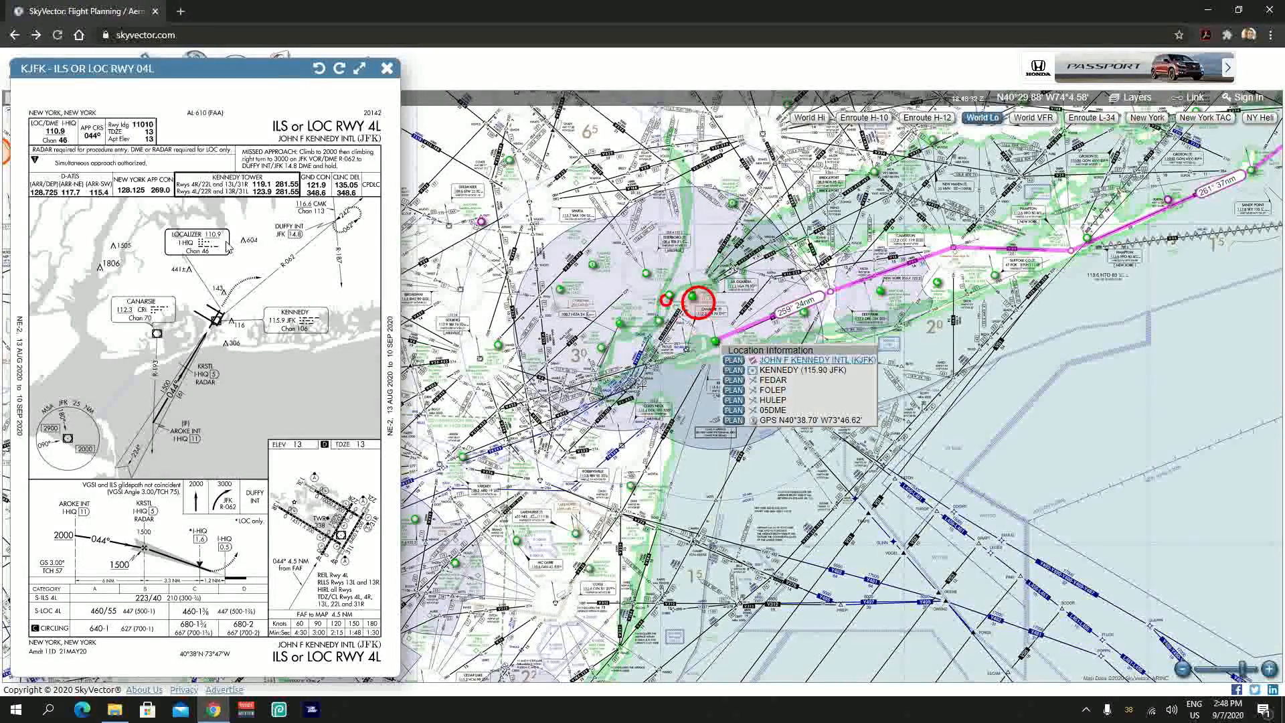
left_click(386, 69)
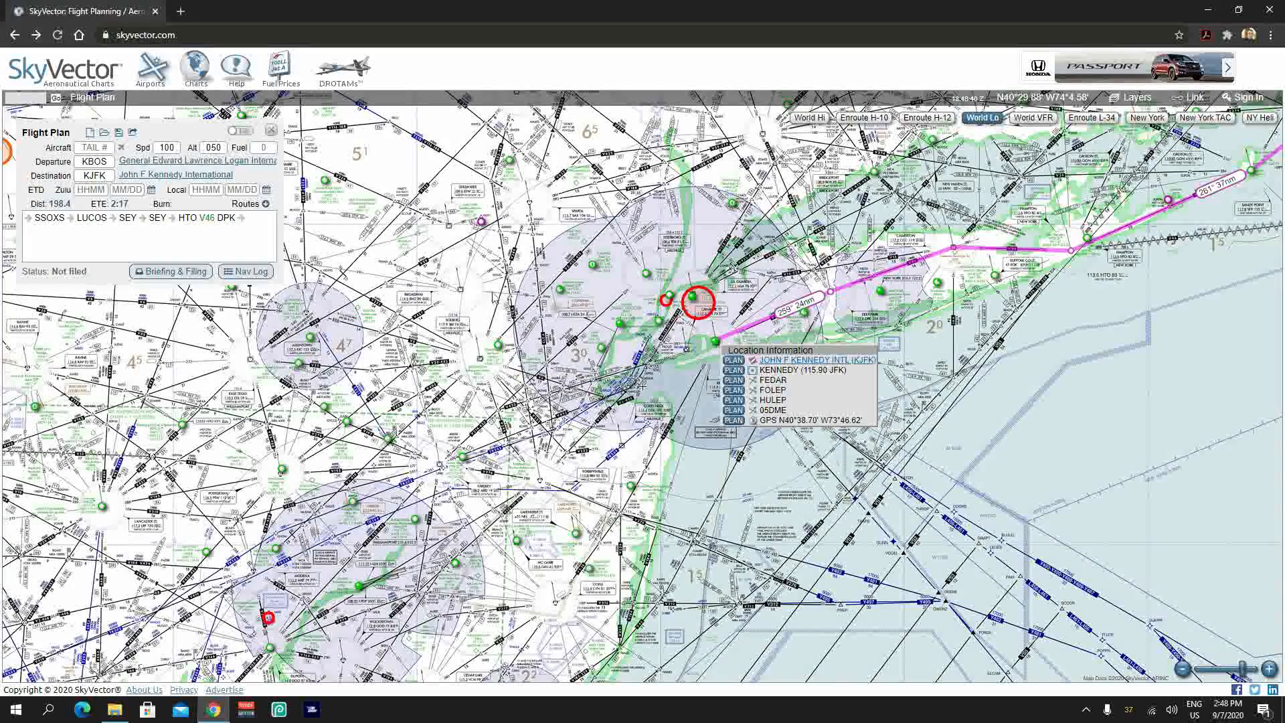
Step: Change the flight plan to a European flight with departure EDLP and destination EDDV
scroll(530, 304, "down", 2)
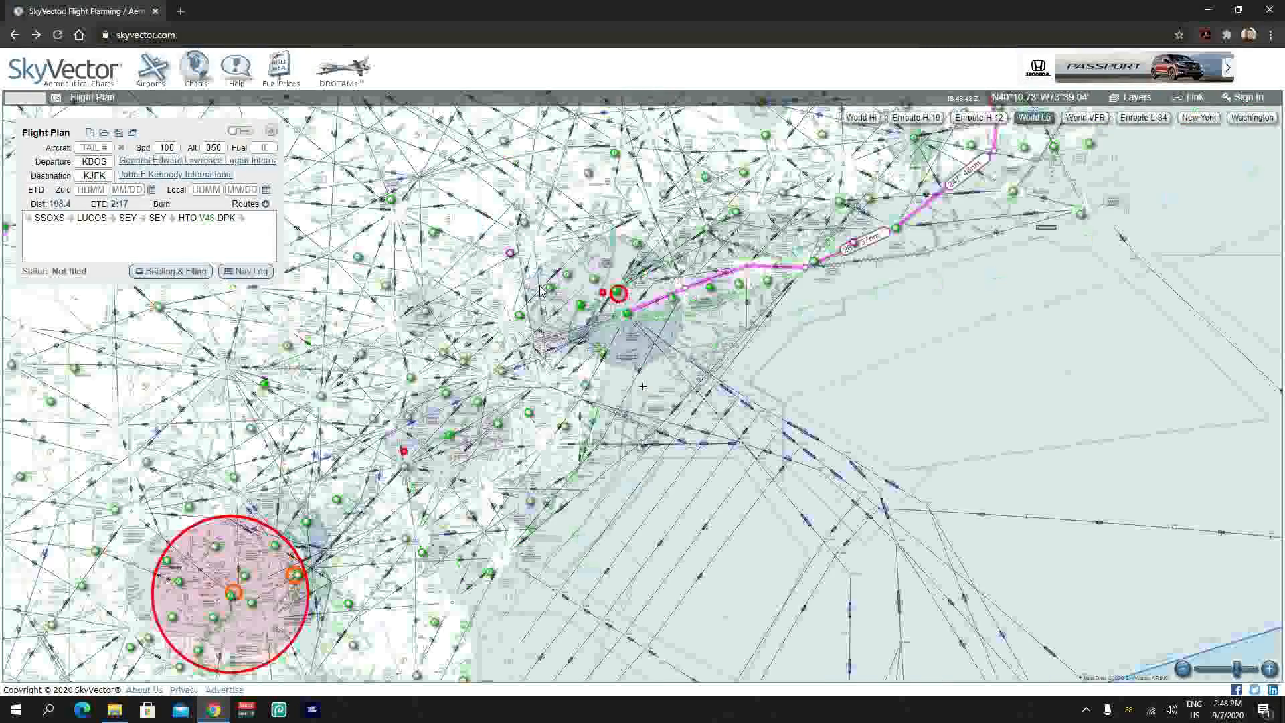
scroll(530, 307, "down", 1)
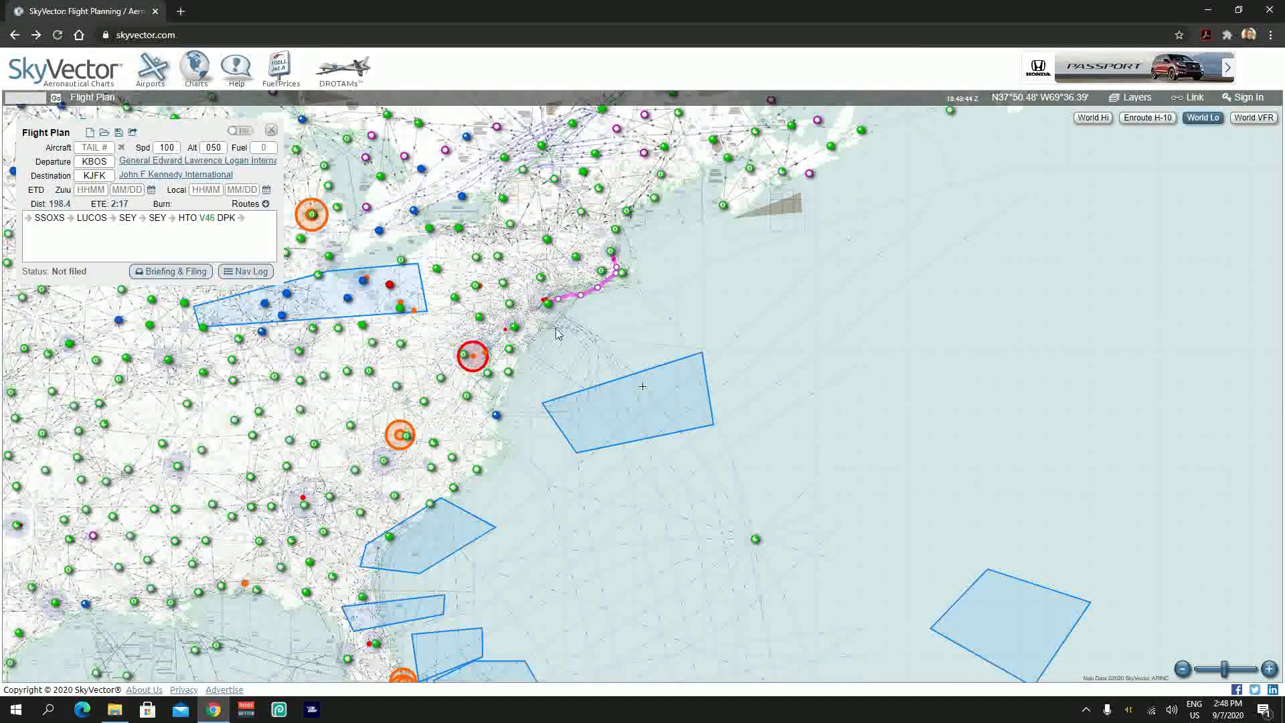
left_click_drag(744, 363, 328, 429)
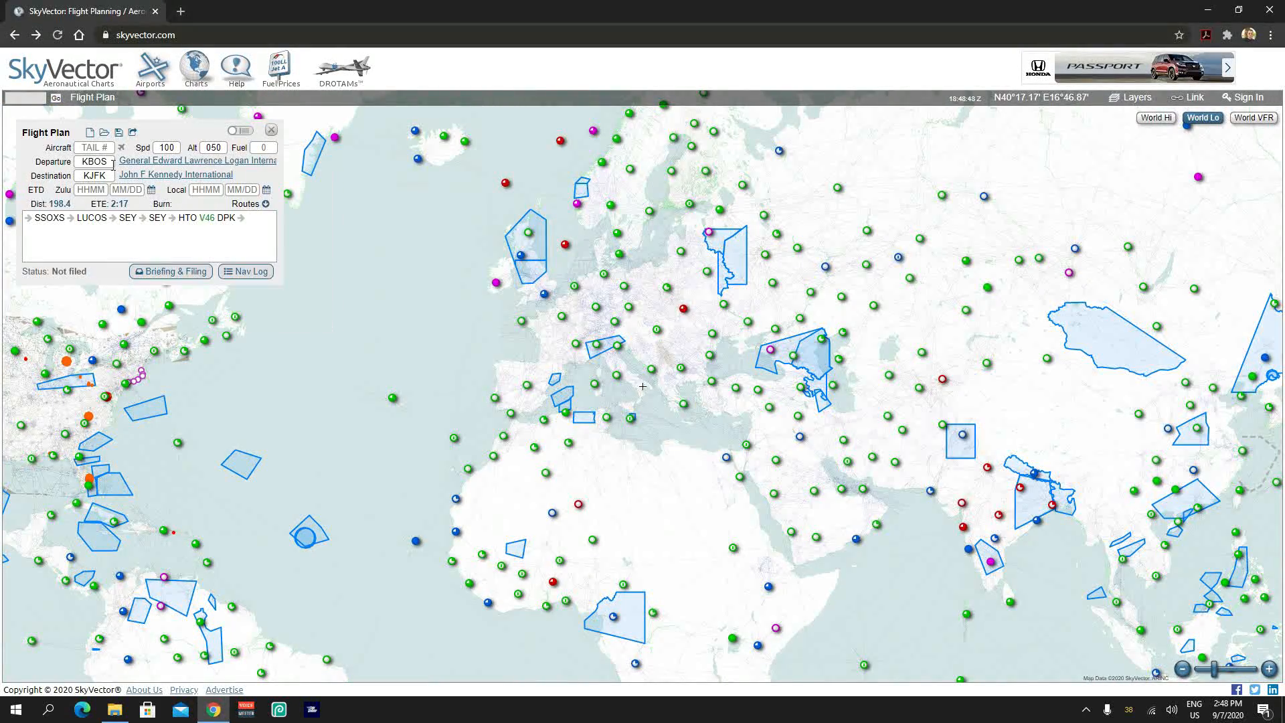
left_click(57, 159)
type("E")
key("BackSpace")
type("EDLP")
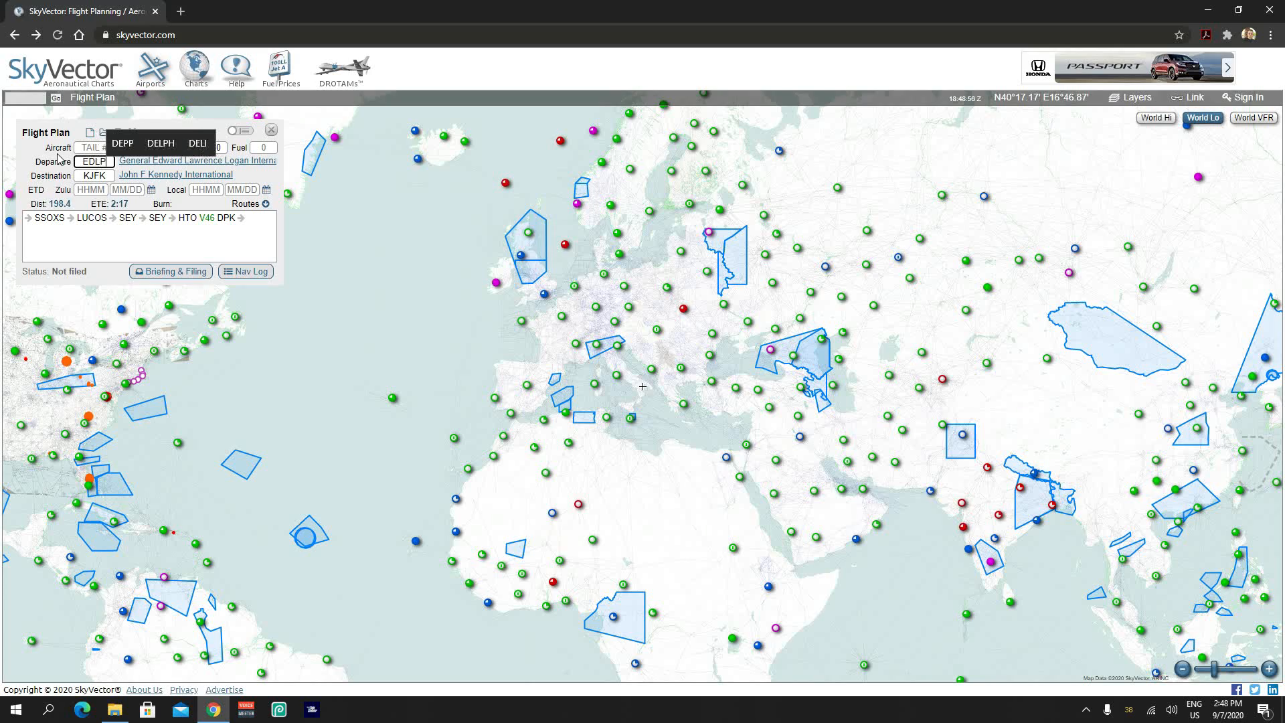
key("Tab")
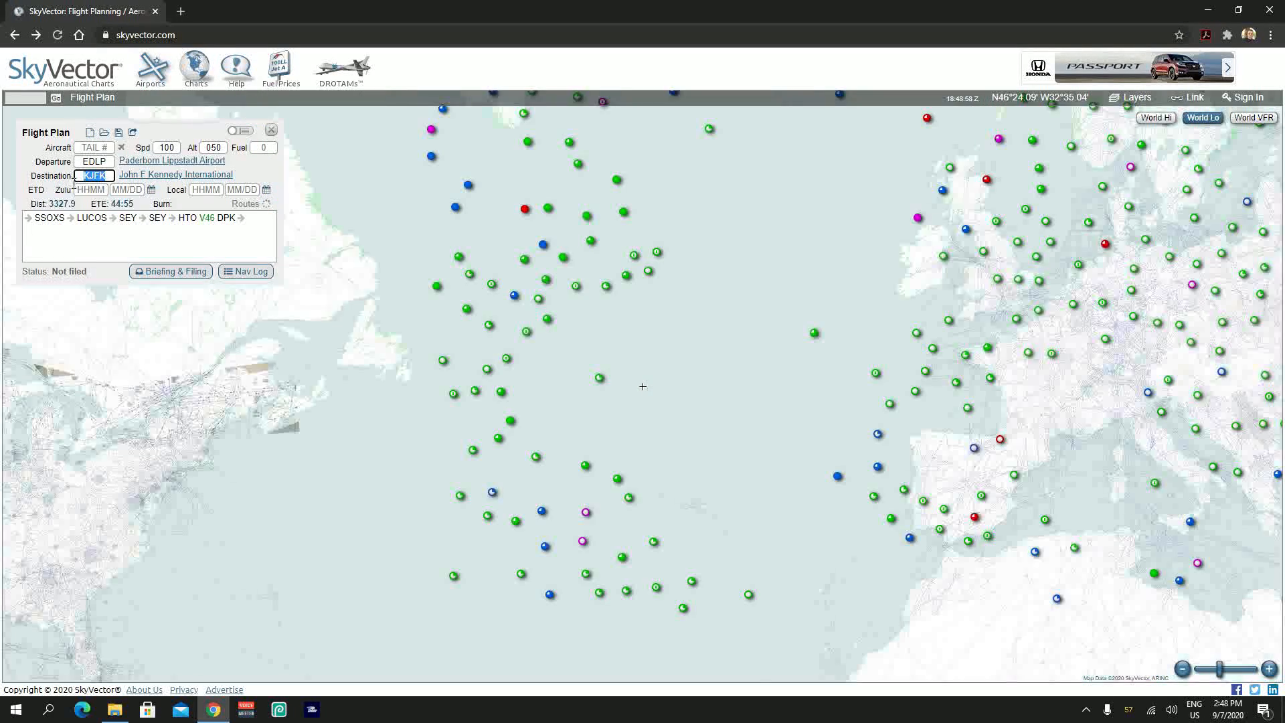
type("EDDV")
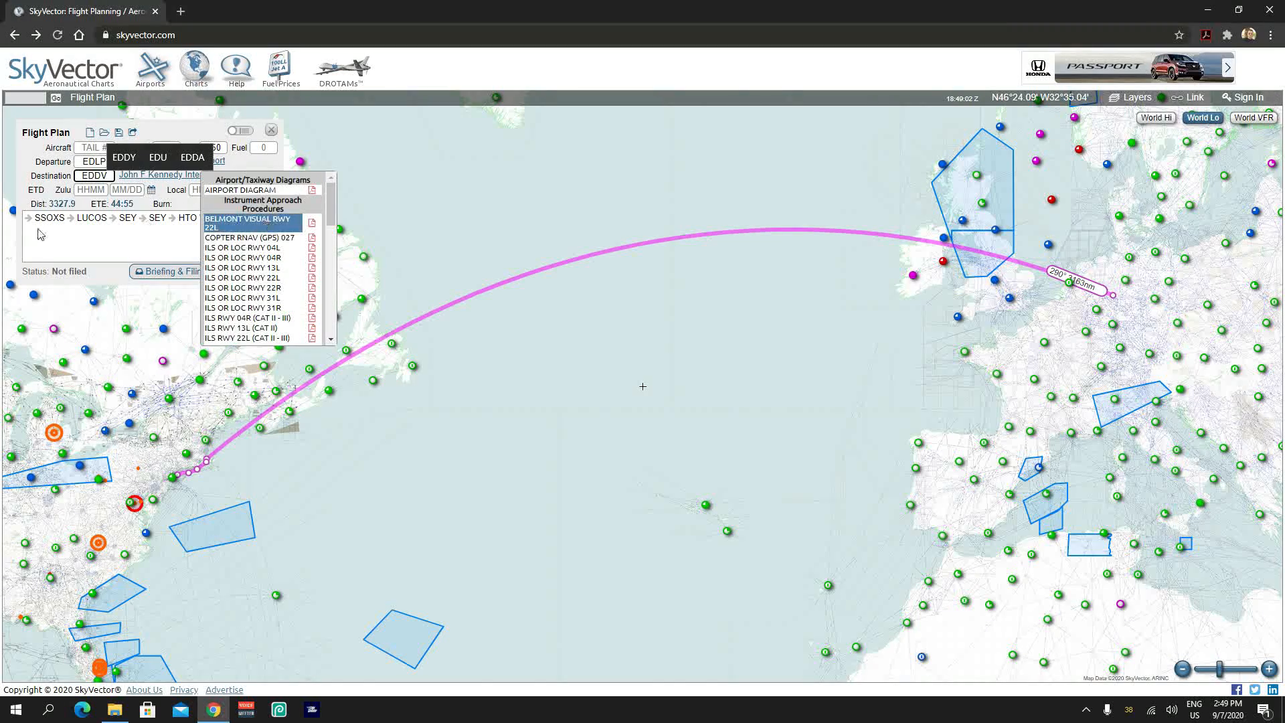
Step: Clear the old SSOXS to DPK waypoints from the Paderborn to Hannover flight plan's route
left_click(106, 238)
left_click_drag(246, 225, 7, 222)
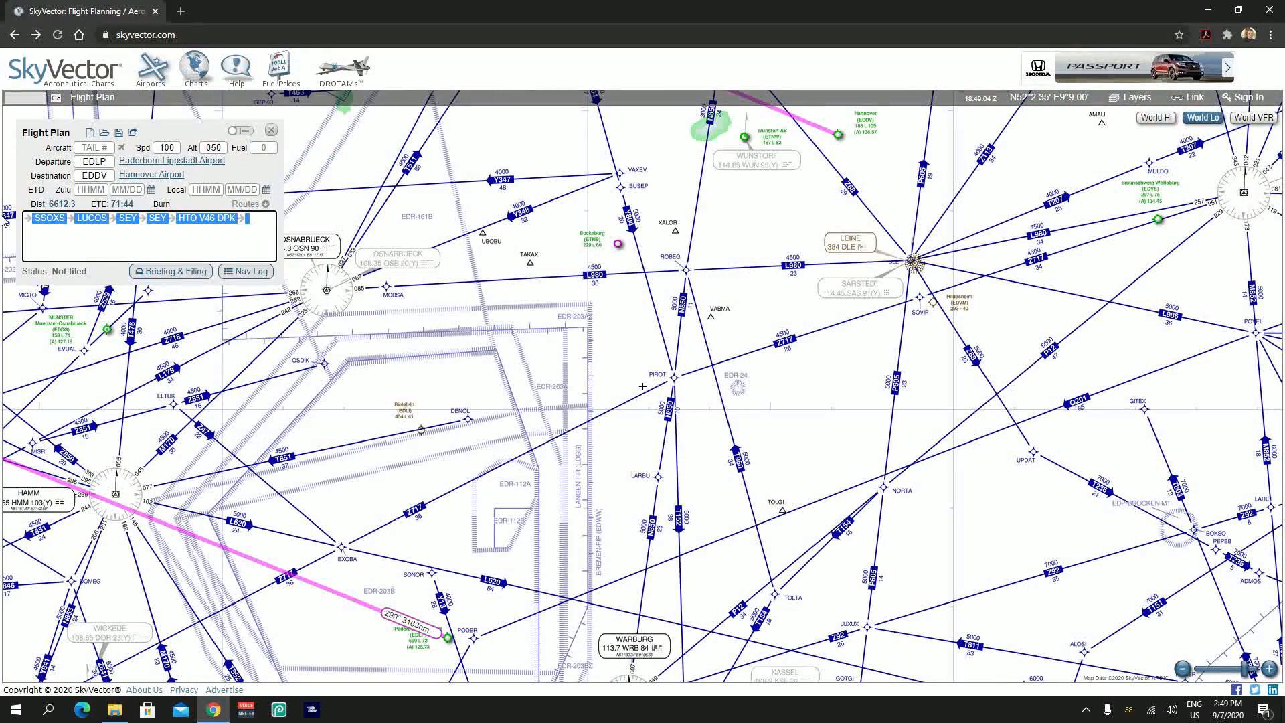
key("BackSpace")
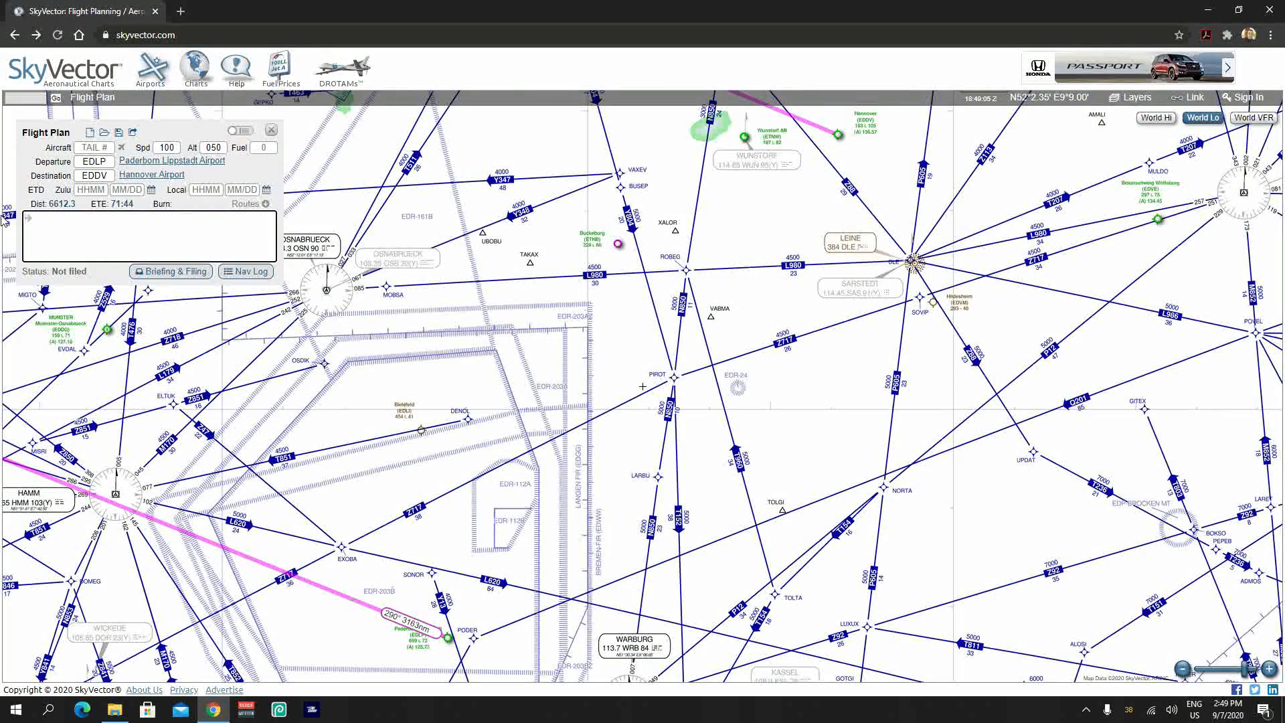
Step: Apply Hannover Airport (EDDV) as the destination so the chart plots the direct leg from EDLP
left_click(111, 180)
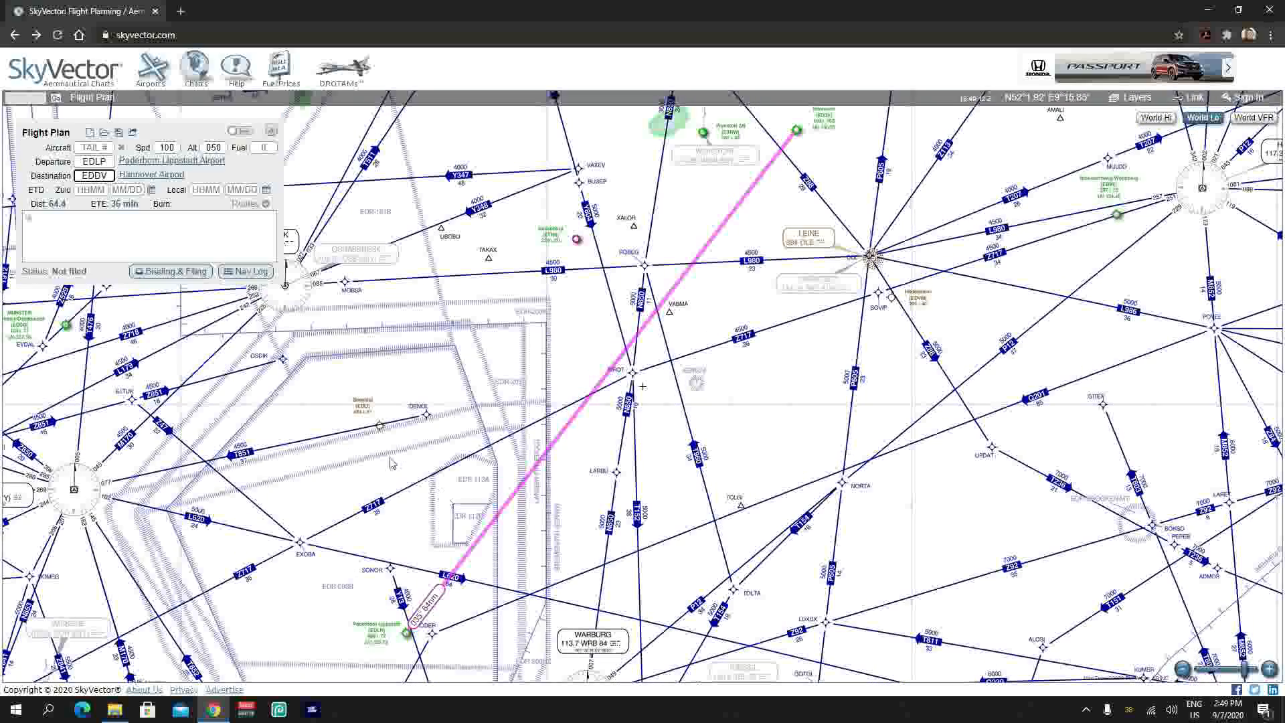
mouse_move(412, 635)
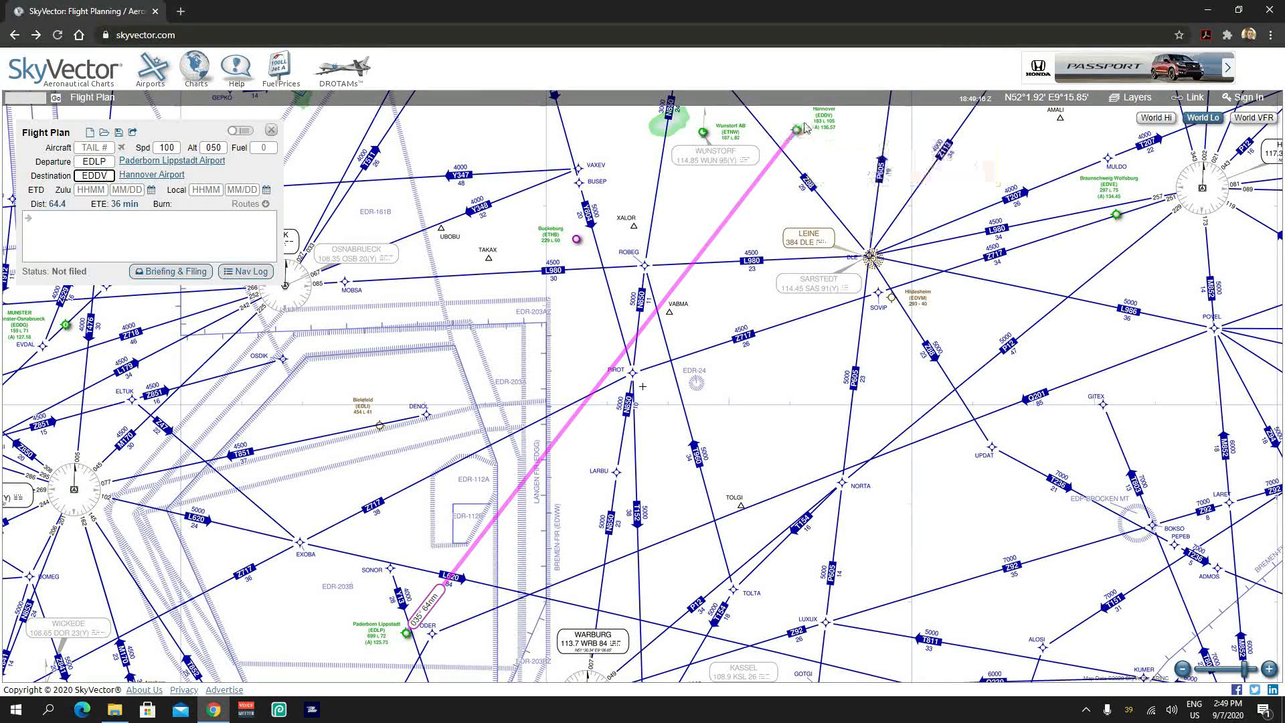
mouse_move(797, 131)
Step: Route the Paderborn to Hannover flight through the WARBURG navaid (113.70 WRB), with the WRB1X departure and WRB8P arrival
left_click_drag(423, 472, 418, 314)
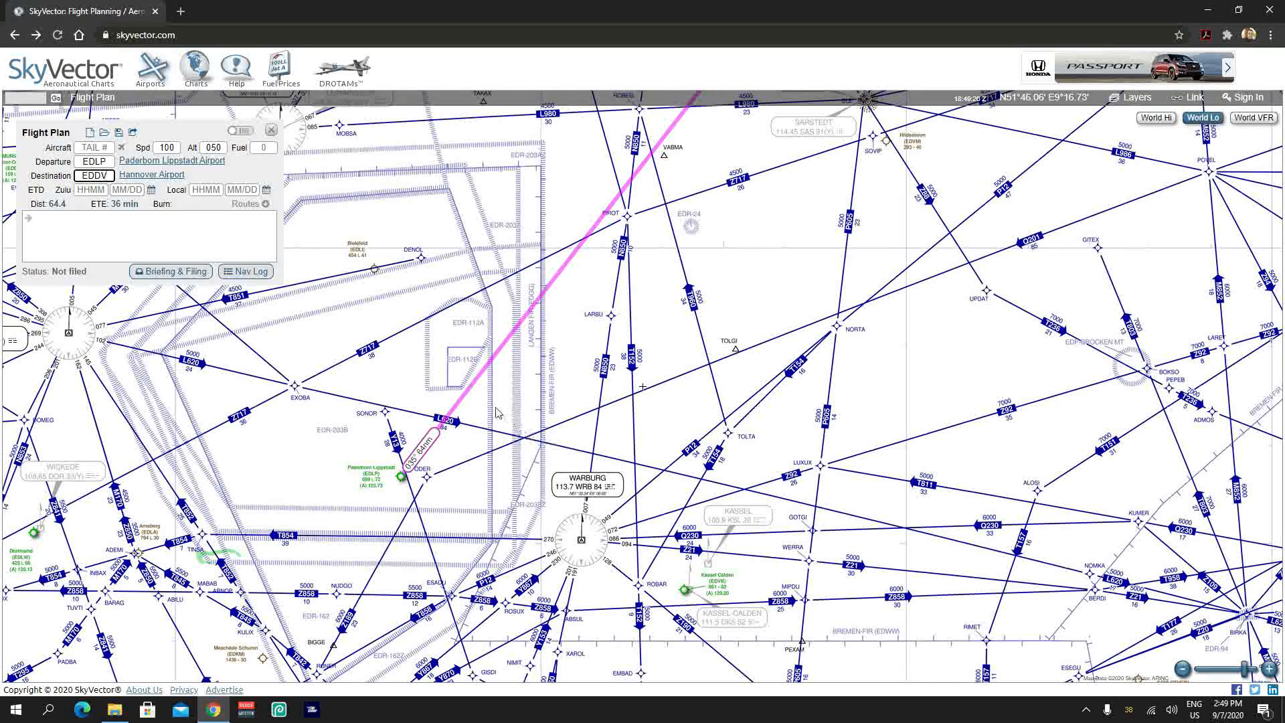
left_click_drag(475, 394, 589, 548)
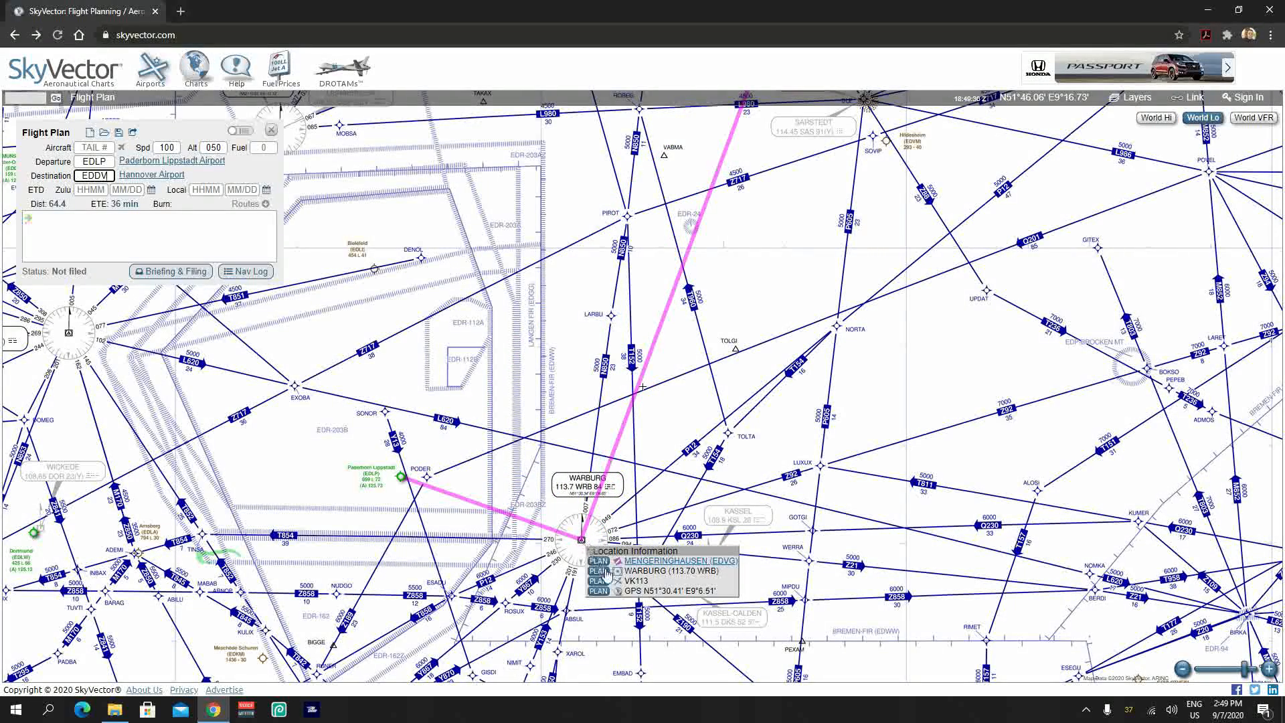
left_click(599, 571)
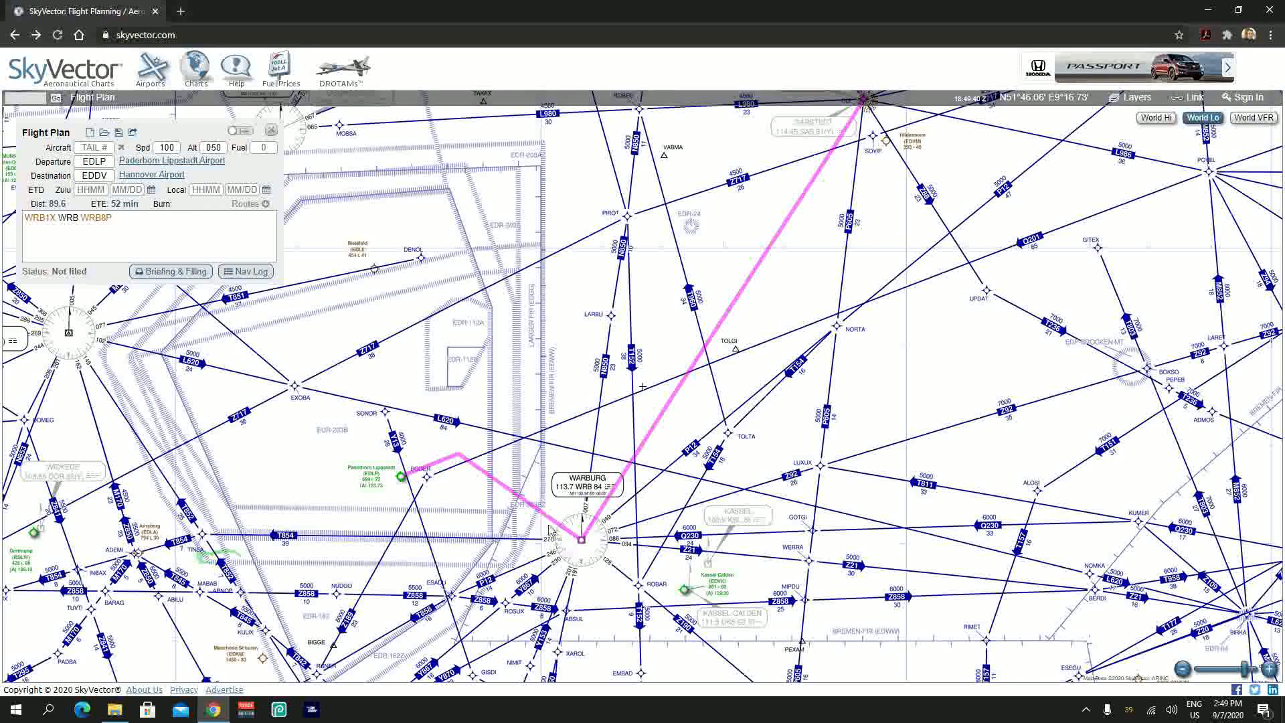
Step: Replace the WRB1X departure with a GPS waypoint at 513650N0083954E, just east of EDLP near PODER
mouse_move(45, 225)
scroll(480, 459, "up", 1)
left_click_drag(480, 467, 694, 305)
scroll(694, 308, "up", 1)
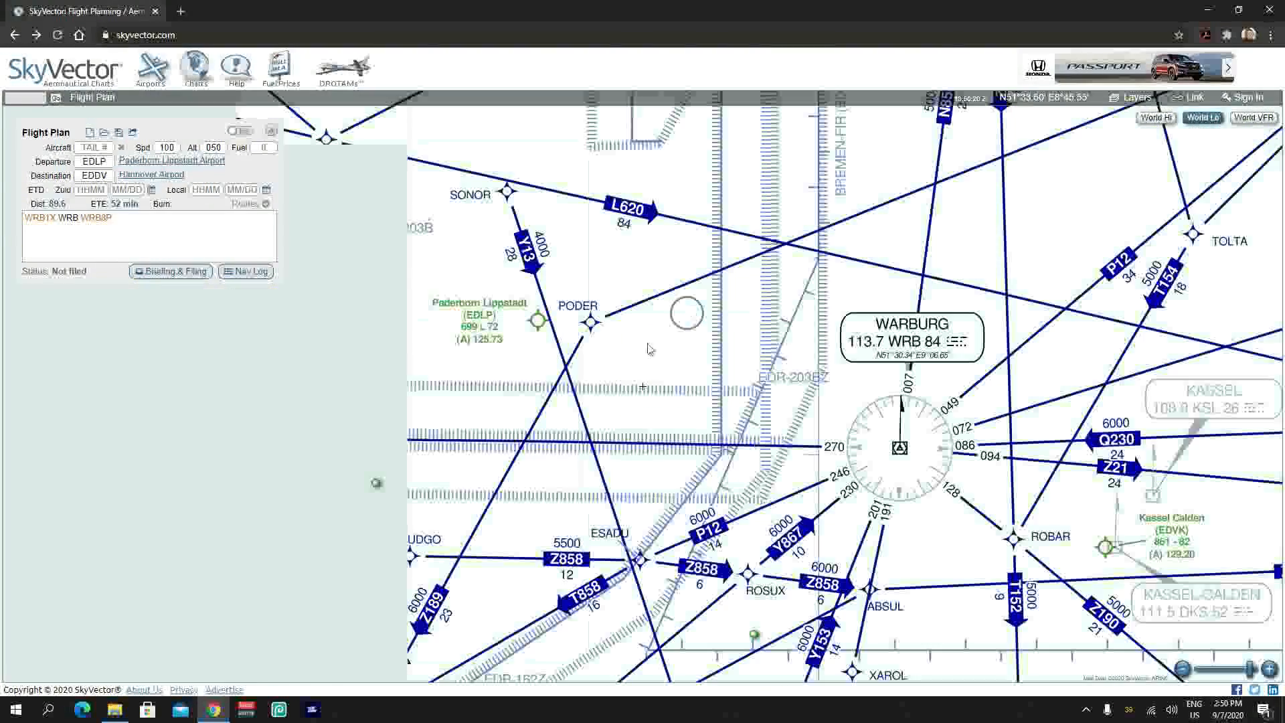
left_click_drag(596, 331, 596, 436)
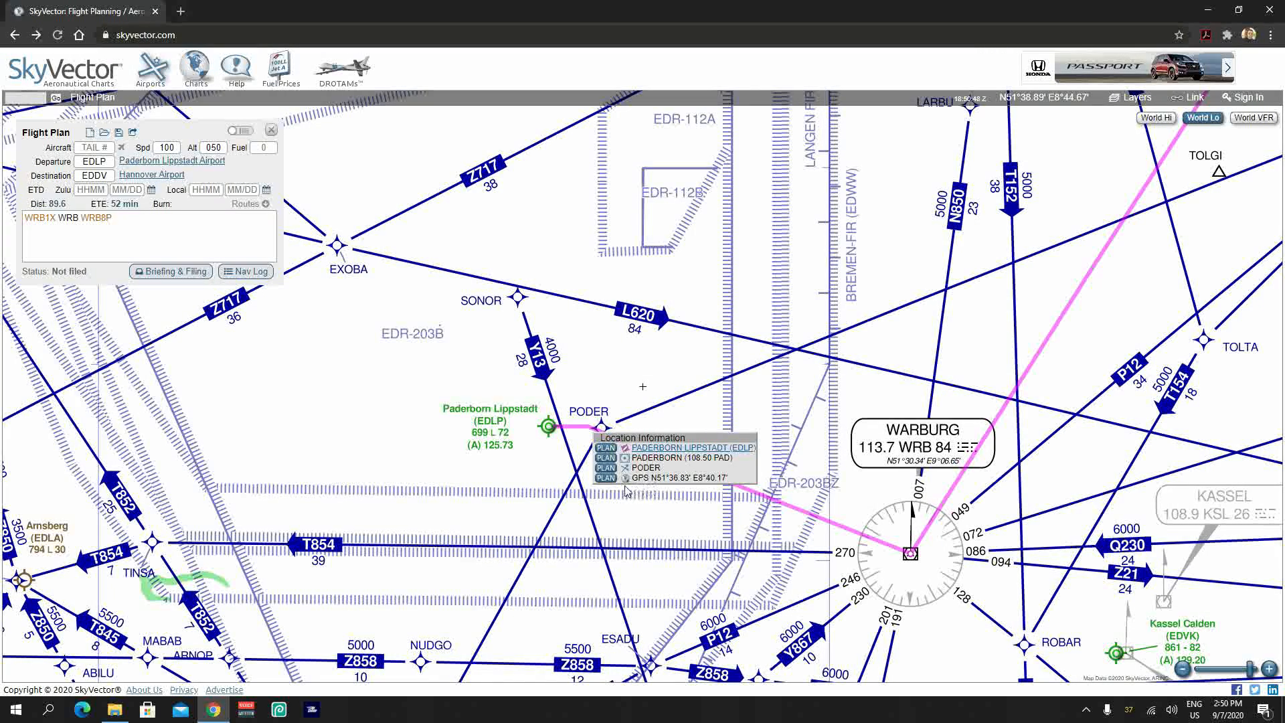
left_click(593, 436)
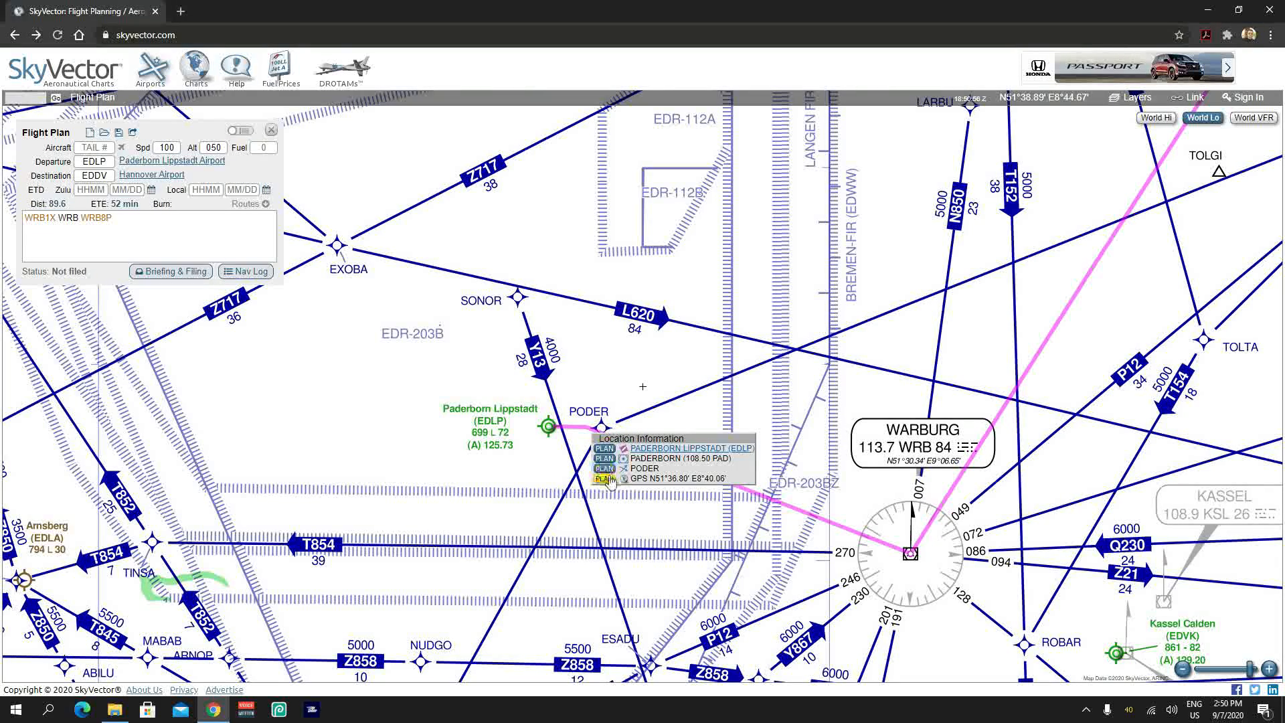
left_click(604, 479)
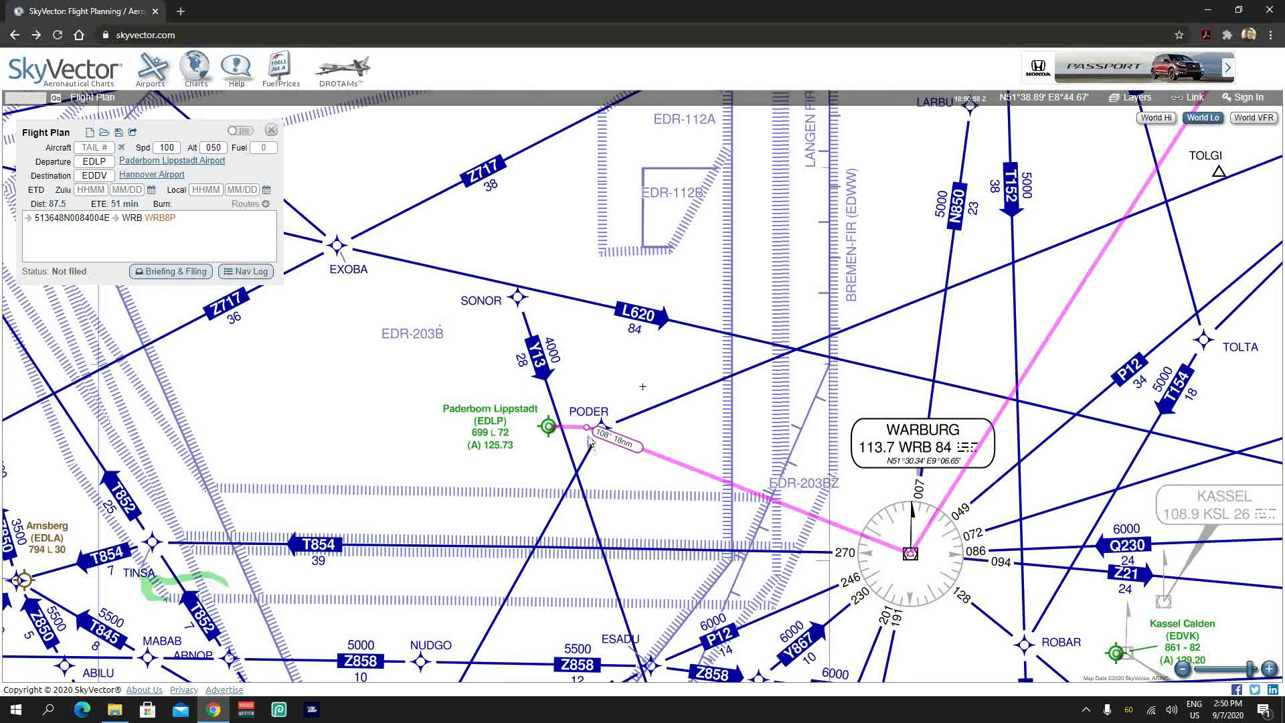
left_click_drag(593, 436, 593, 436)
left_click(607, 482)
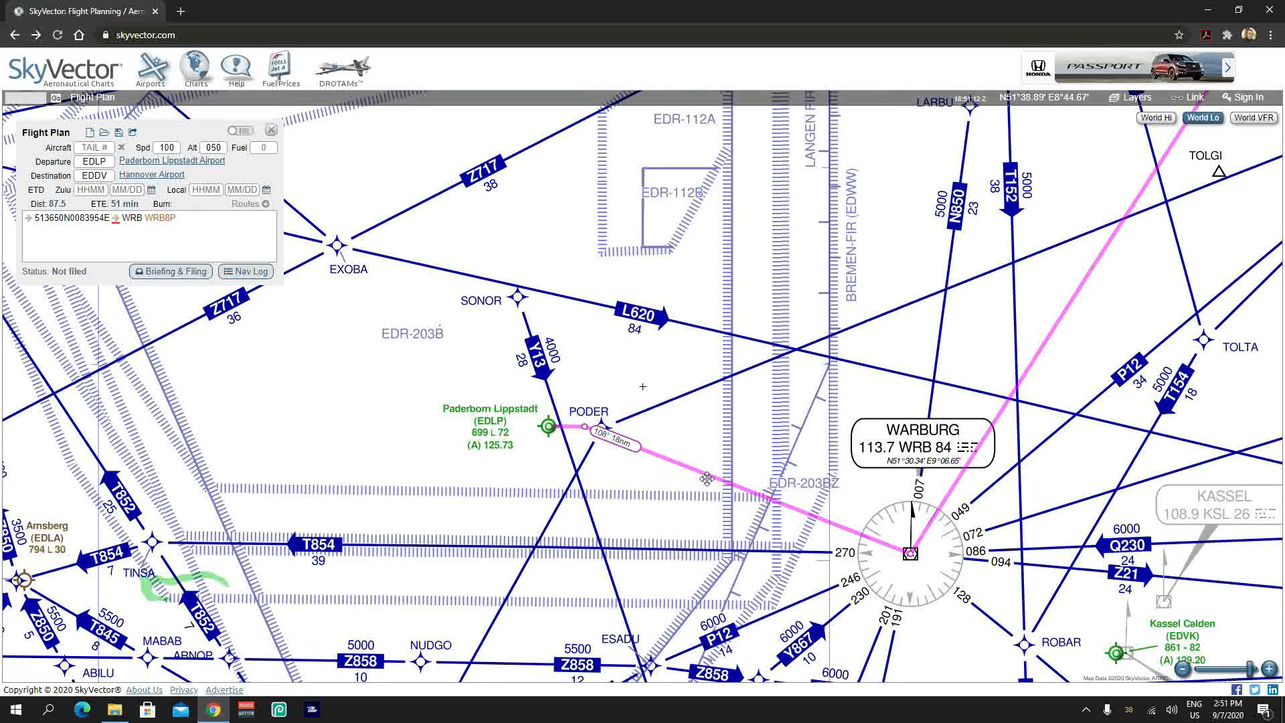
Step: Insert a second GPS waypoint on the leg toward WRB and adjust its position to 513804N0084914E
left_click_drag(694, 473, 712, 394)
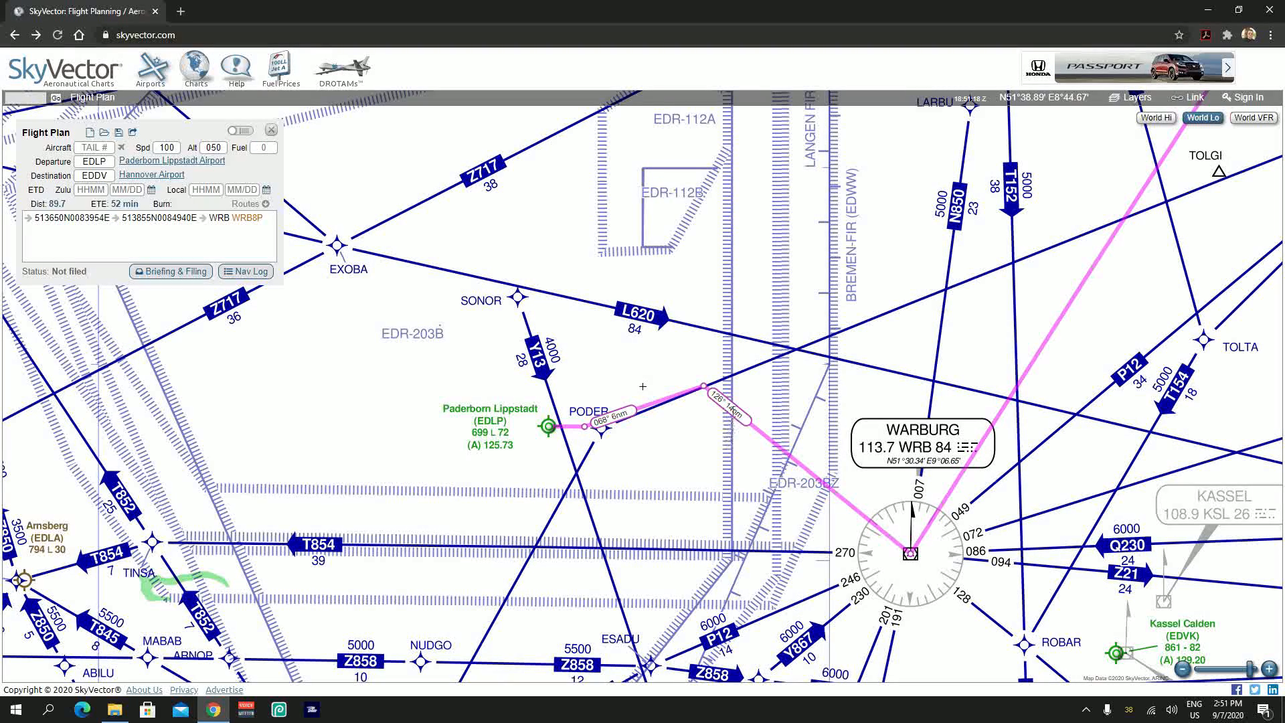
left_click_drag(710, 395, 706, 397)
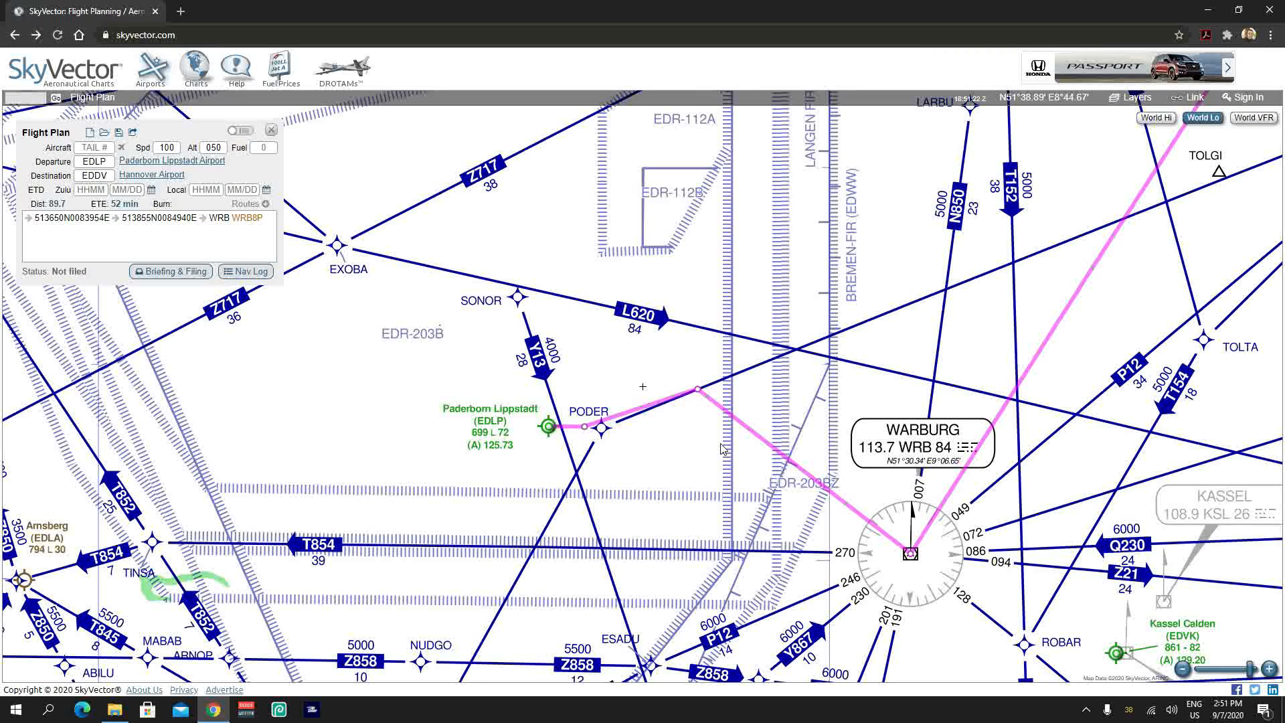
left_click_drag(694, 391, 700, 401)
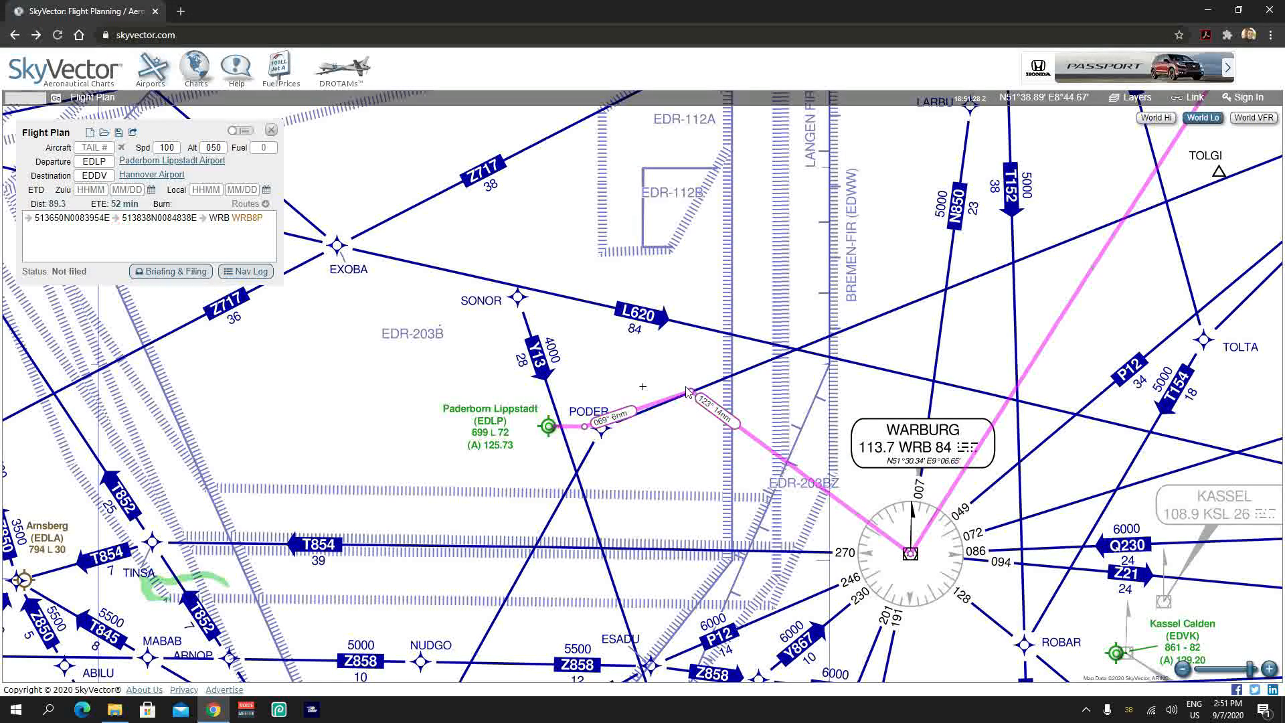
left_click_drag(690, 392, 701, 399)
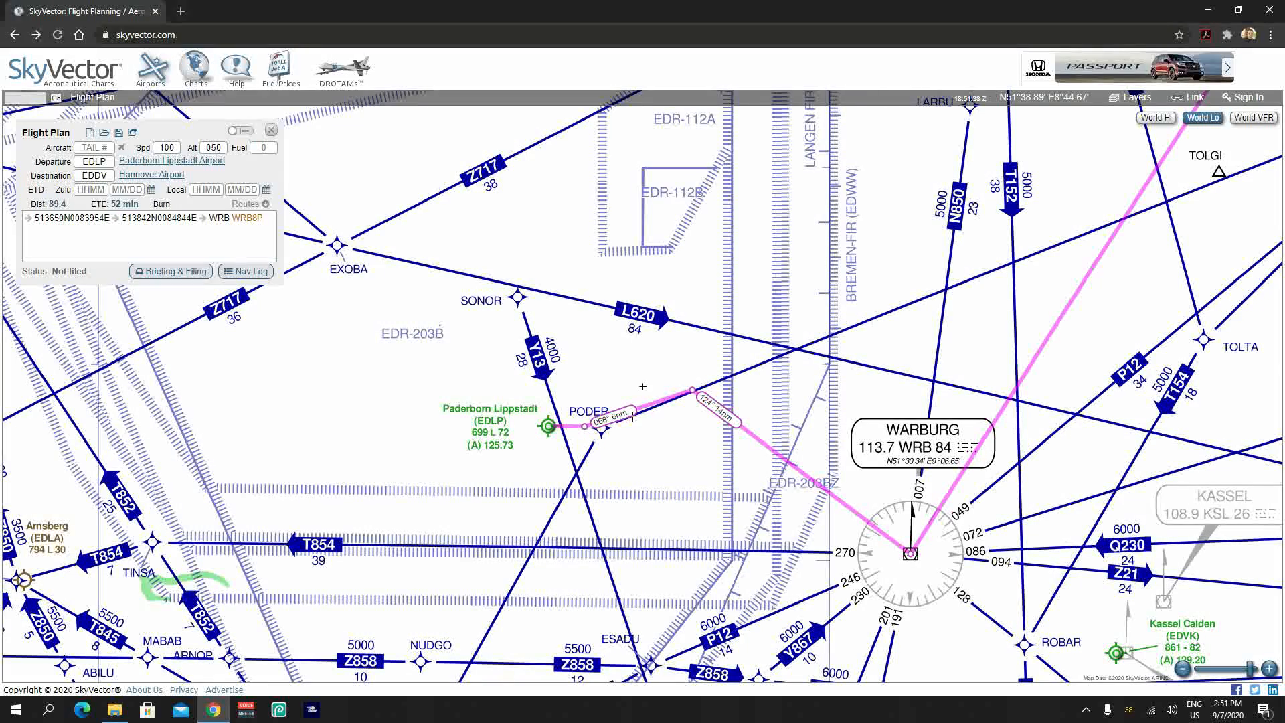
left_click_drag(697, 397, 707, 408)
left_click(714, 448)
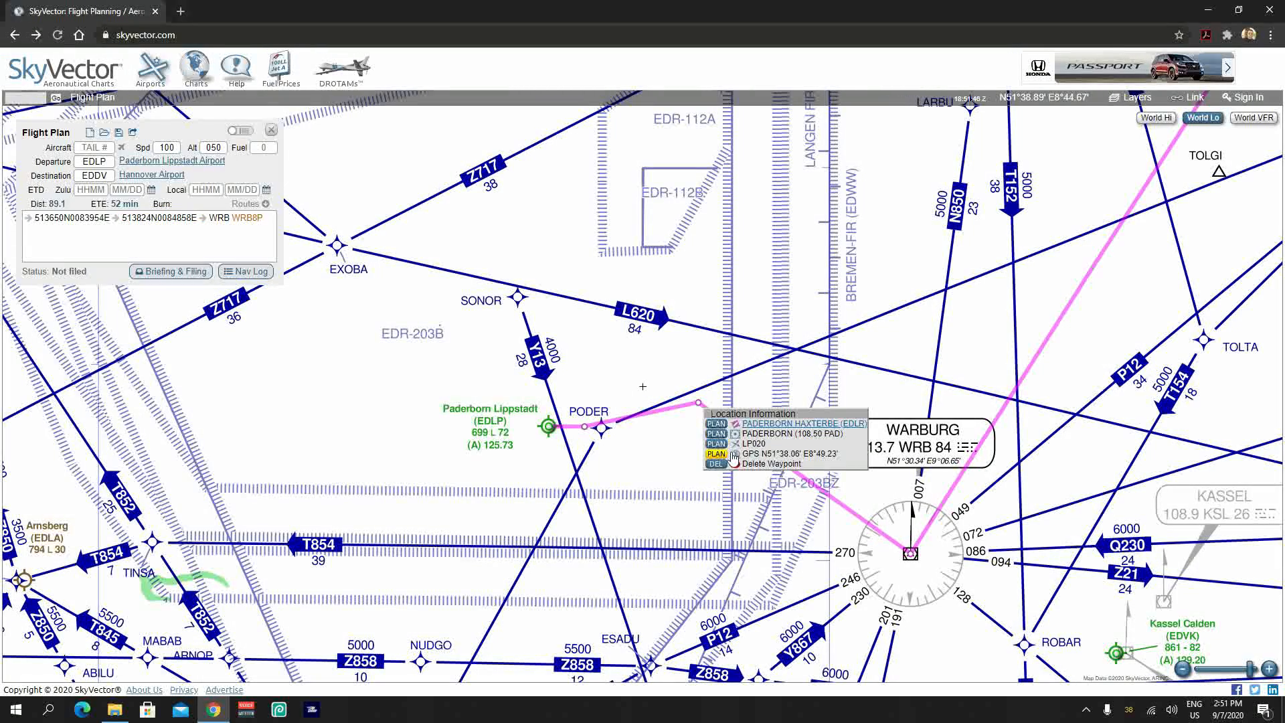
left_click(732, 453)
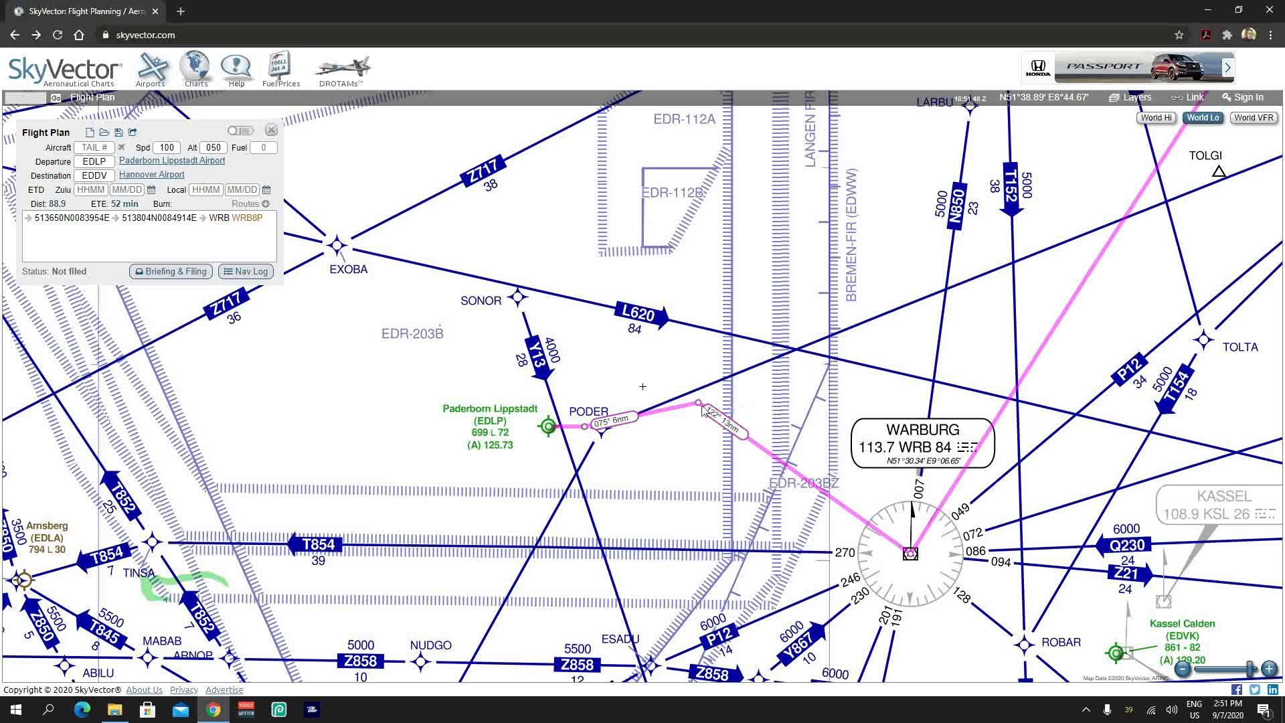
Step: Fine-tune the second GPS waypoint before WRB eastward to 513757N0085013E
left_click_drag(699, 403, 711, 409)
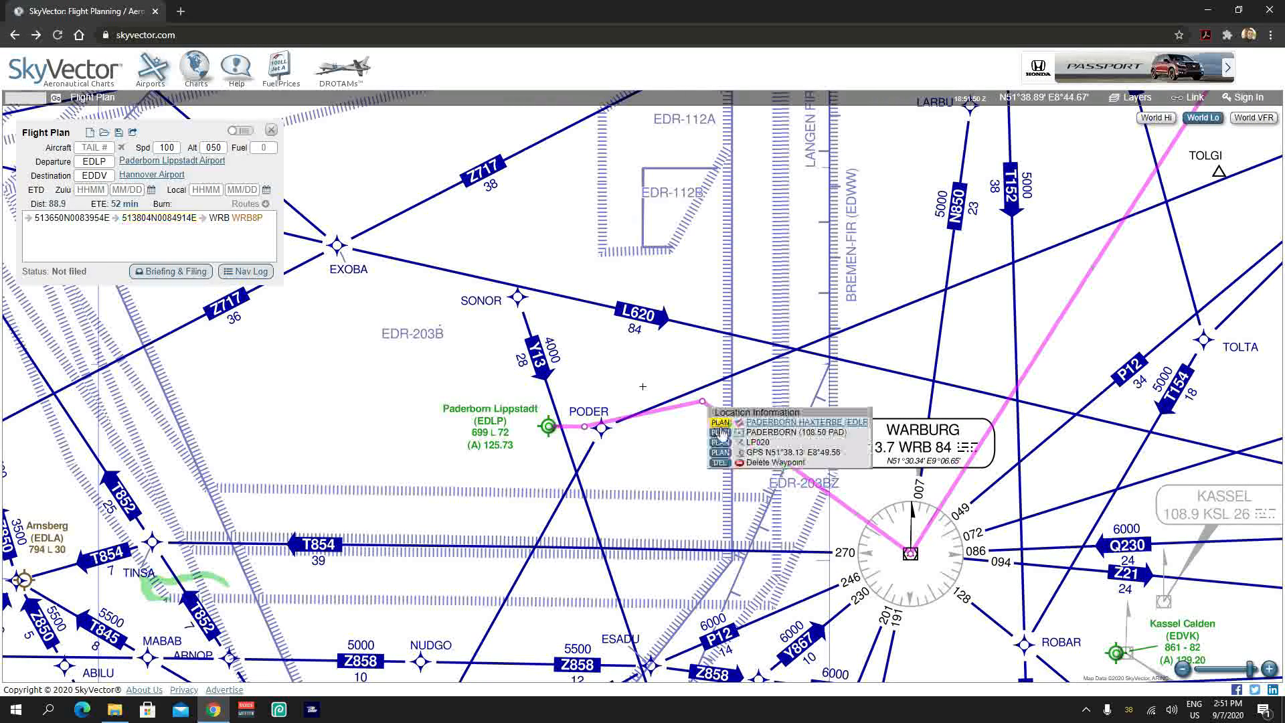
left_click(729, 458)
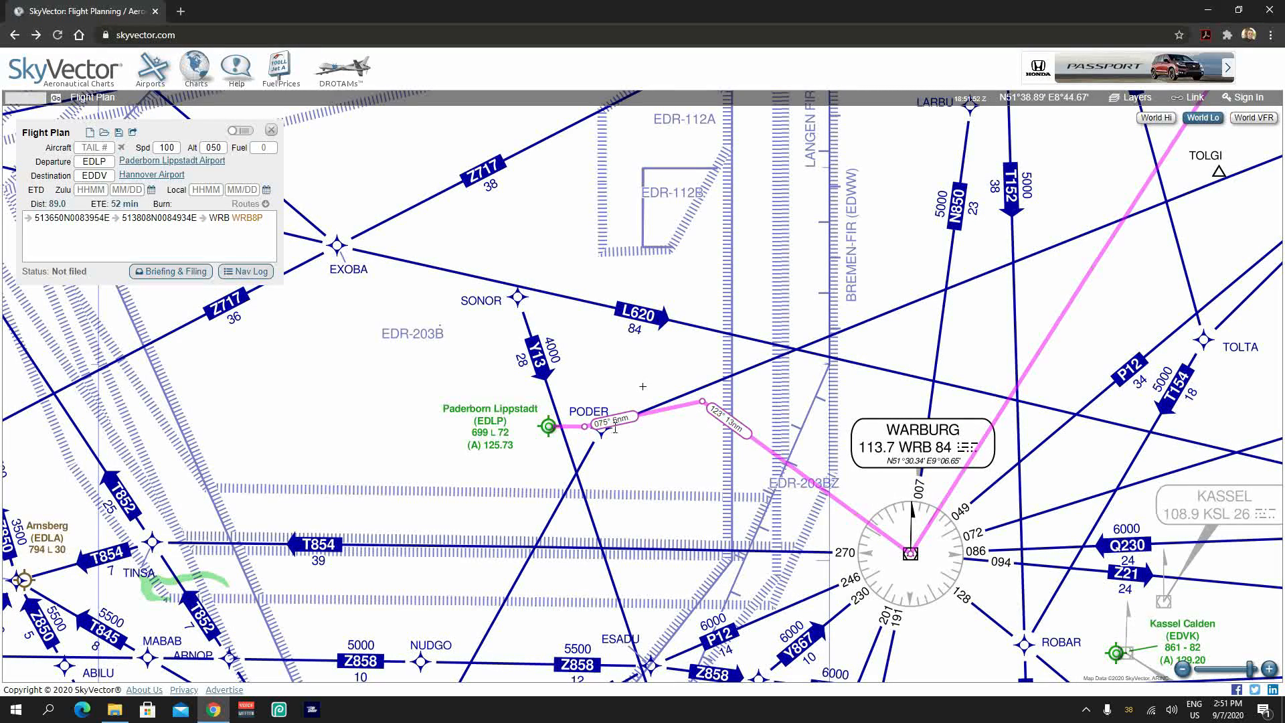
left_click_drag(709, 409, 714, 411)
left_click(732, 458)
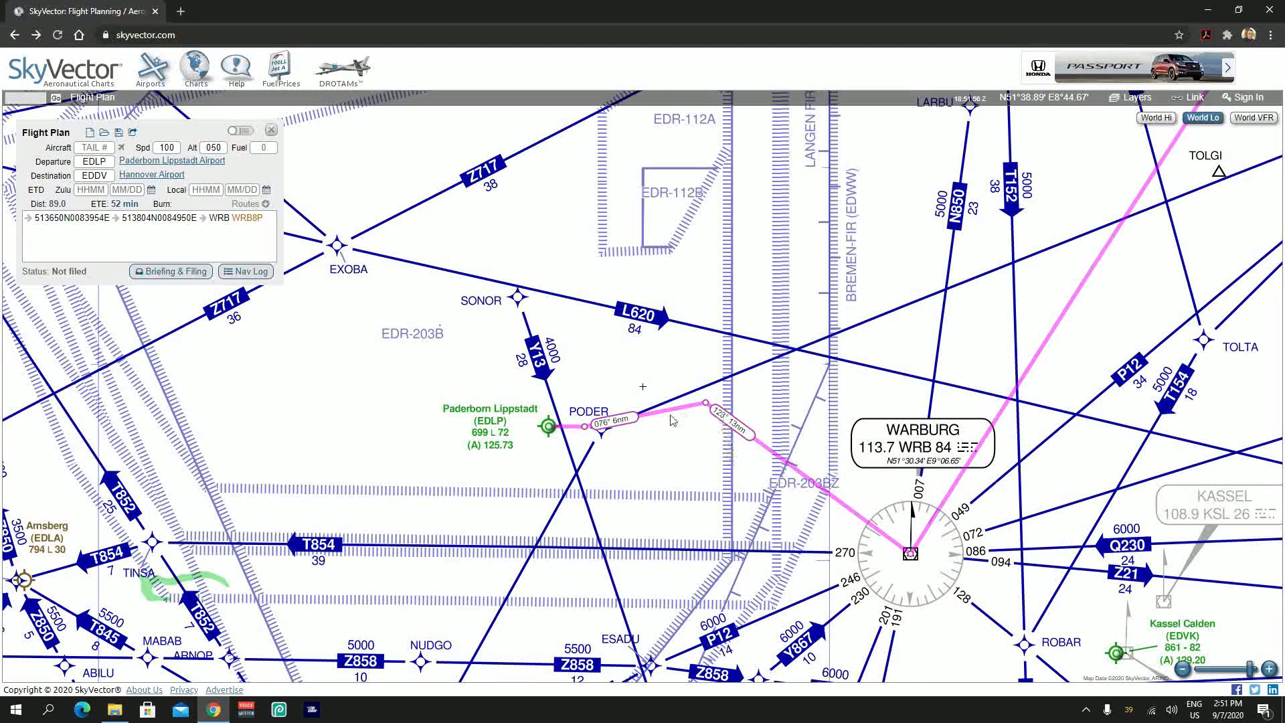
left_click_drag(706, 410, 717, 410)
left_click(730, 457)
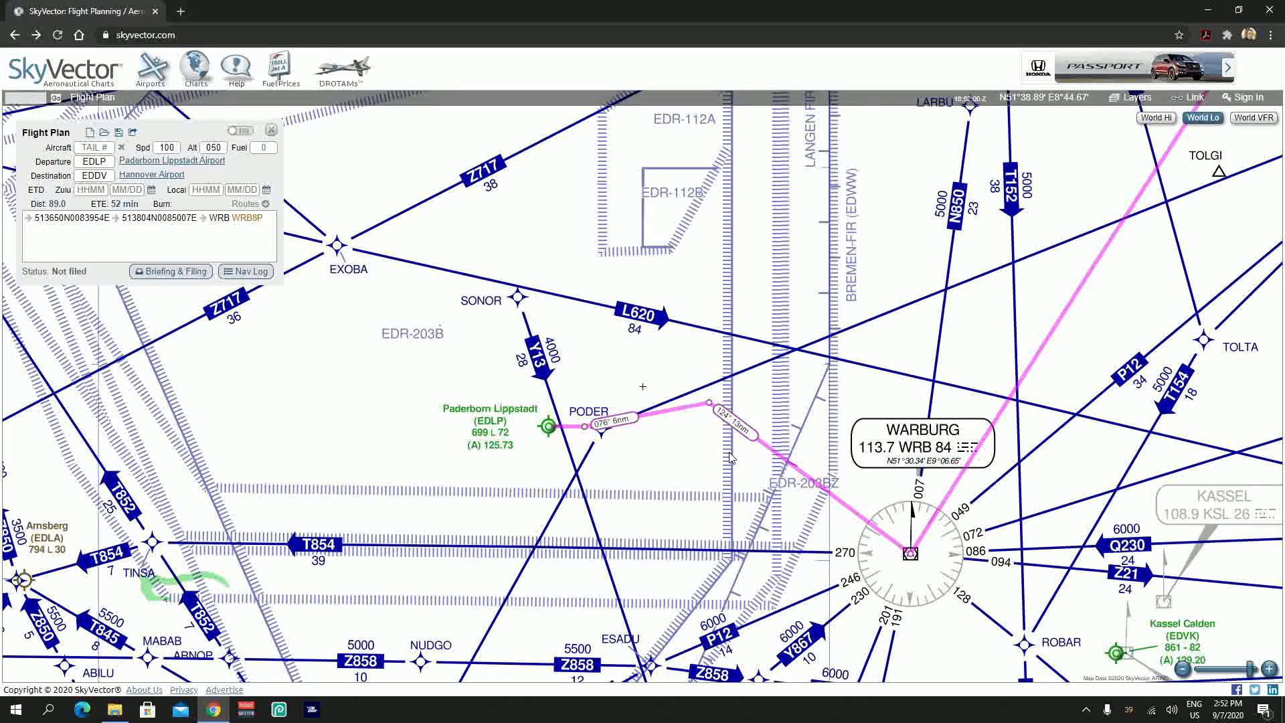
left_click_drag(716, 411, 719, 414)
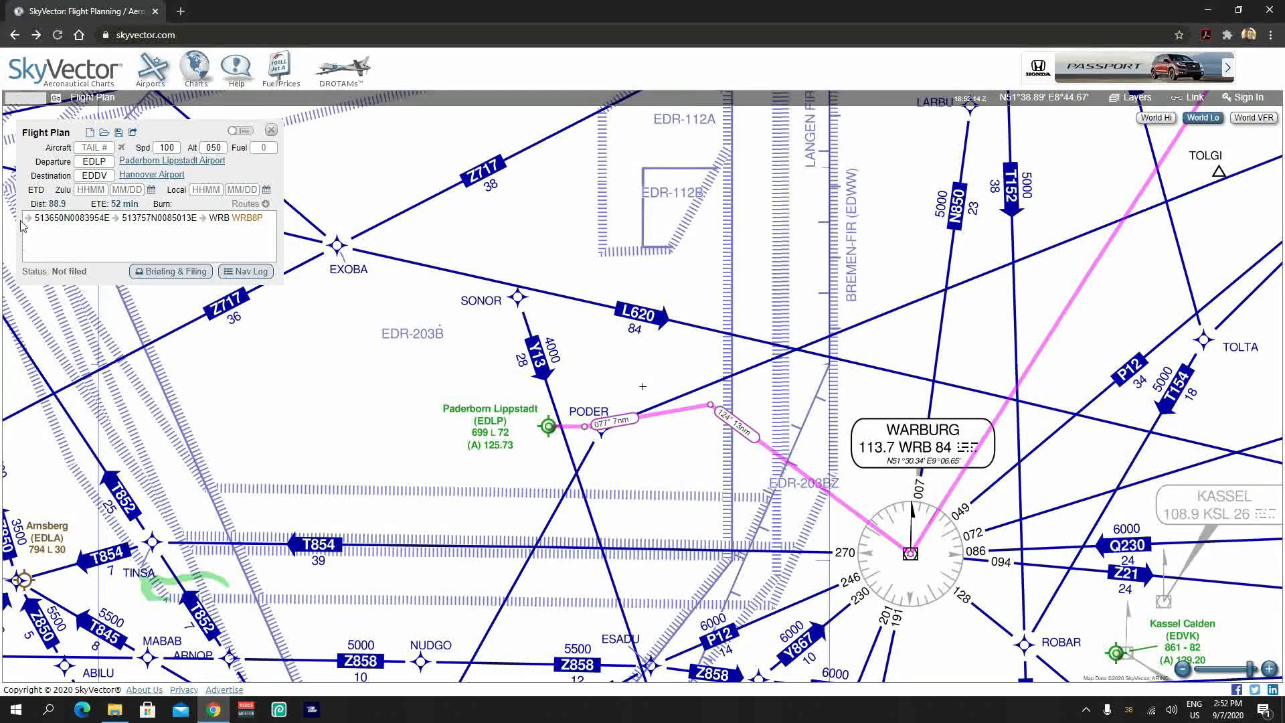
Step: Move the first GPS waypoint after EDLP to 513652N0084119E beside PODER
mouse_move(28, 221)
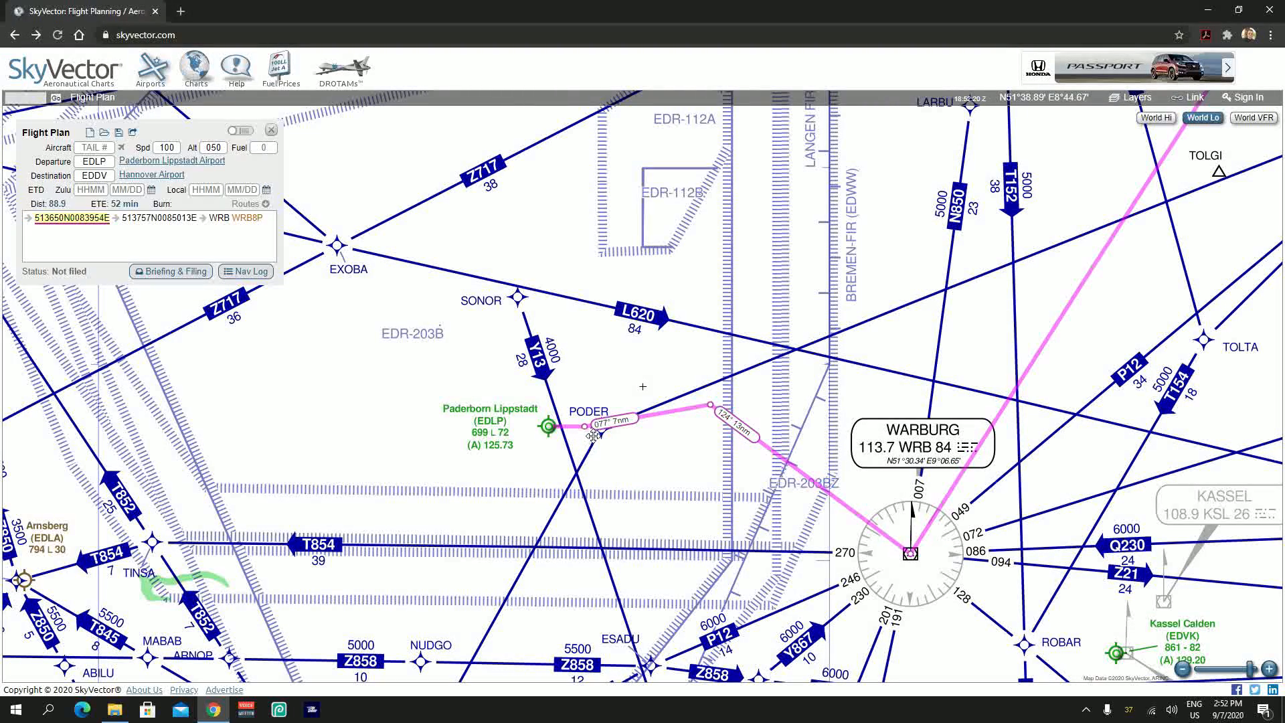
left_click_drag(592, 435, 601, 430)
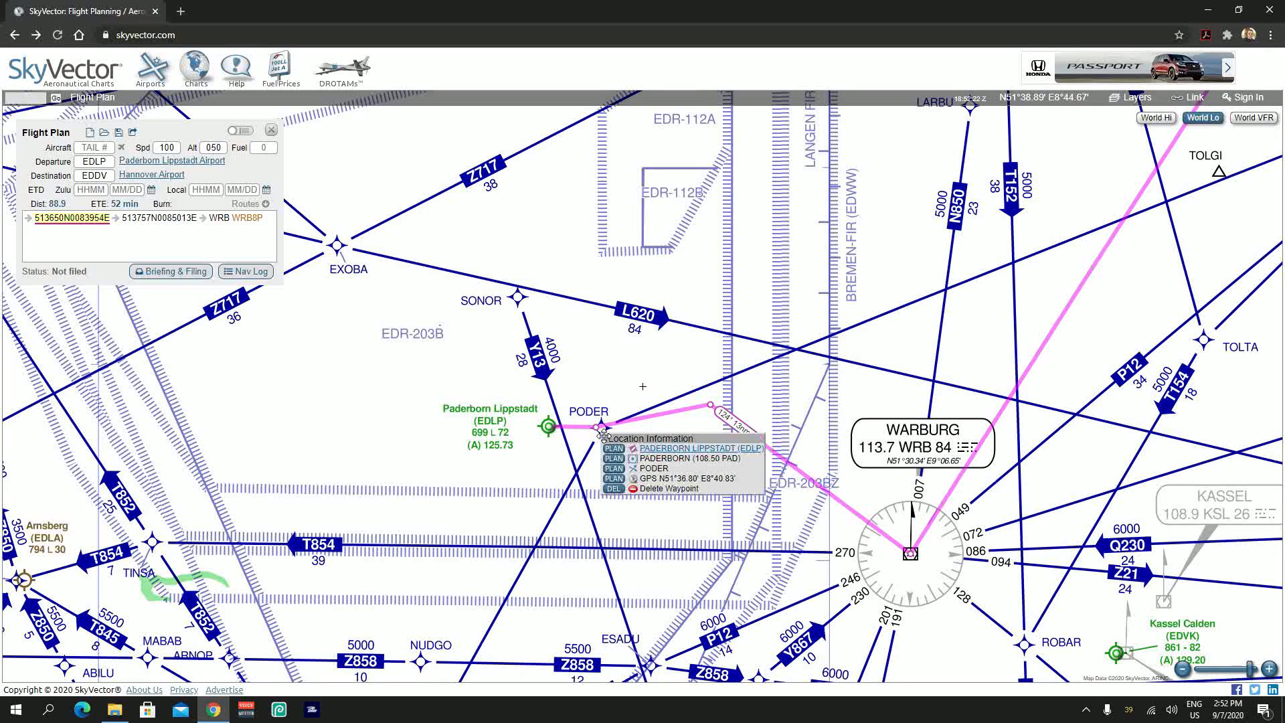
left_click(613, 478)
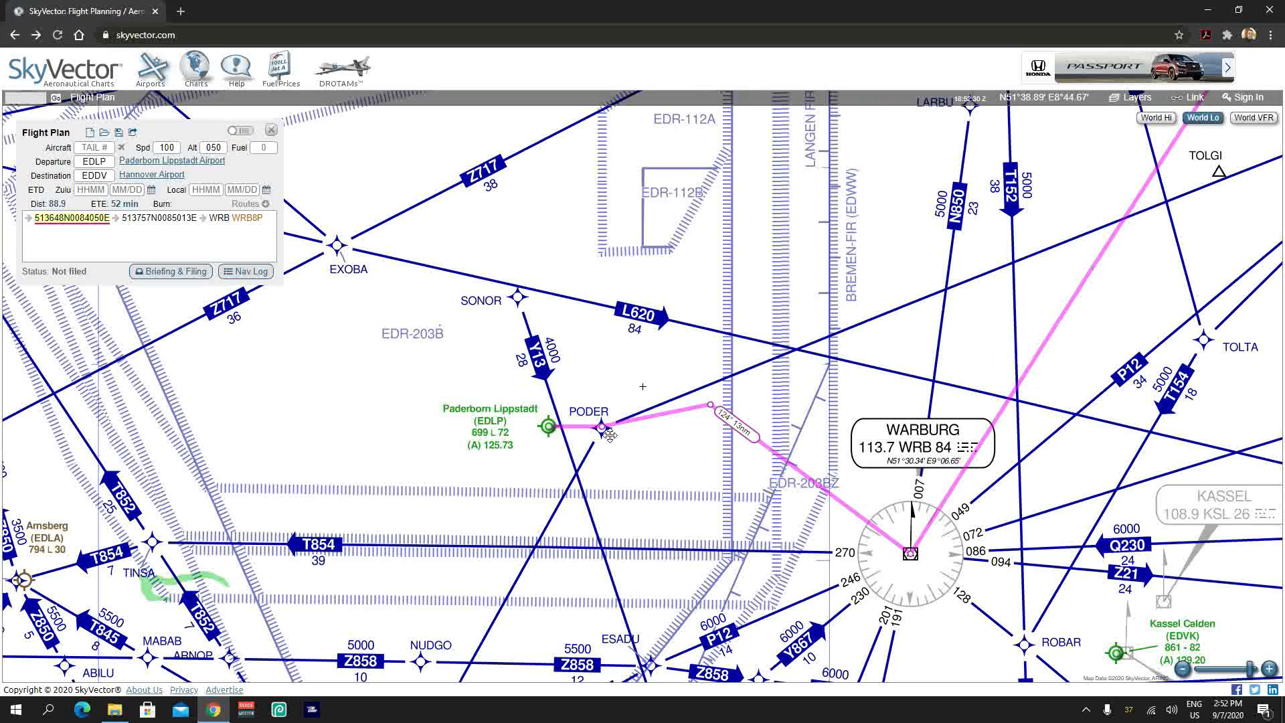
left_click_drag(610, 435, 609, 434)
left_click(621, 477)
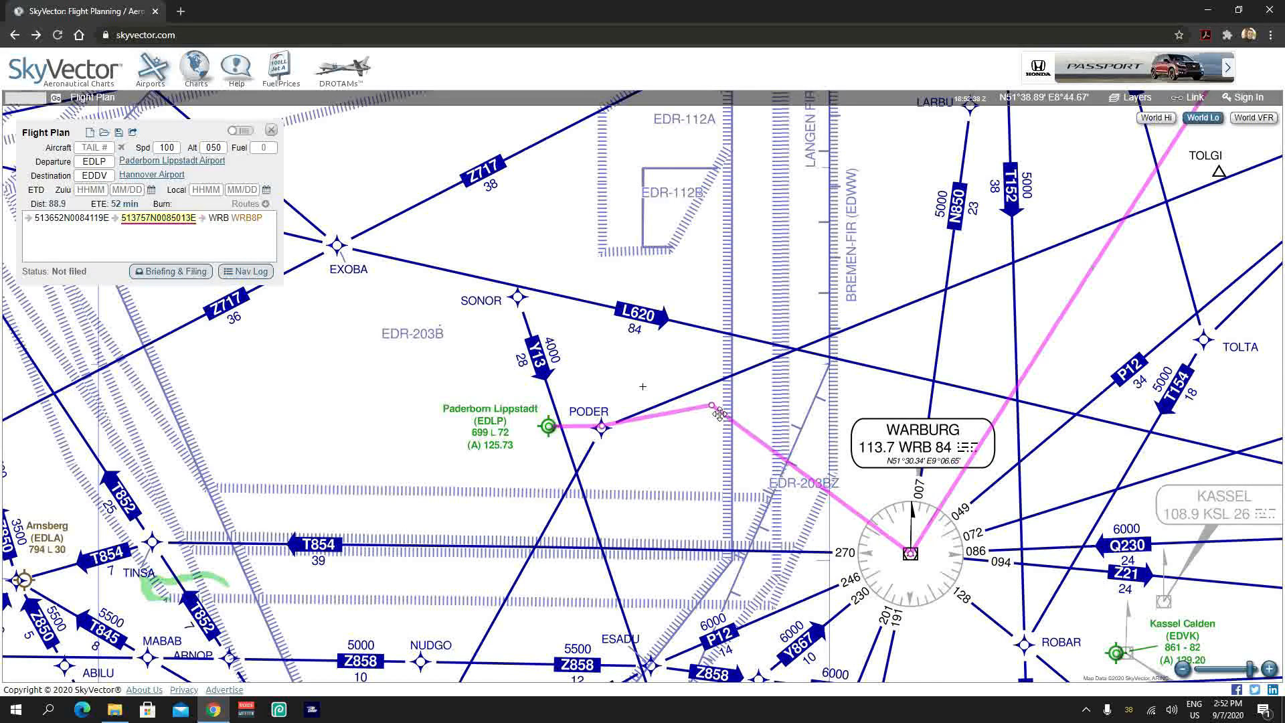
Step: Reposition the second GPS waypoint before WRB to 513755N0085036E
left_click(720, 416)
left_click(729, 460)
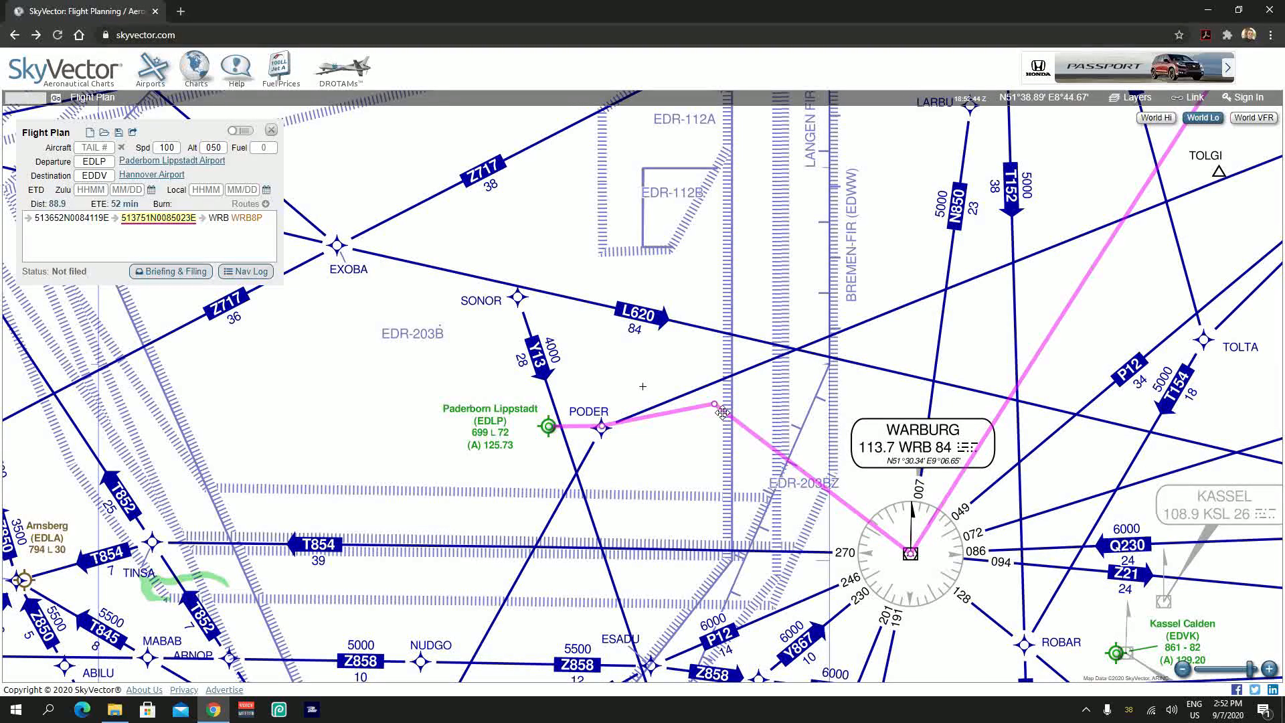
left_click(722, 412)
left_click(735, 459)
left_click(722, 413)
left_click(735, 461)
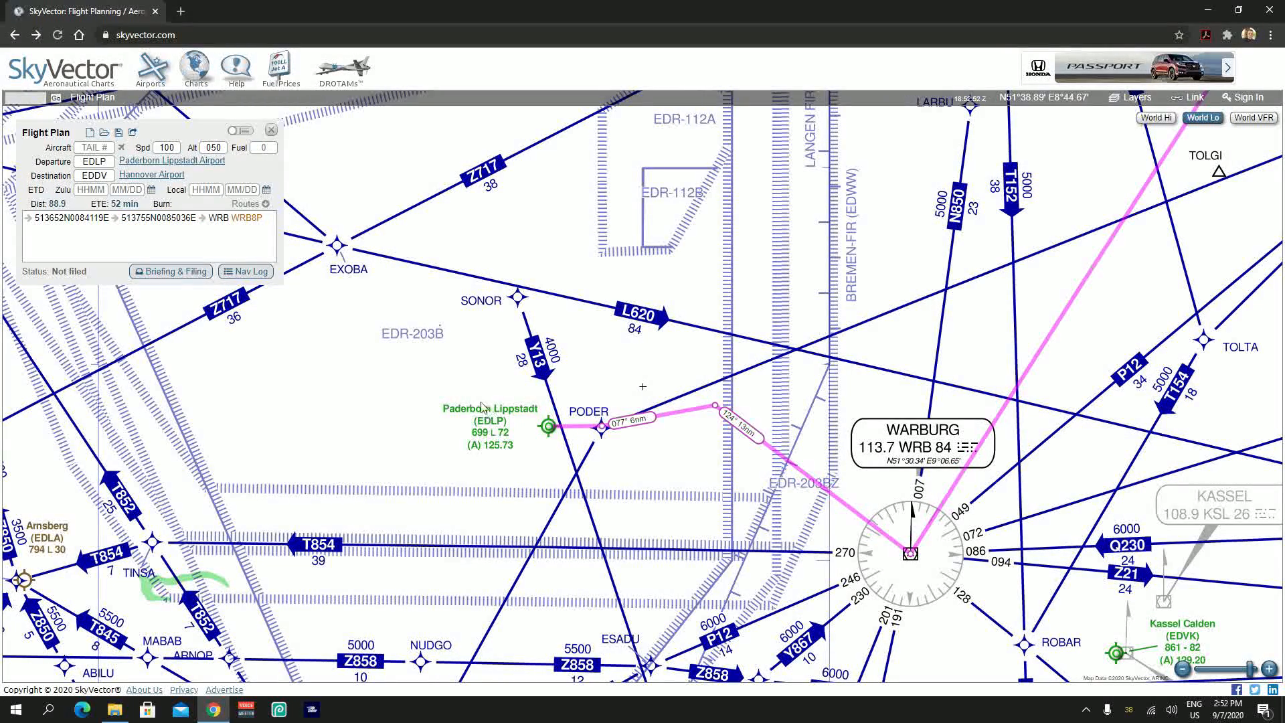
mouse_move(29, 223)
mouse_move(114, 224)
double_click(168, 147)
Step: Open the Paderborn Lippstadt Airport (EDLP) page, check the Runway 06 elevation, and return to the flight plan chart
mouse_move(548, 429)
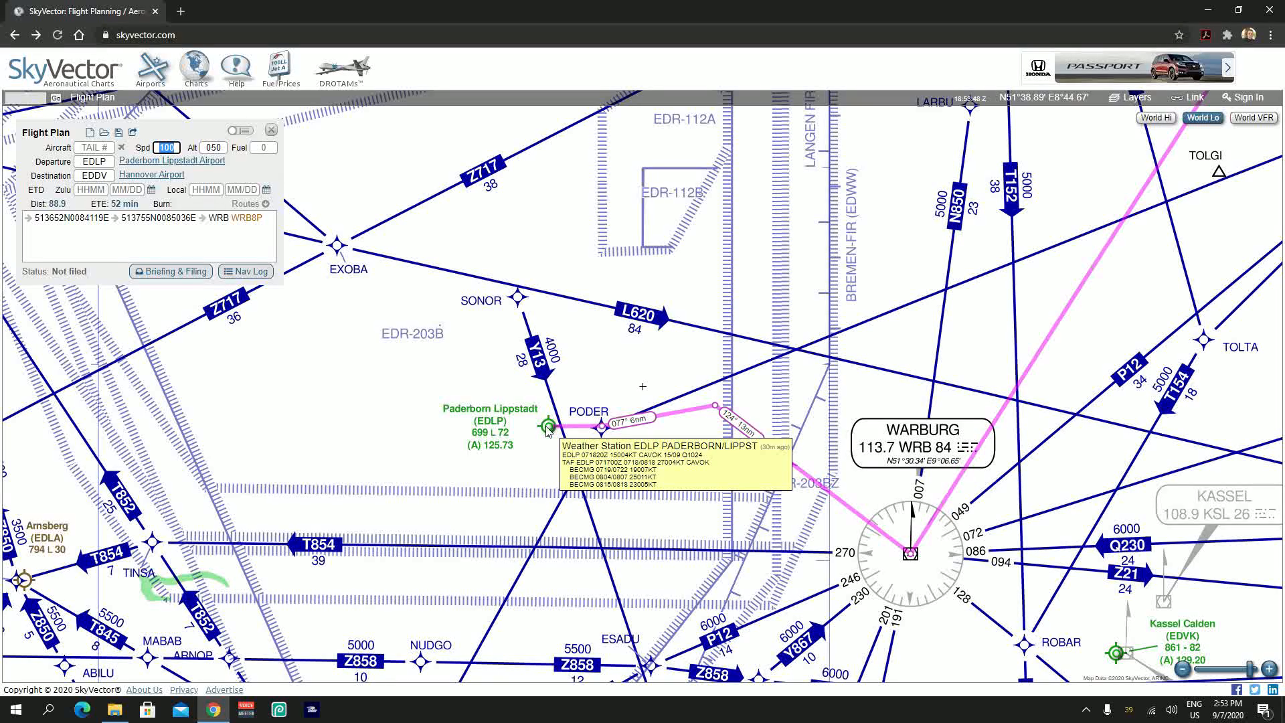
left_click(547, 429)
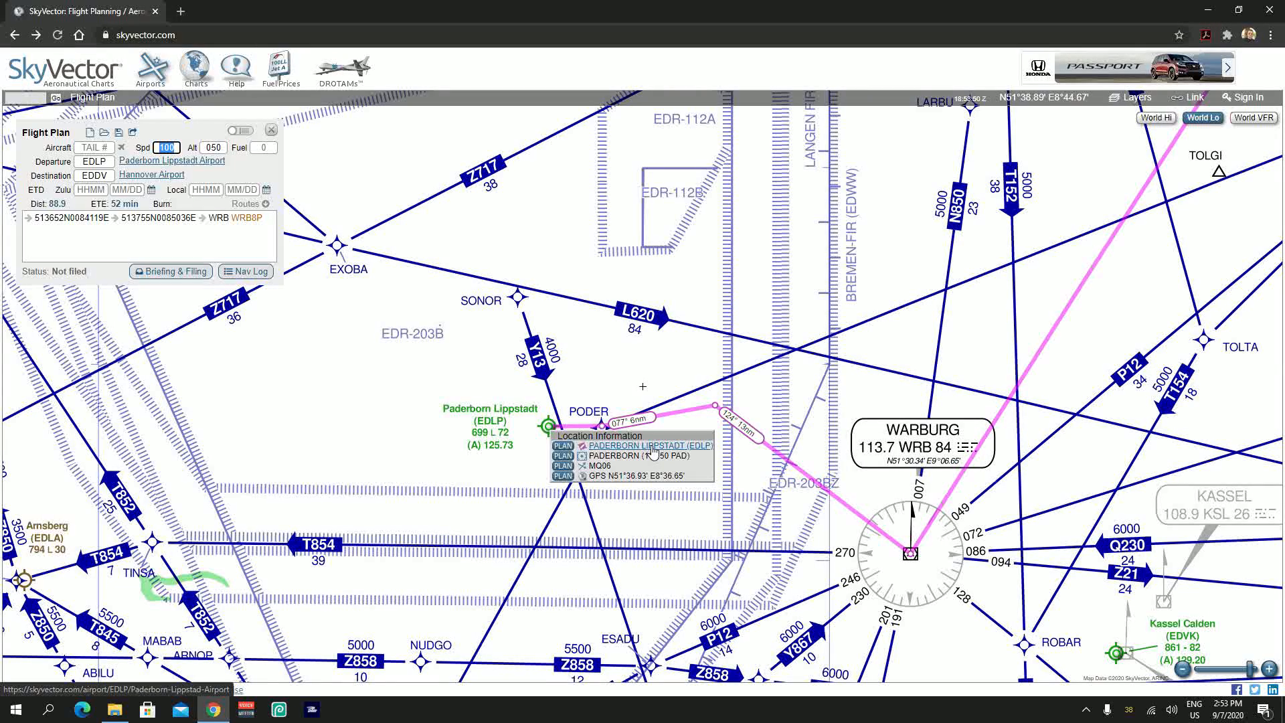
left_click(653, 451)
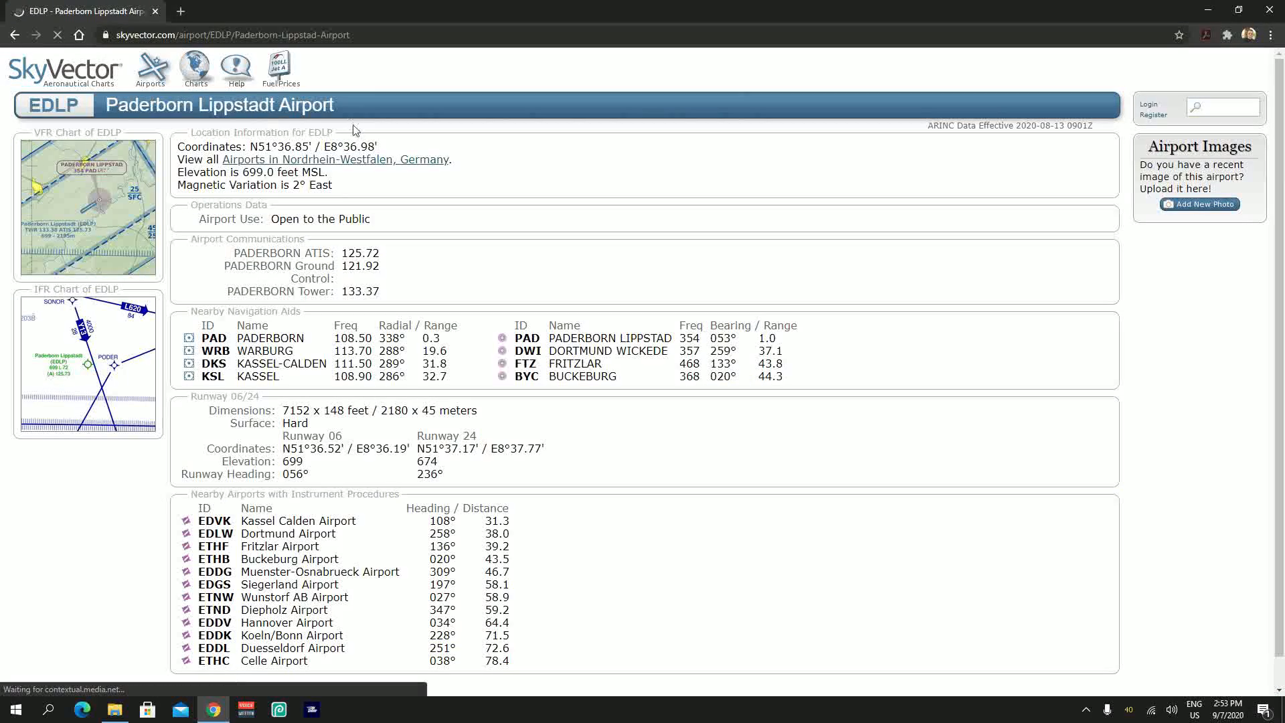
scroll(290, 410, "down", 1)
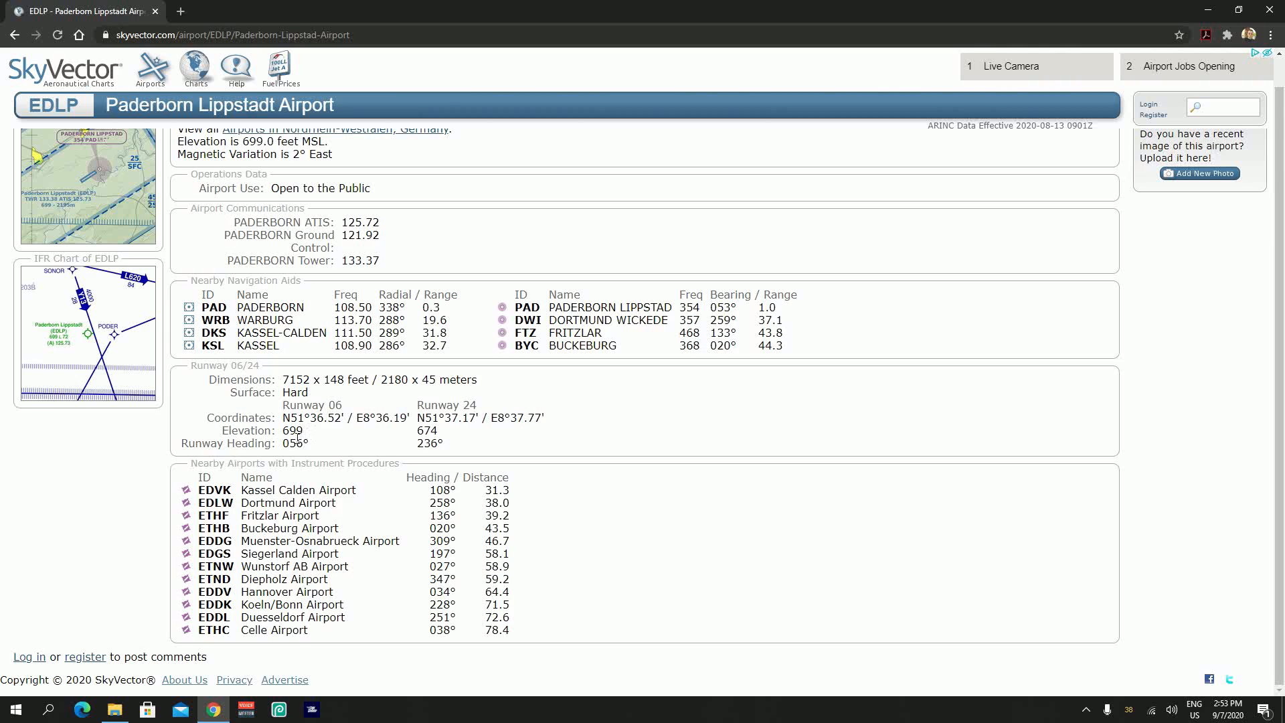
left_click_drag(281, 434, 305, 432)
left_click(14, 37)
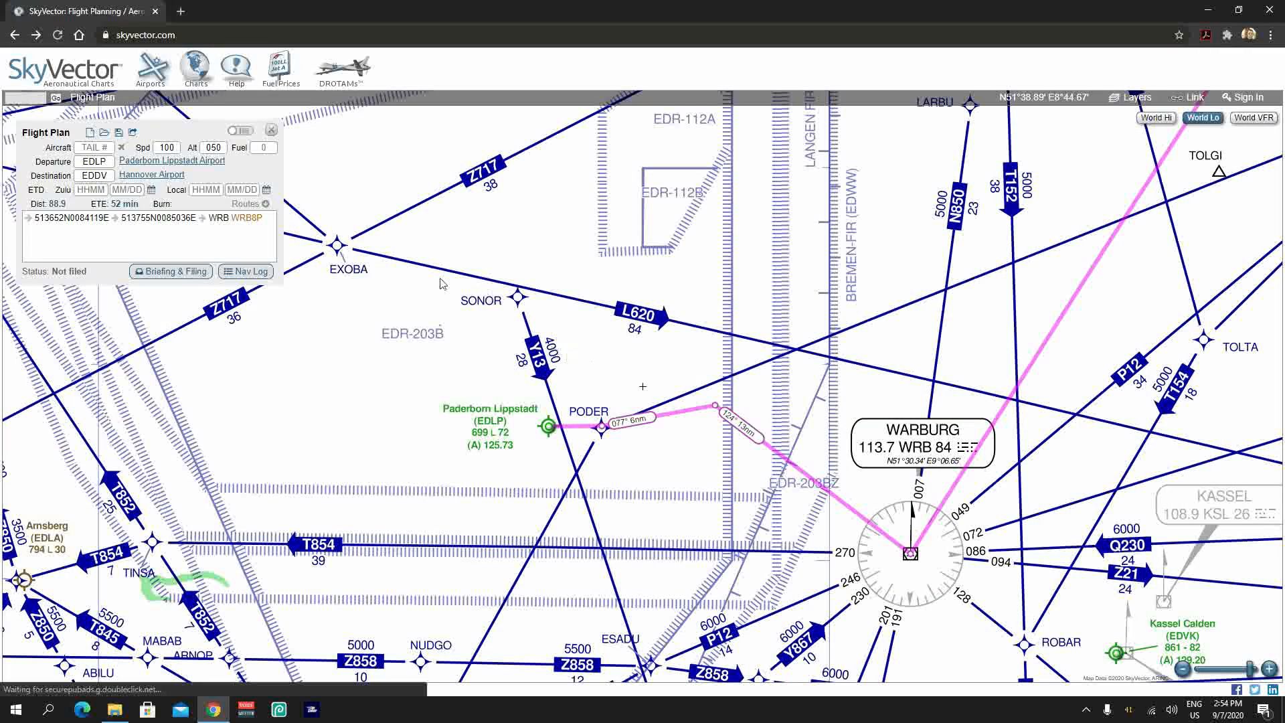
Step: Examine the route legs from EDLP through the GPS waypoints and WRB along the arrival toward the LEINE navaid
mouse_move(550, 430)
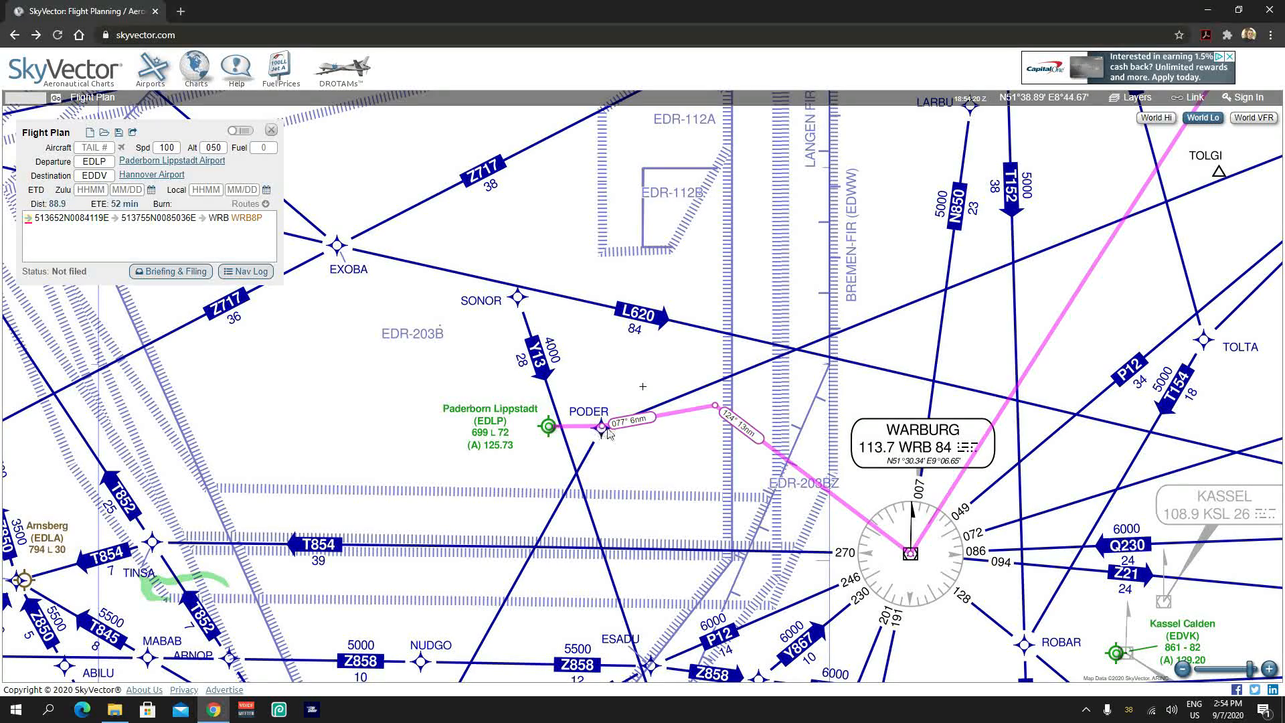
mouse_move(30, 221)
mouse_move(117, 224)
mouse_move(202, 220)
left_click_drag(892, 429, 748, 520)
scroll(754, 498, "down", 1)
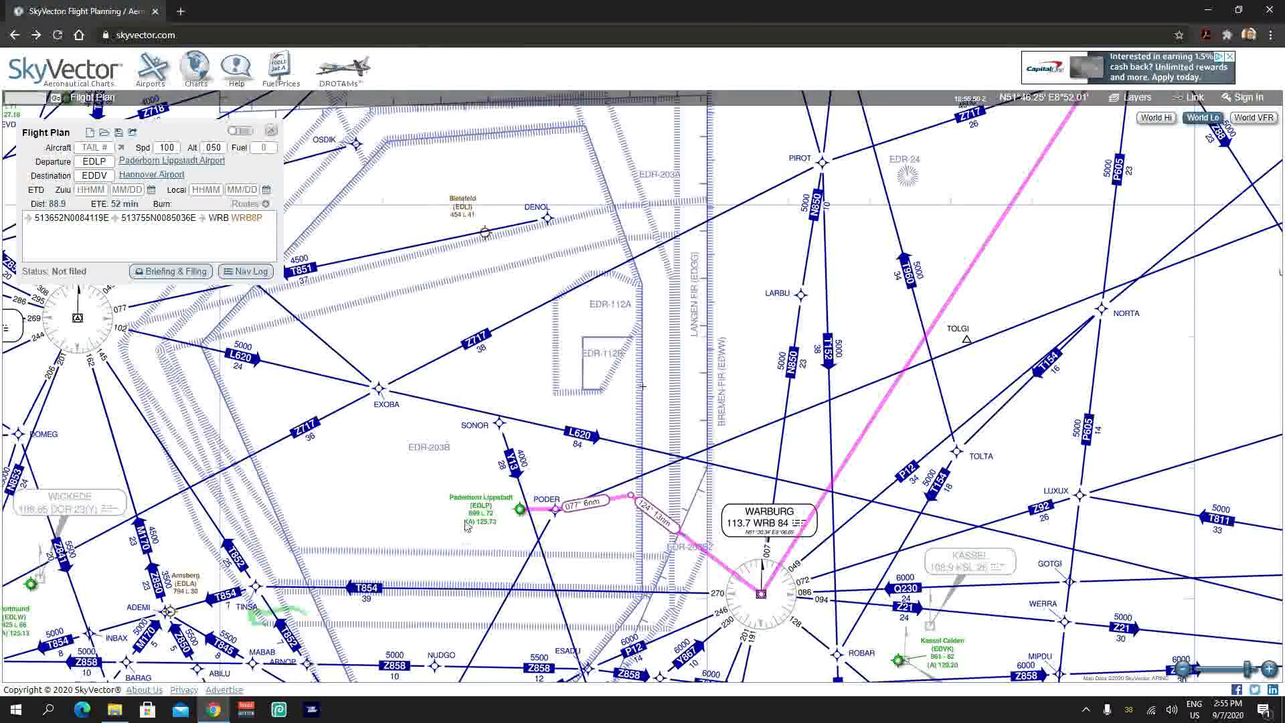
left_click_drag(744, 390, 632, 542)
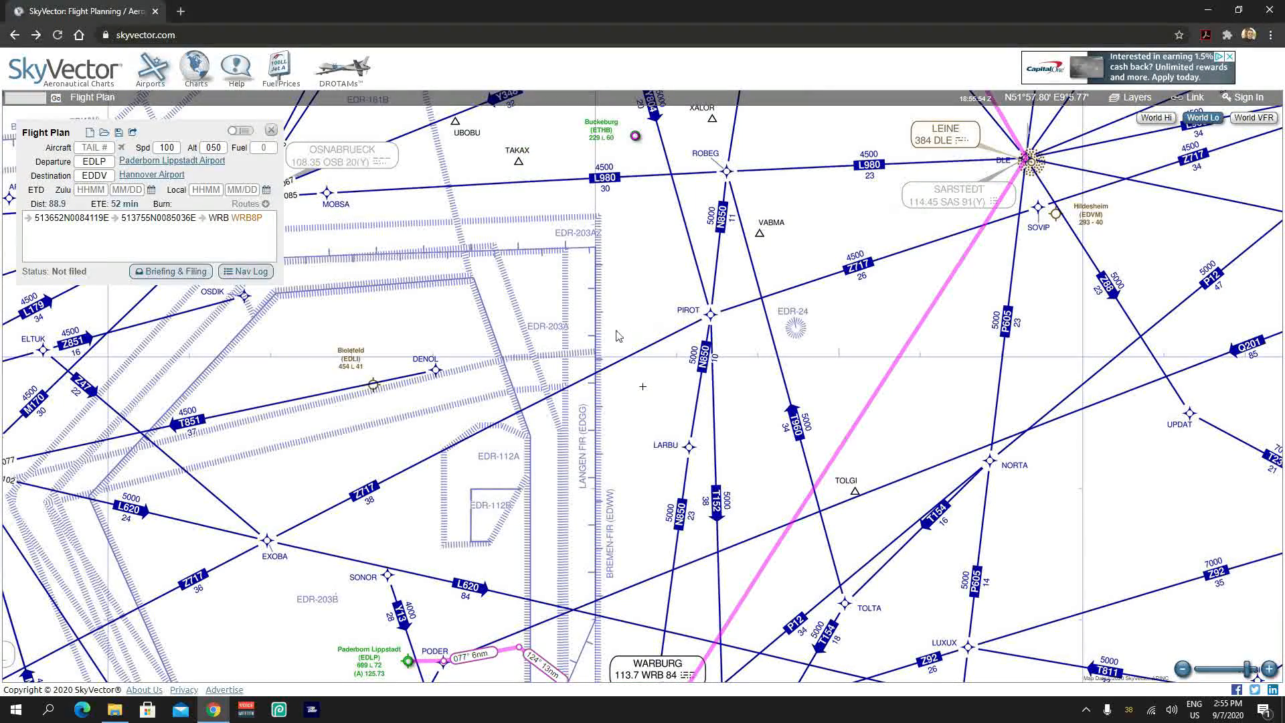
Step: Reroute the leg after WRB through the LARBU waypoint along airway N850, replacing the WRB8P arrival
left_click_drag(759, 367, 769, 177)
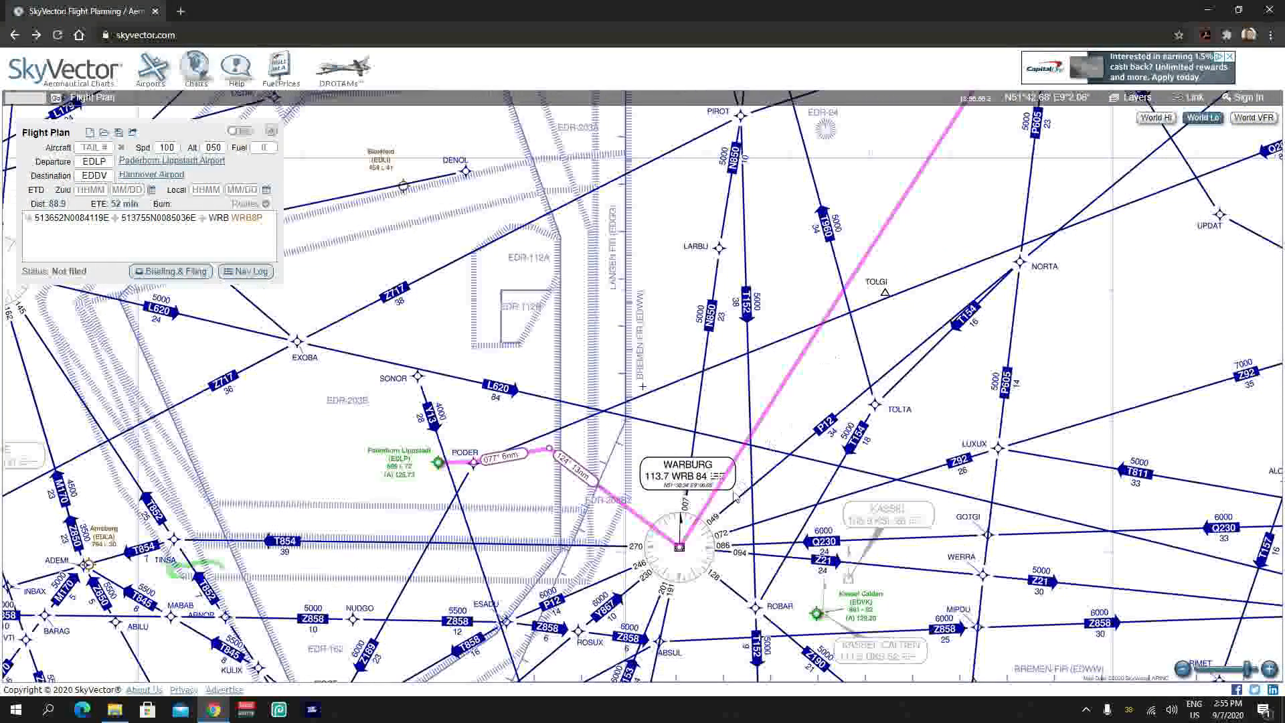
scroll(696, 549, "up", 1)
left_click_drag(697, 550, 650, 468)
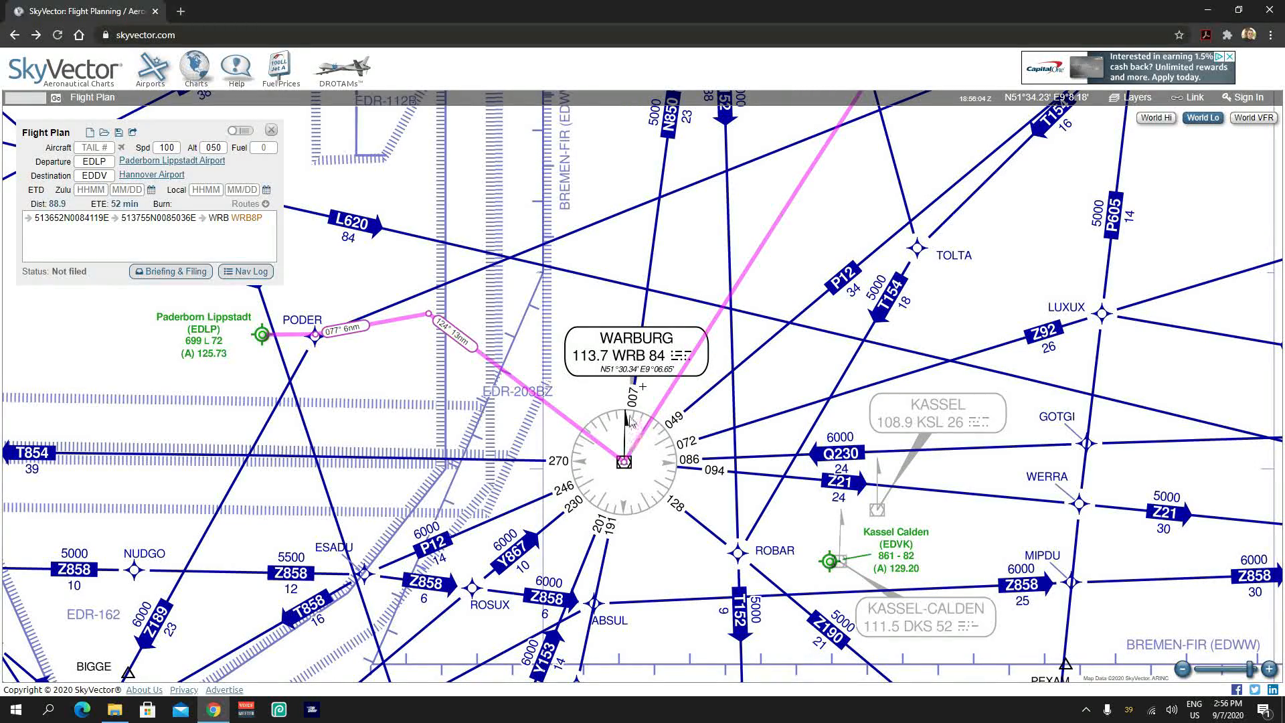
left_click_drag(686, 198, 657, 232)
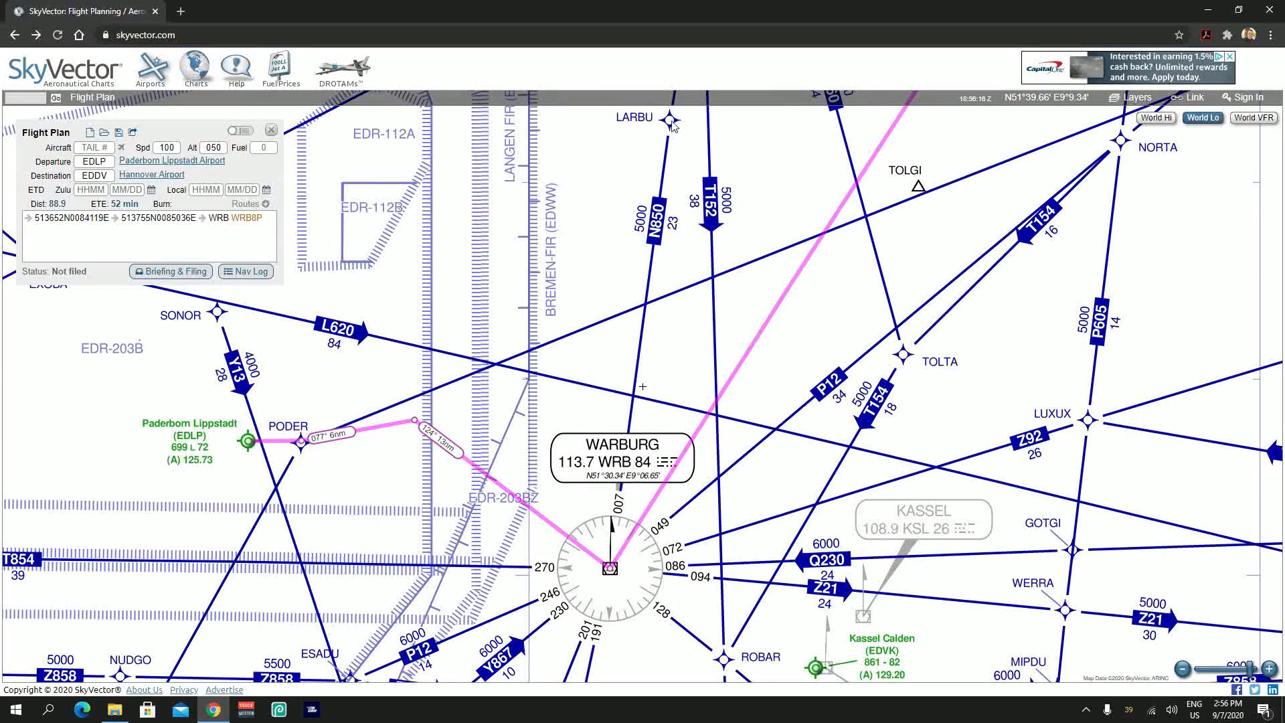
left_click_drag(670, 125, 671, 242)
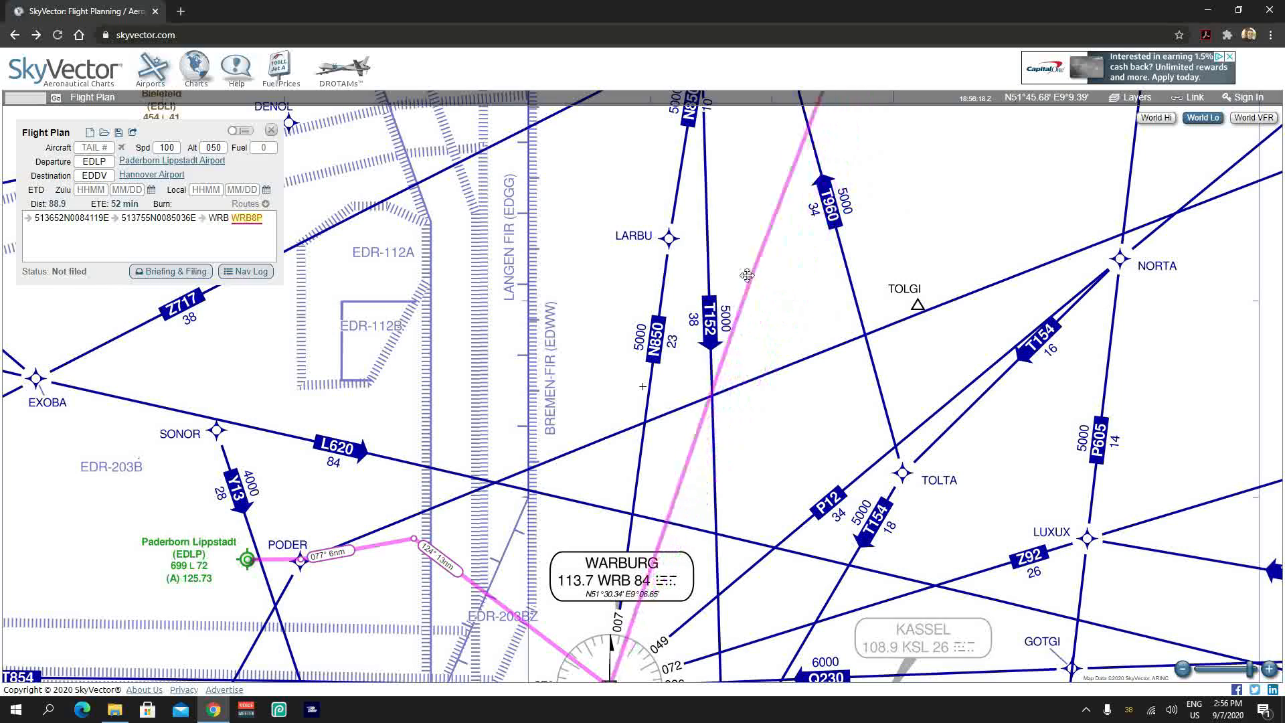
left_click(673, 244)
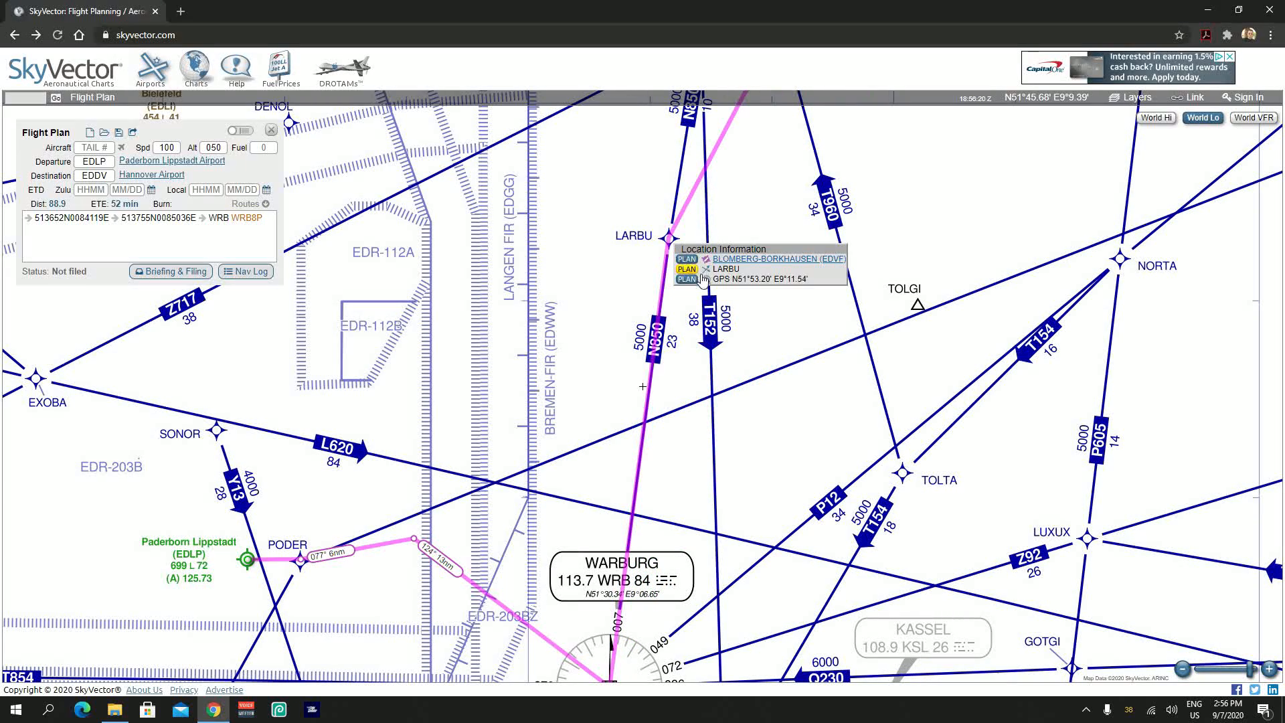
left_click(690, 268)
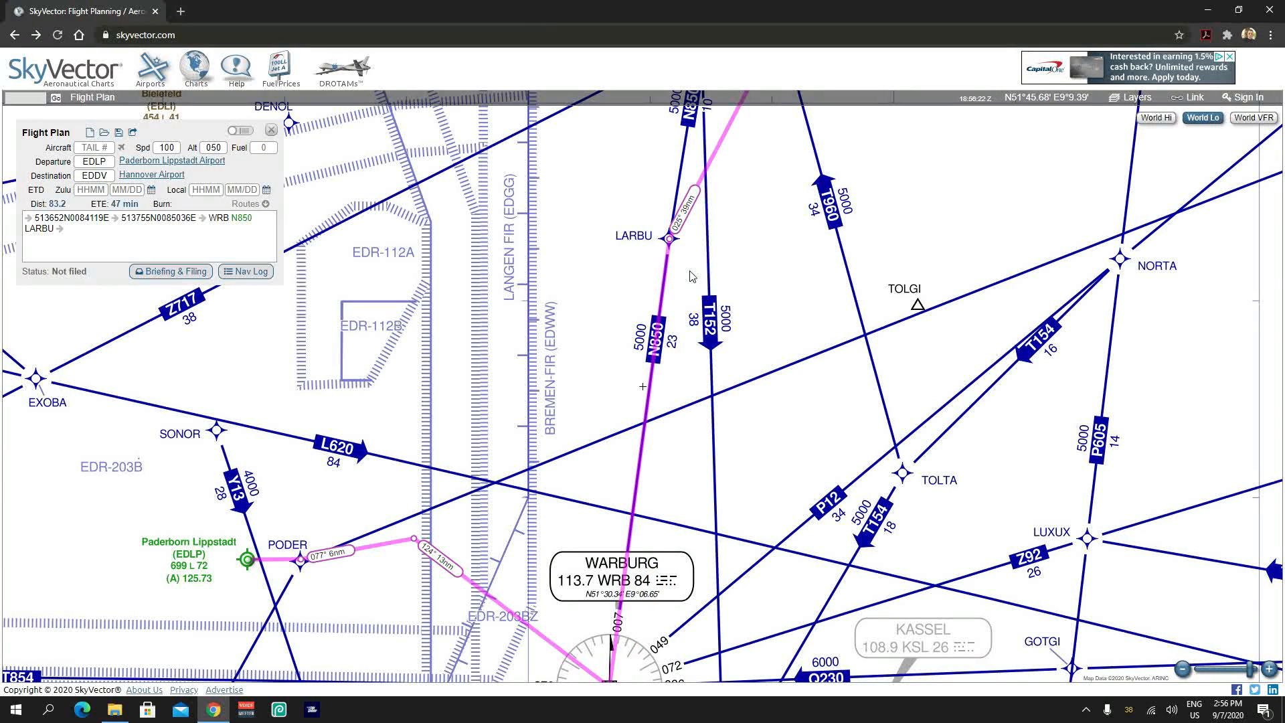
left_click_drag(689, 307, 700, 260)
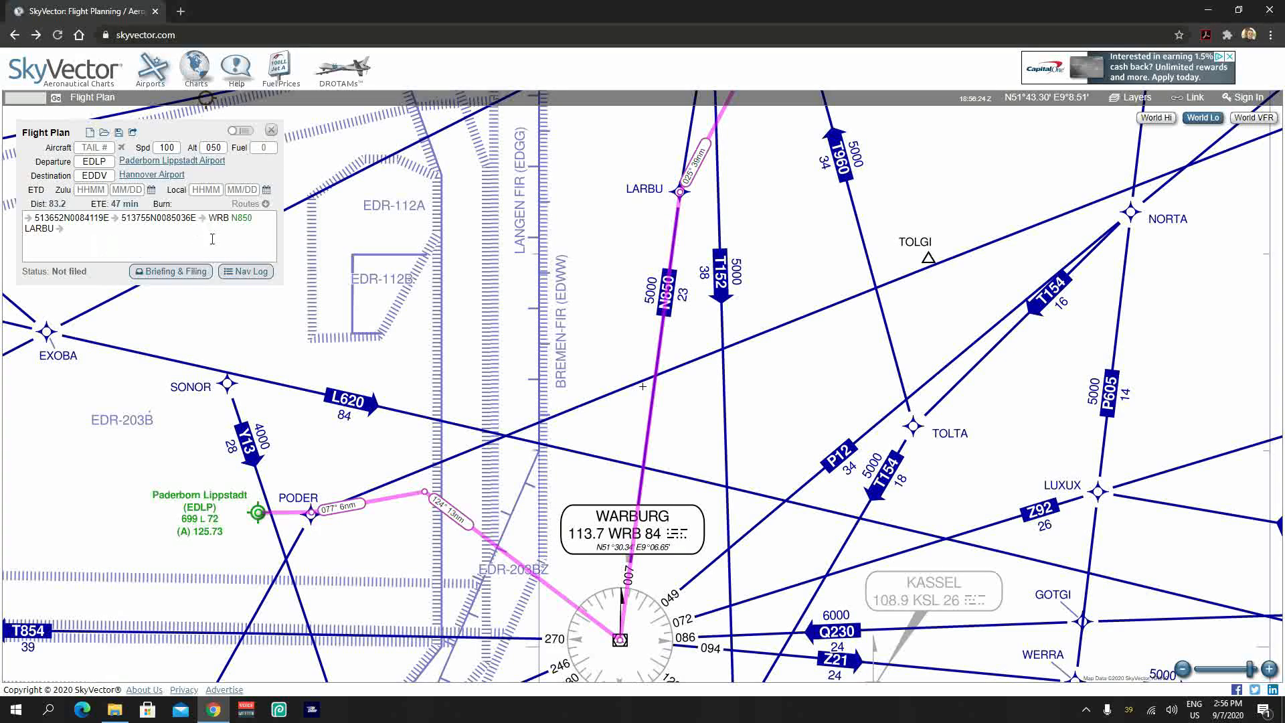
mouse_move(250, 226)
Step: Examine airway N850 from WARBURG through LARBU and ROBEG toward NIENBURG, and its position relative to Hannover (EDDV)
left_click_drag(707, 374, 704, 447)
left_click_drag(629, 672, 637, 514)
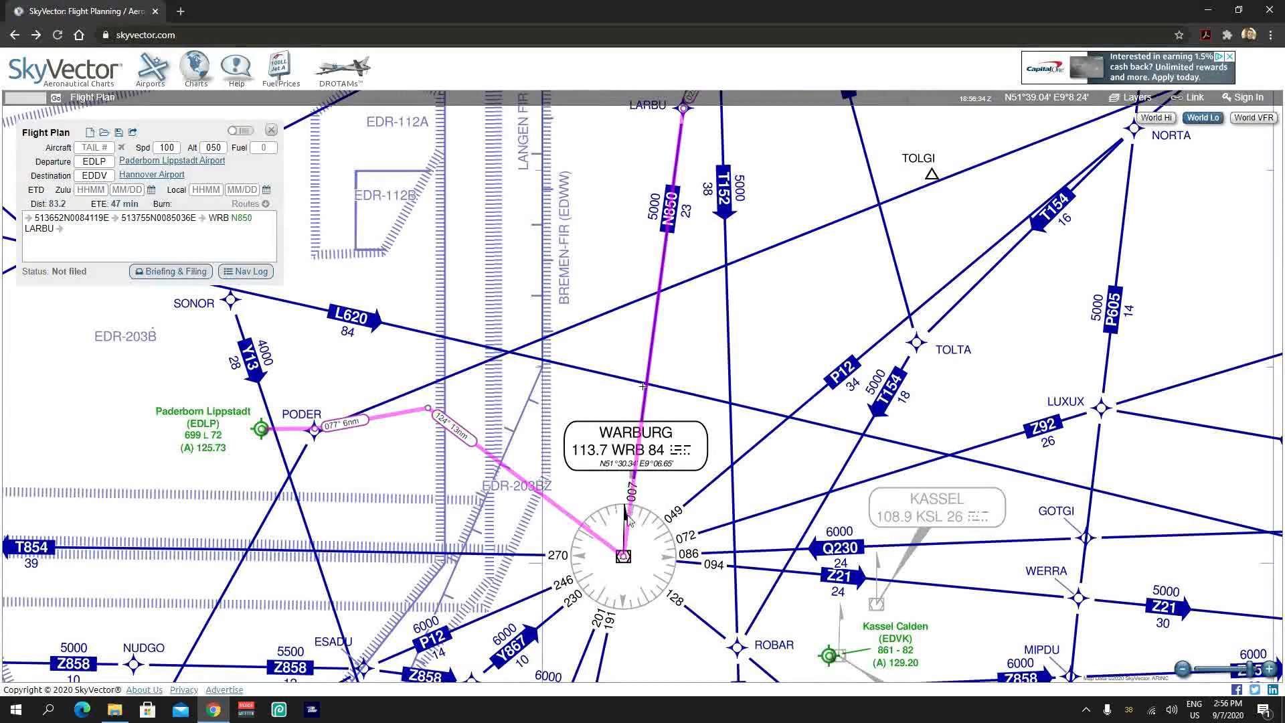
left_click_drag(678, 300, 672, 394)
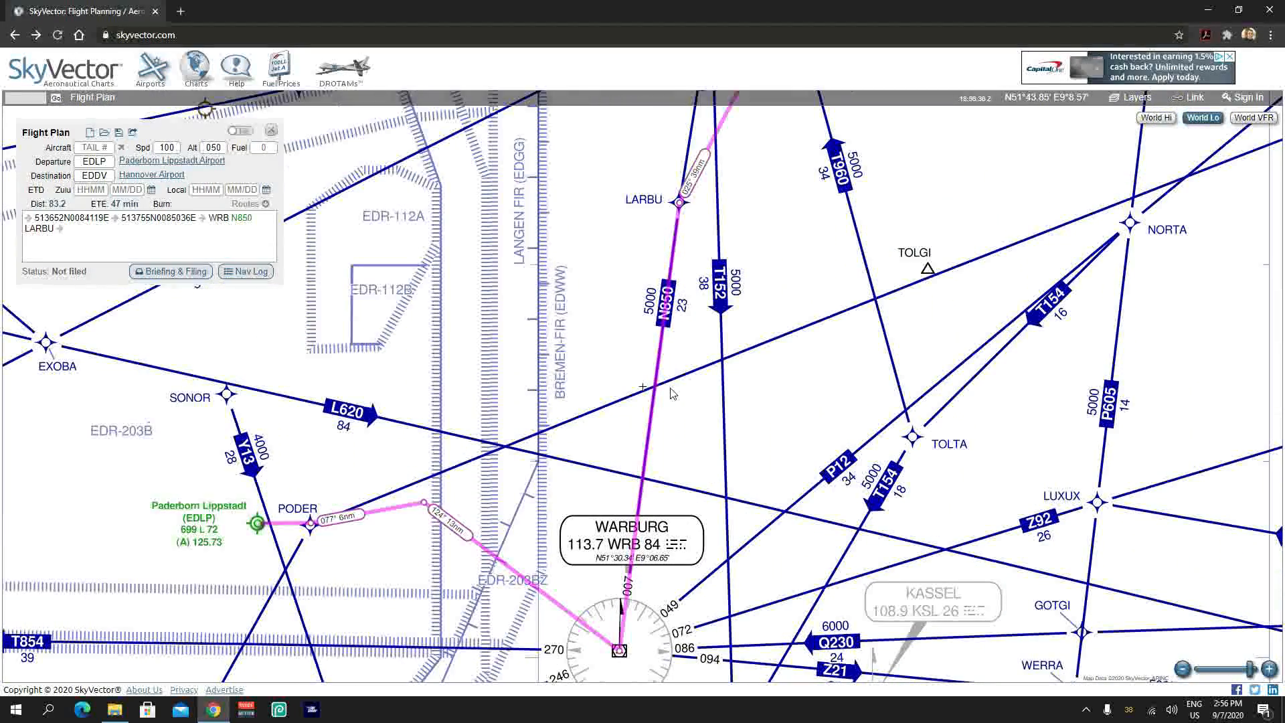
scroll(682, 393, "down", 2)
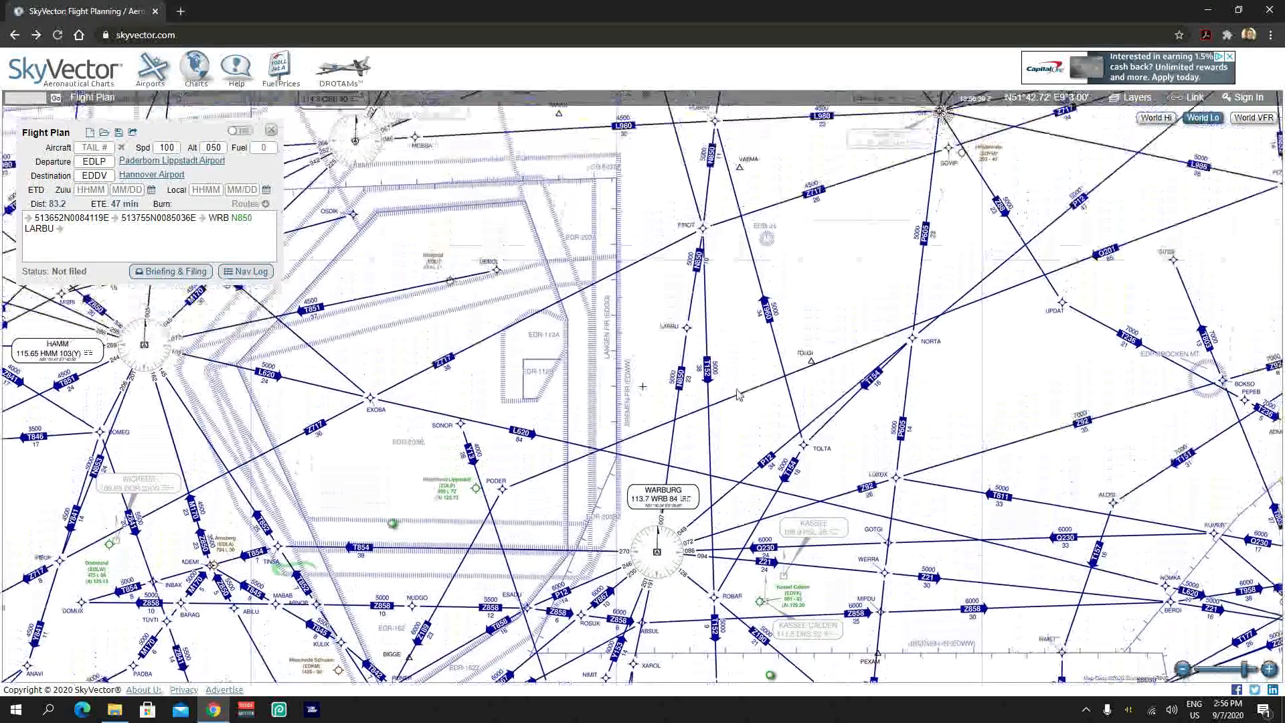
left_click_drag(751, 355, 706, 591)
left_click_drag(717, 321, 687, 457)
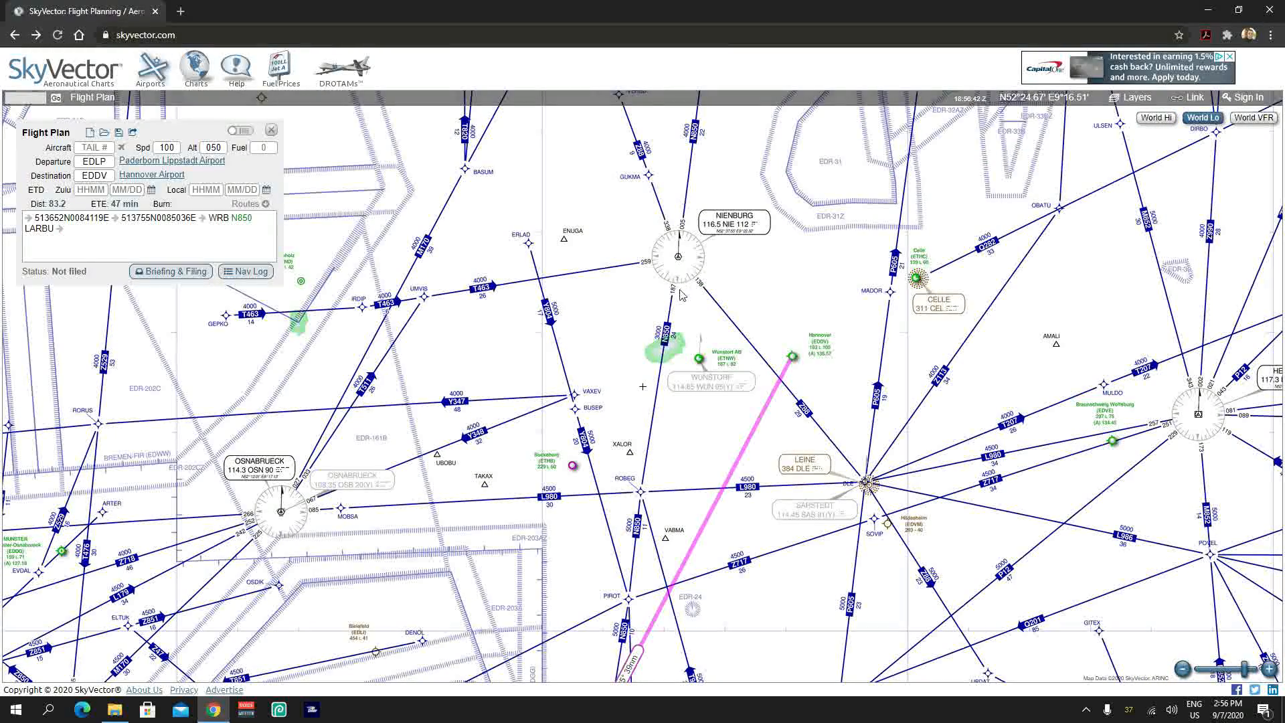
left_click_drag(679, 415, 678, 216)
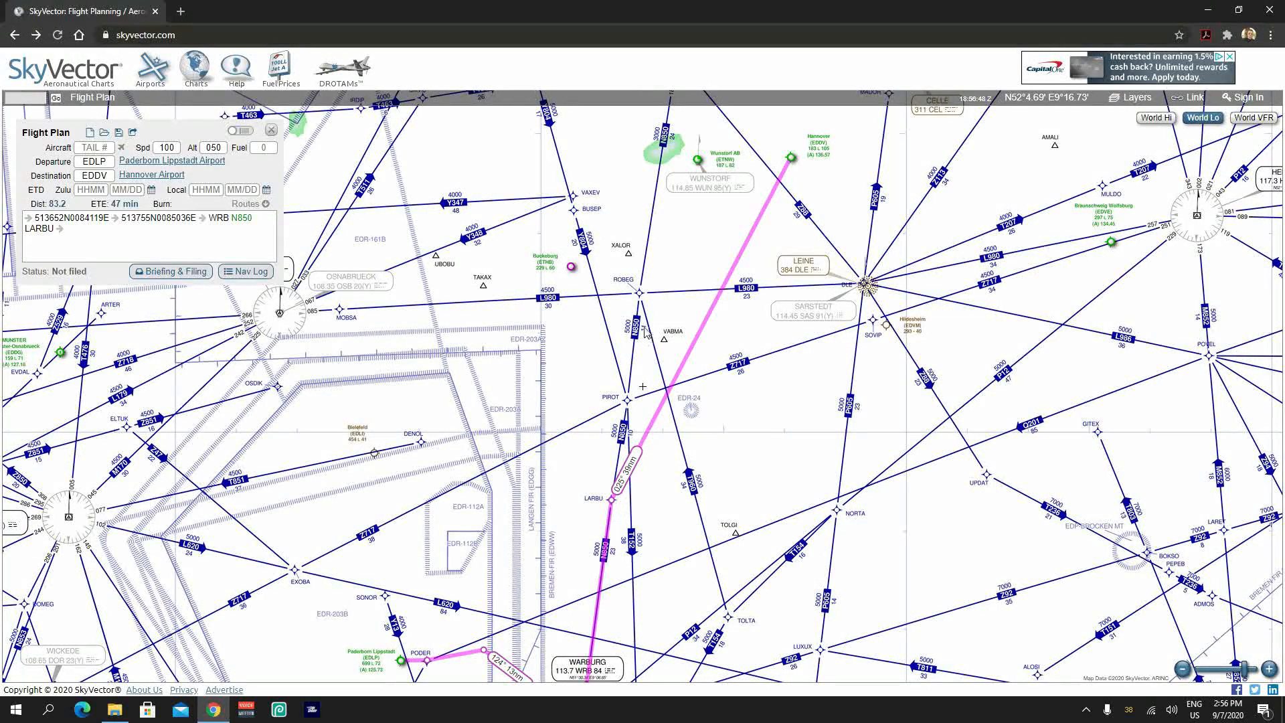
left_click_drag(679, 160, 675, 305)
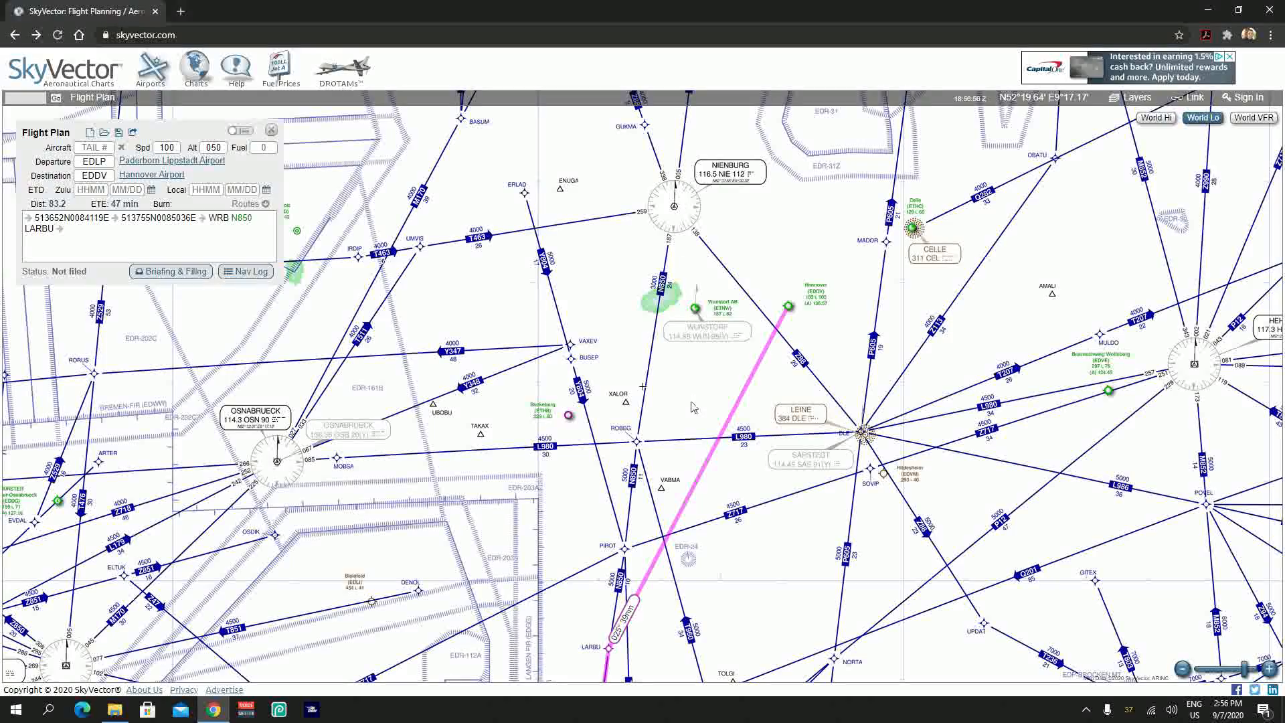
left_click_drag(681, 426, 670, 250)
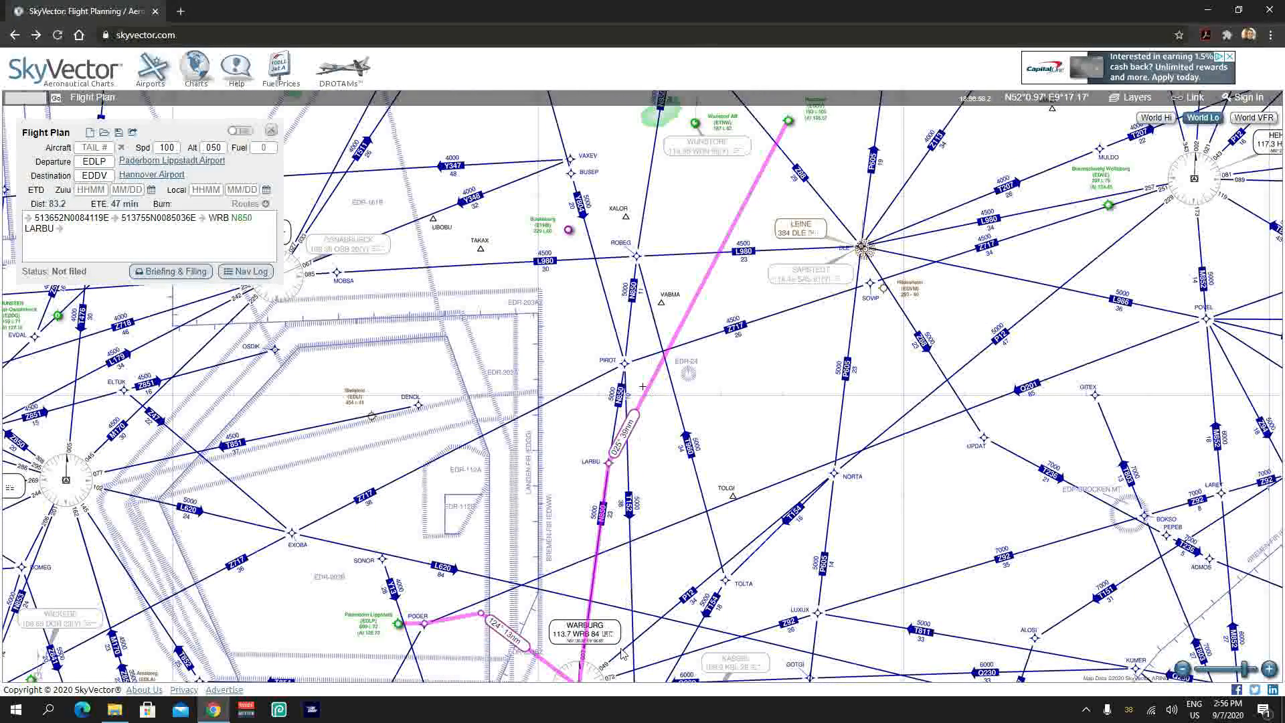
left_click_drag(604, 667, 602, 614)
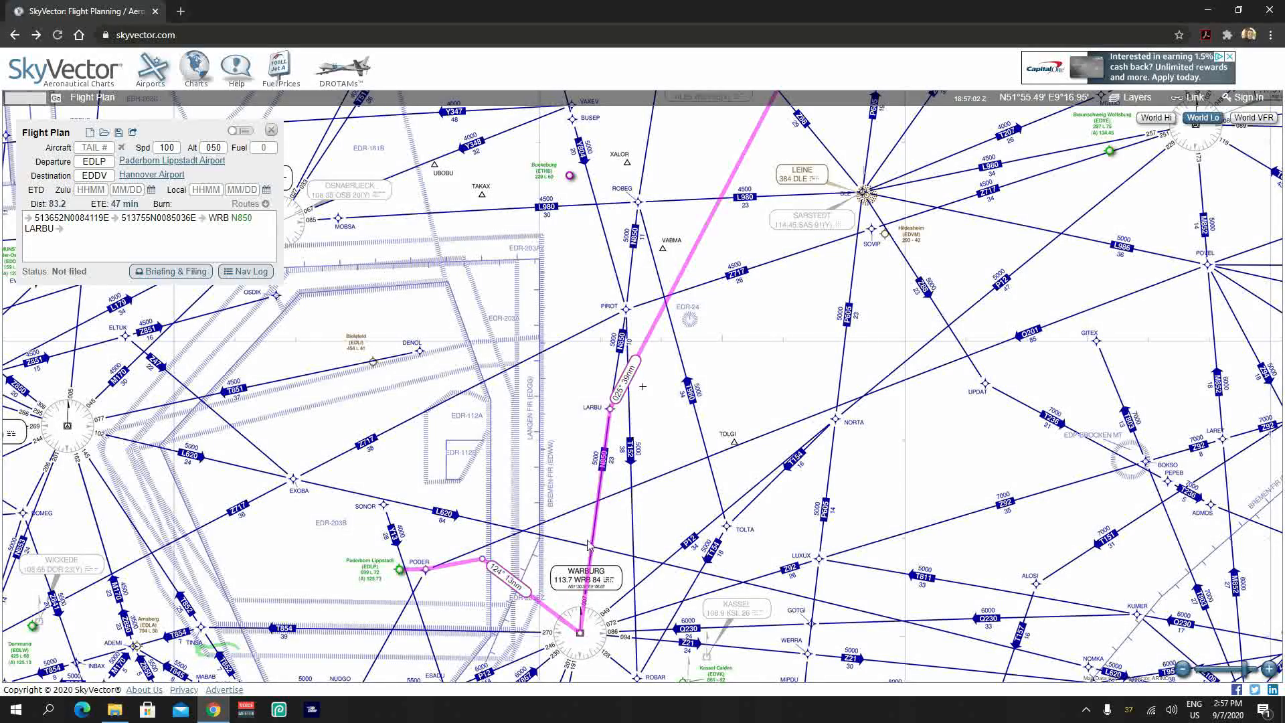
left_click_drag(637, 294, 659, 460)
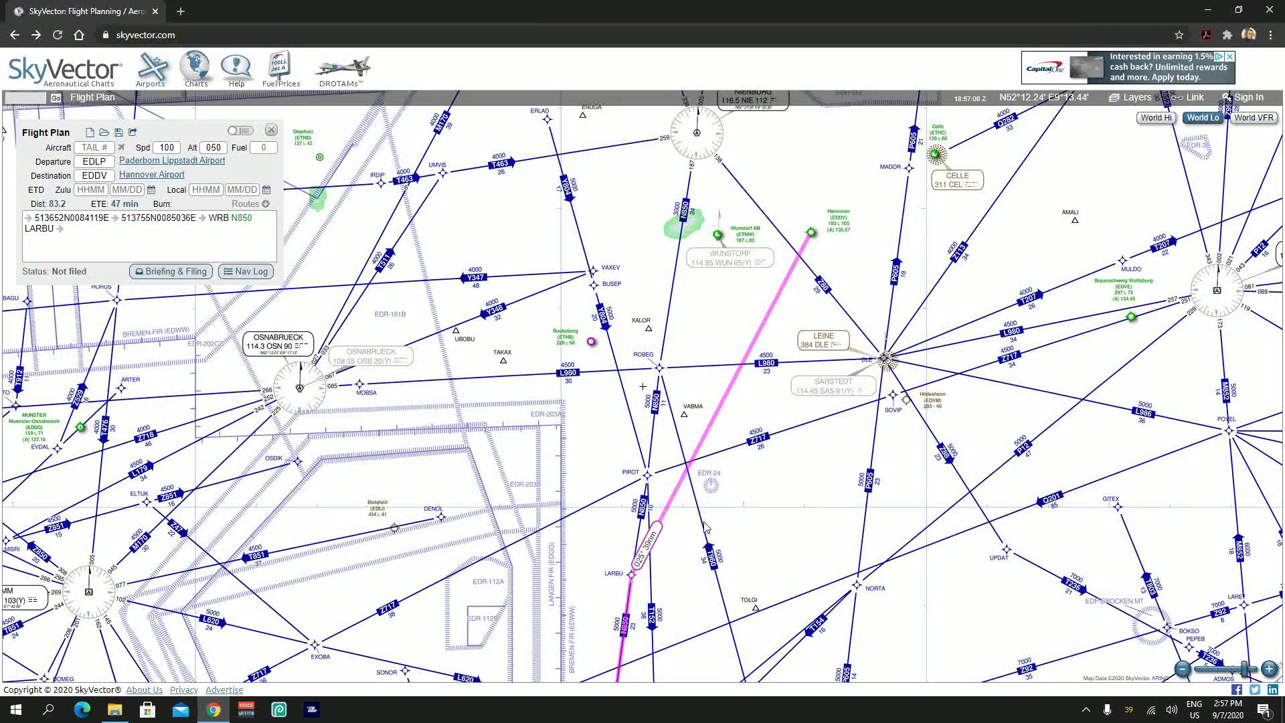
left_click_drag(708, 524, 718, 466)
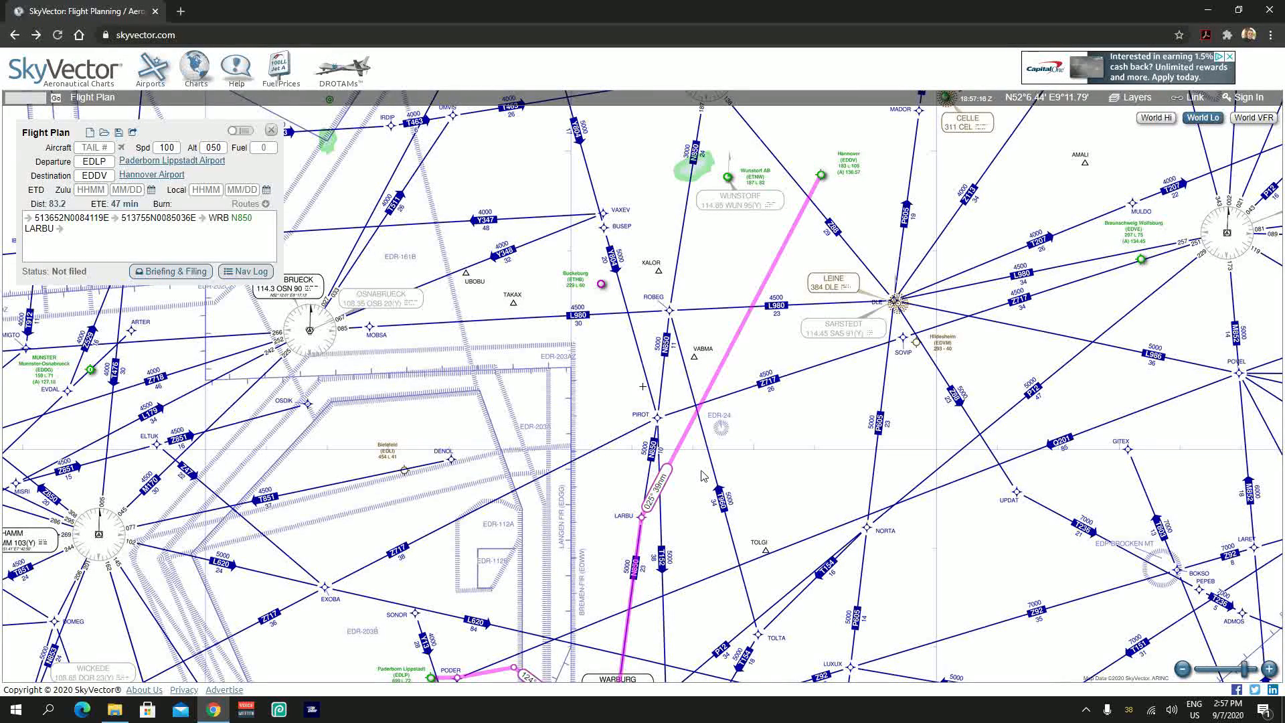
Step: Extend the route from LARBU along airway N850 through the PIROT and ROBEG waypoints
scroll(703, 475, "up", 1)
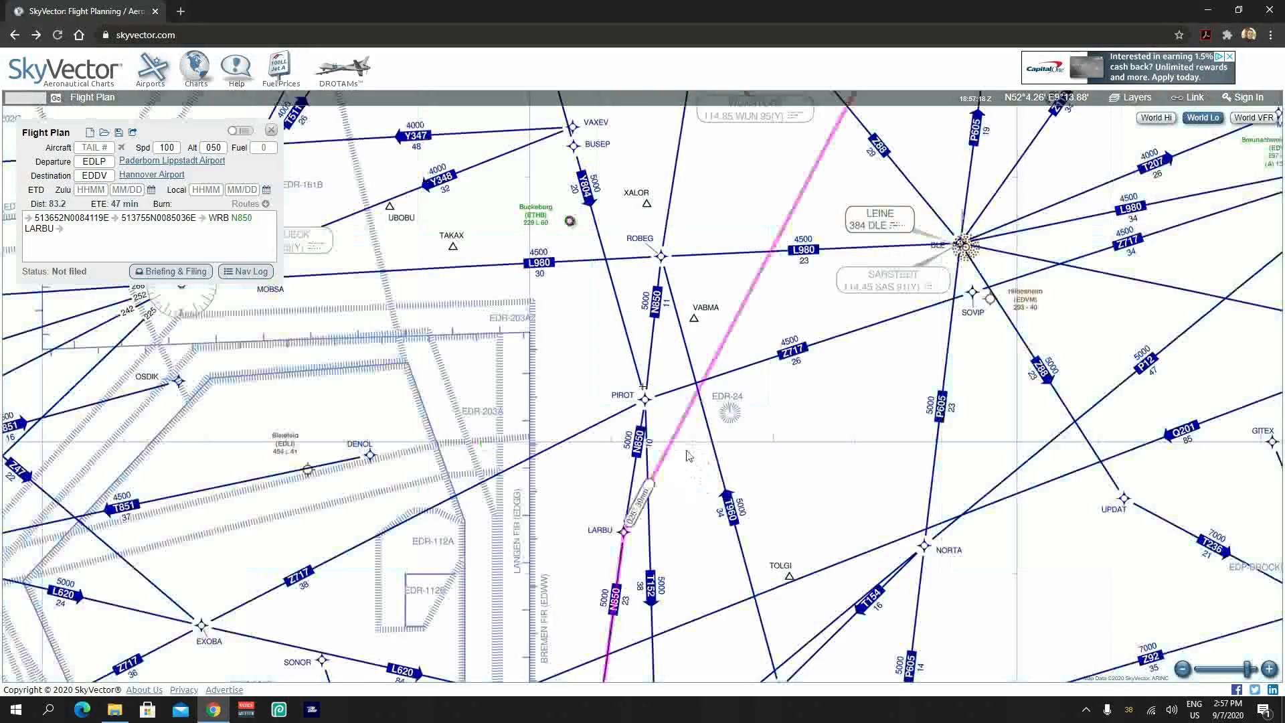
left_click_drag(678, 420, 622, 384)
left_click(629, 413)
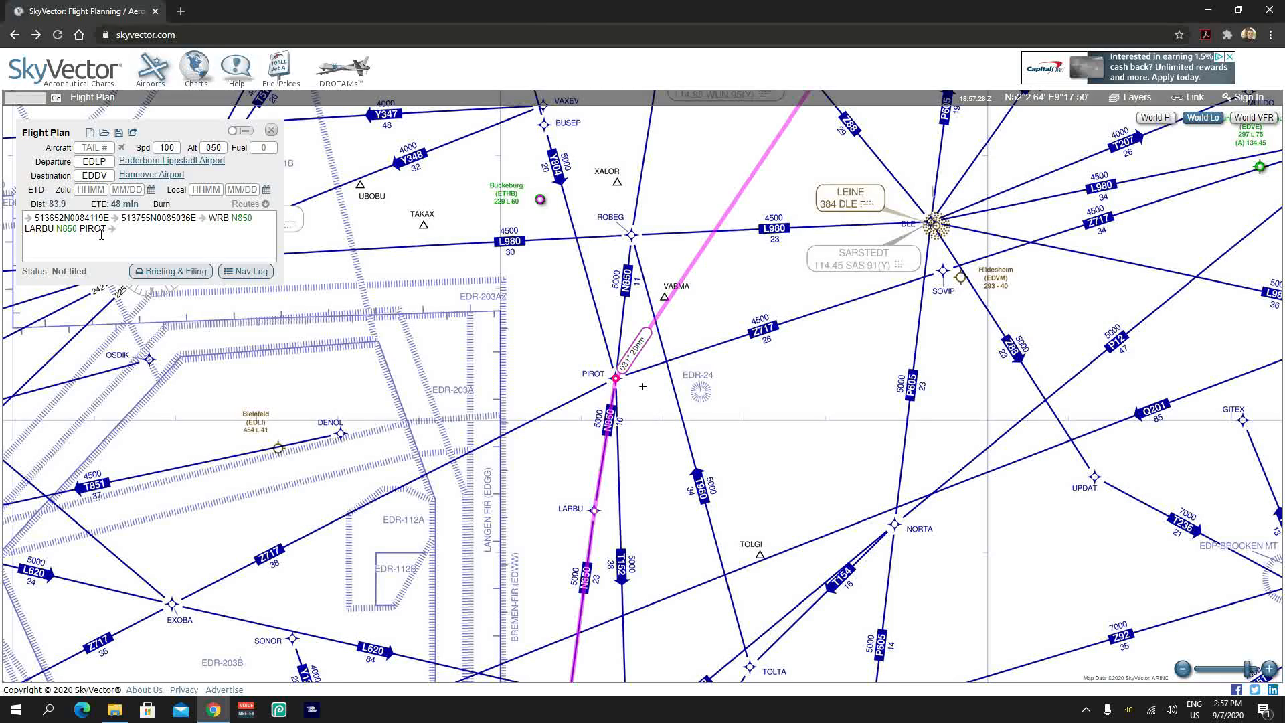
mouse_move(78, 230)
mouse_move(249, 220)
left_click_drag(689, 322, 680, 481)
left_click_drag(692, 415, 630, 403)
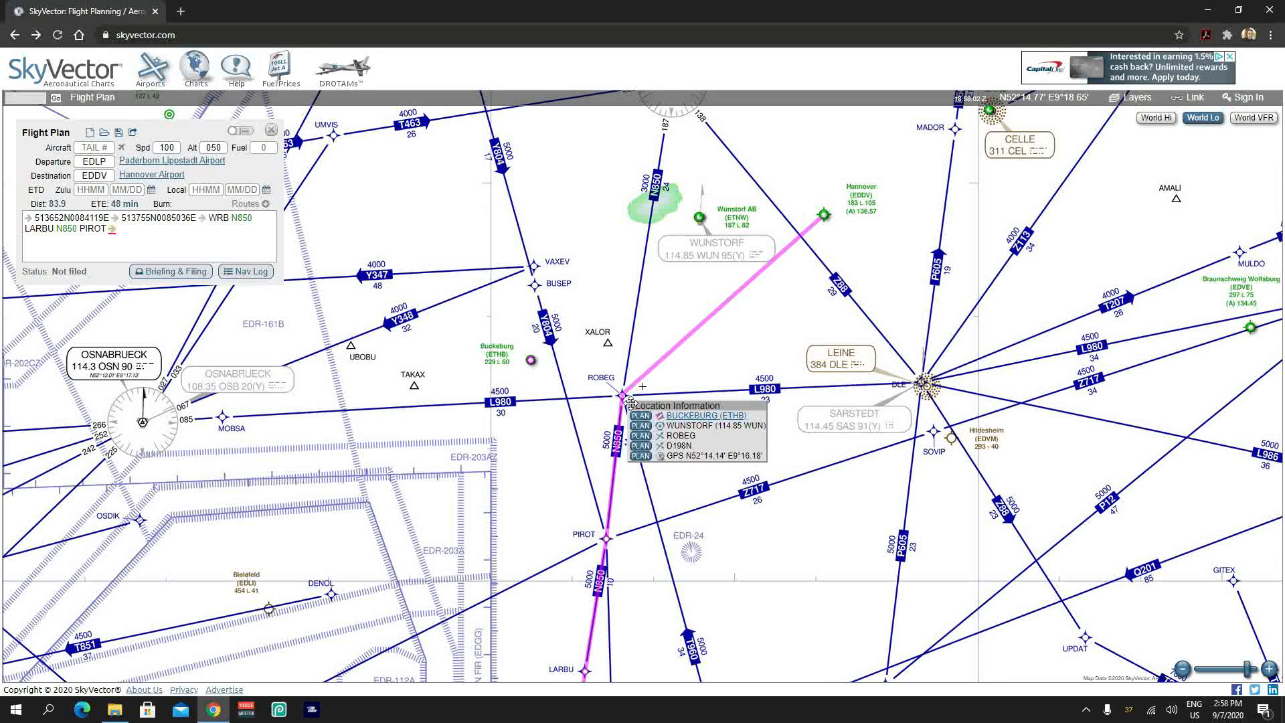
left_click(640, 435)
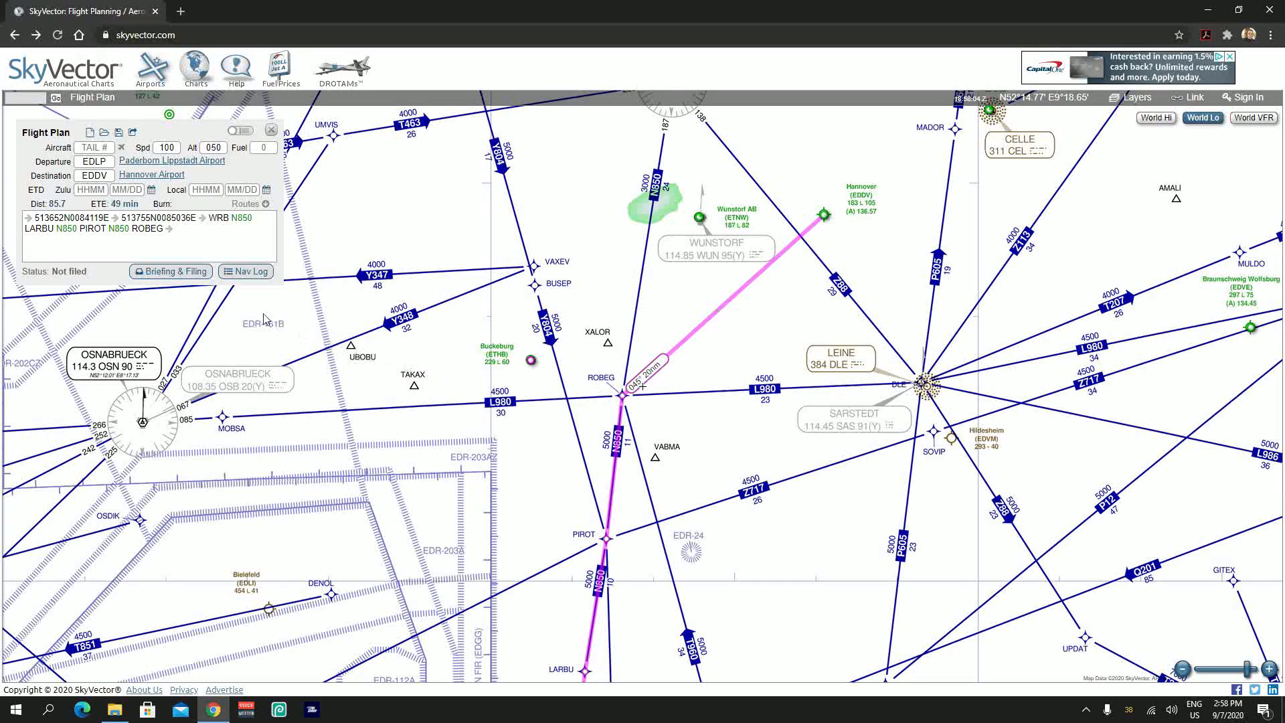
Step: Review the N850 legs between ROBEG and WRB and check the location information at ROBEG
left_click_drag(542, 413, 483, 245)
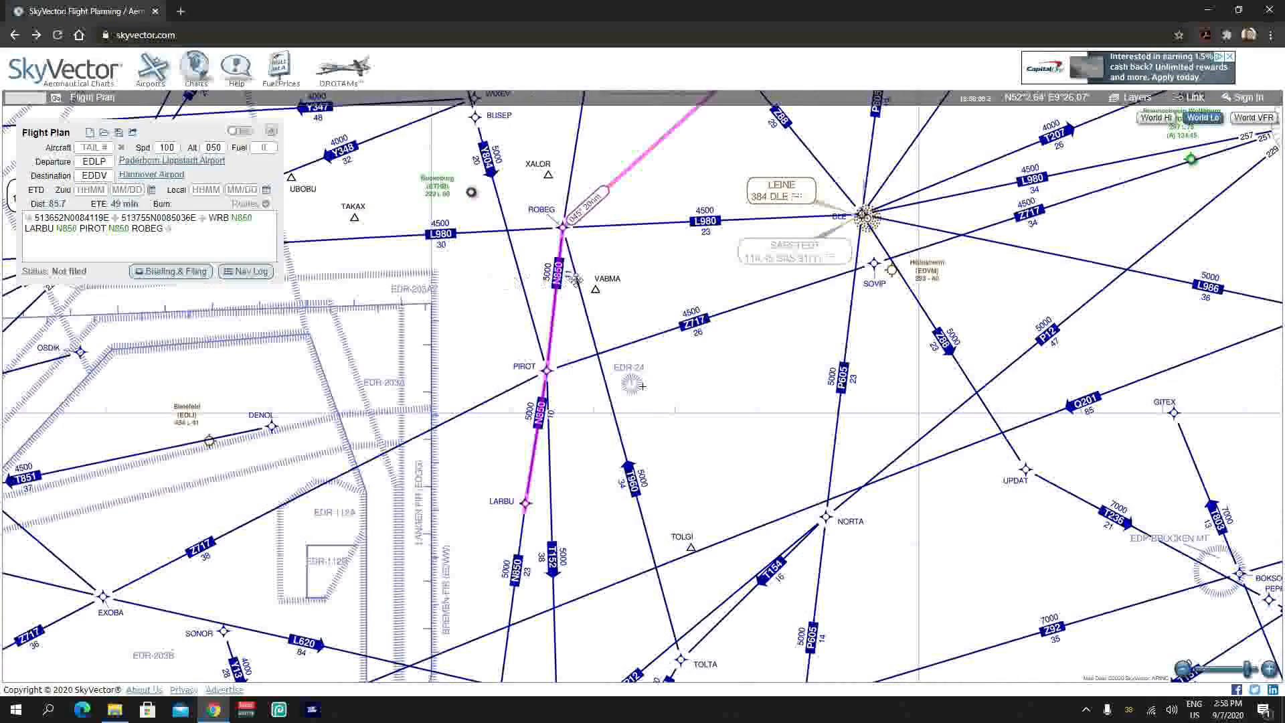
left_click_drag(580, 510, 620, 394)
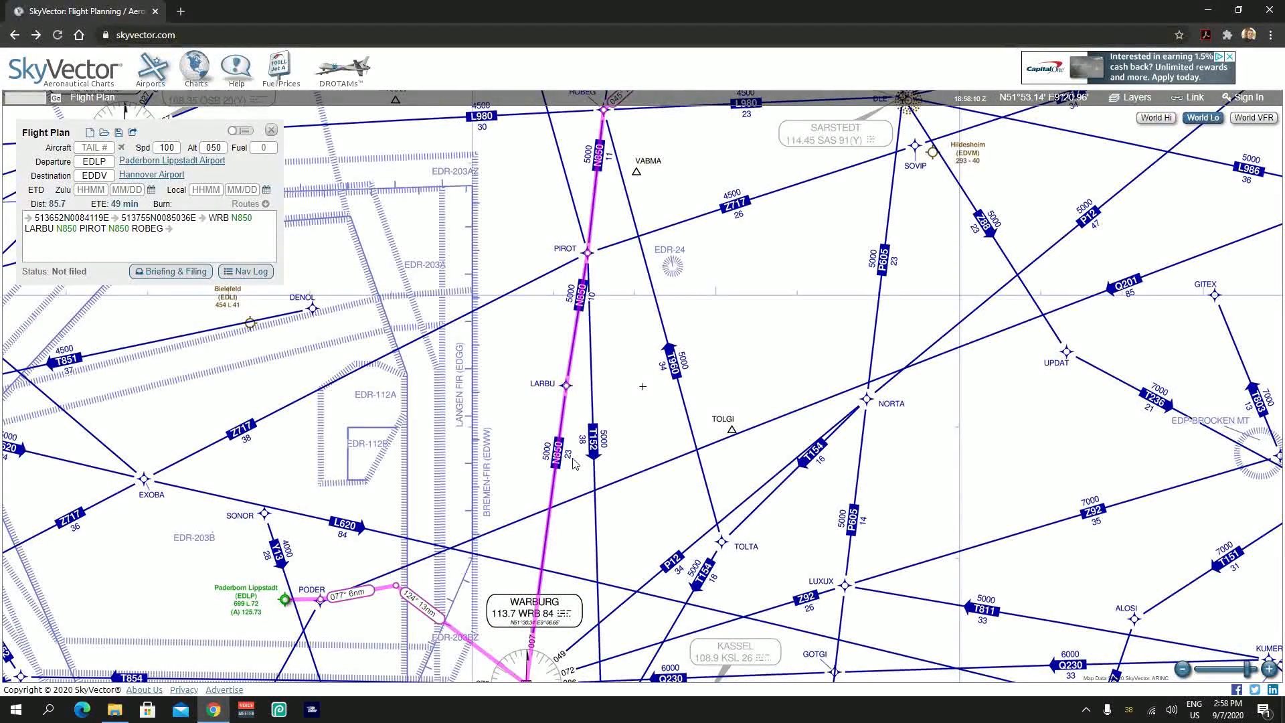
left_click_drag(612, 368, 640, 293)
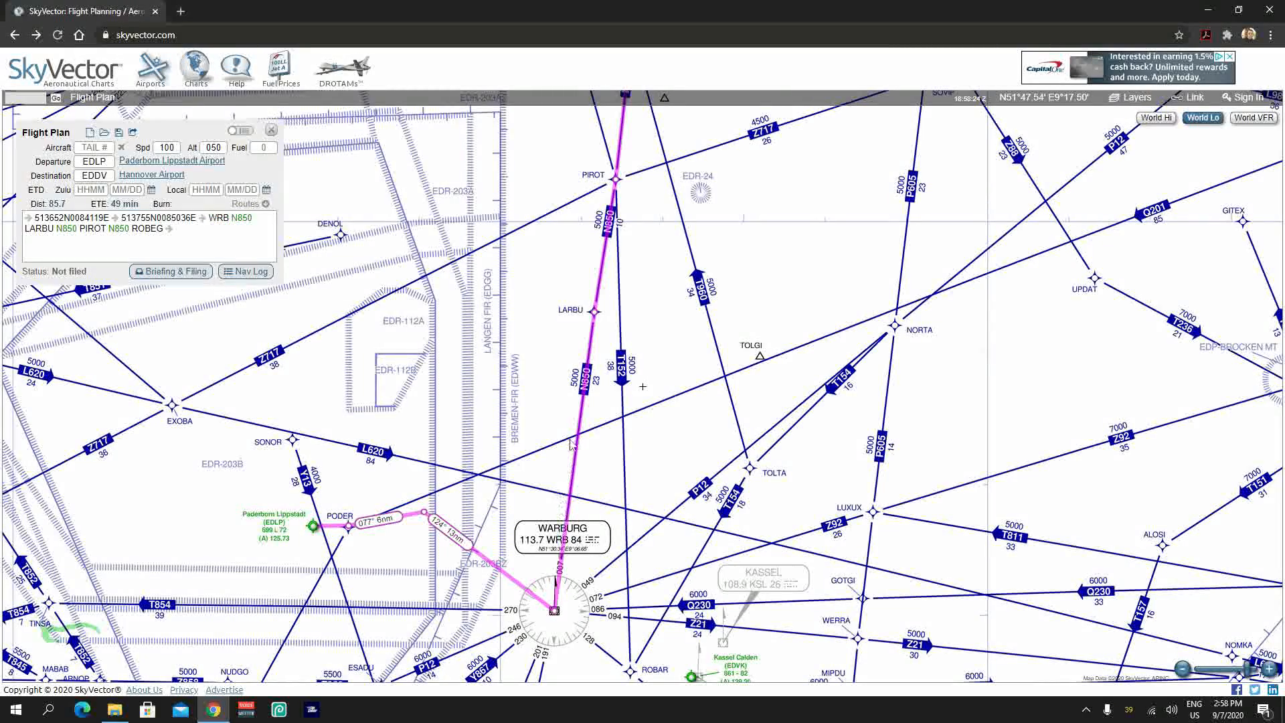
mouse_move(596, 370)
left_mouse_down()
mouse_move(564, 552)
mouse_move(611, 376)
left_mouse_up()
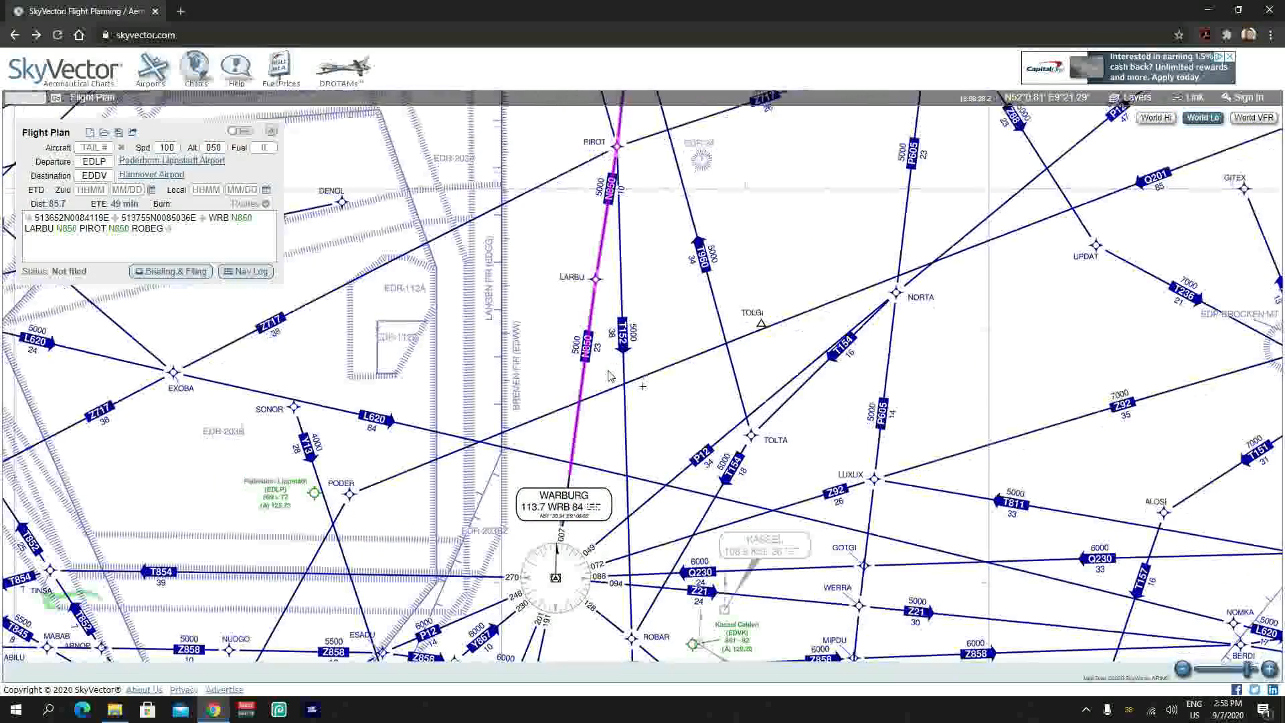
left_click_drag(611, 439, 631, 656)
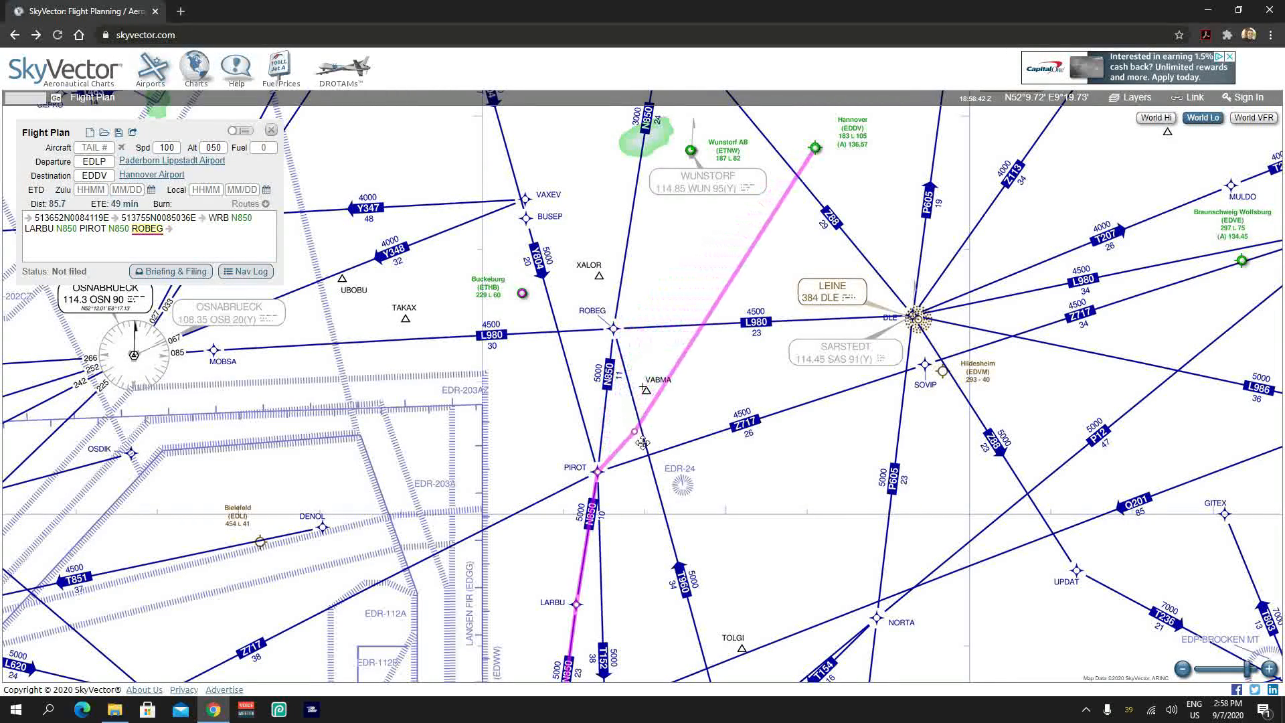
left_click(622, 337)
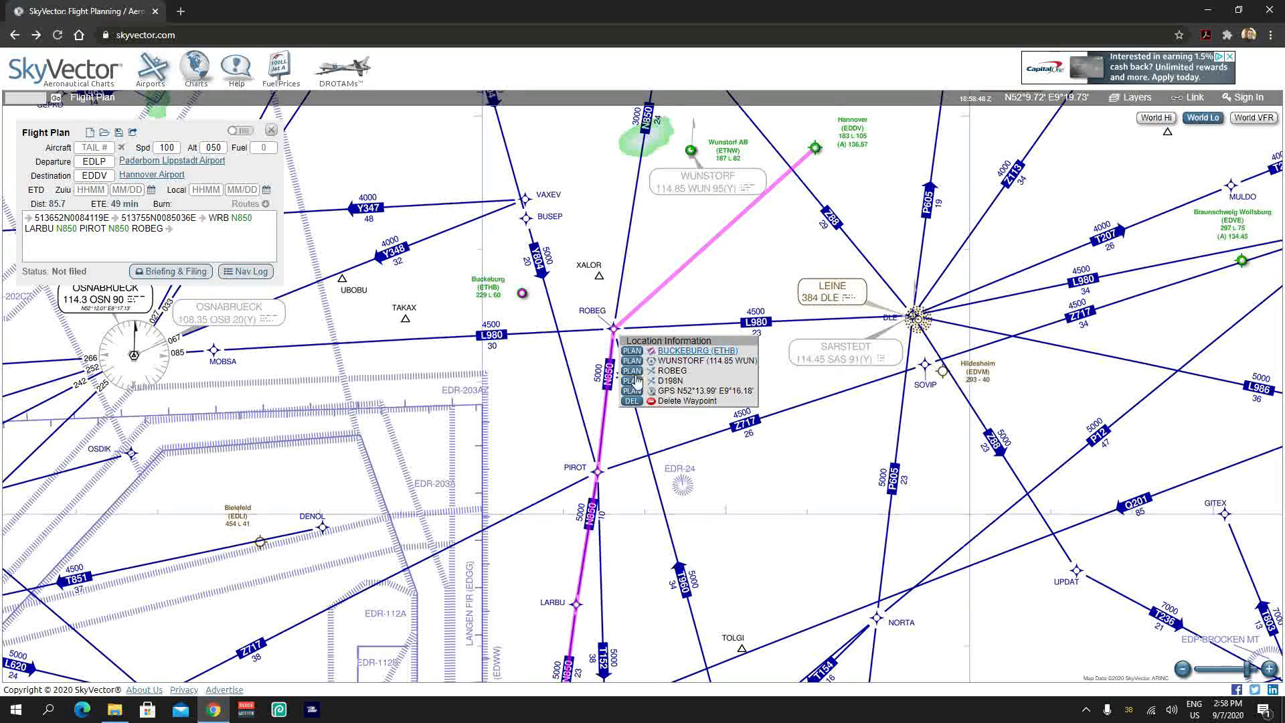
Step: Add GPS waypoint 522829N0091953E on airway N850 west of Wunstorf, between ROBEG and EDDV
left_click_drag(703, 299, 679, 471)
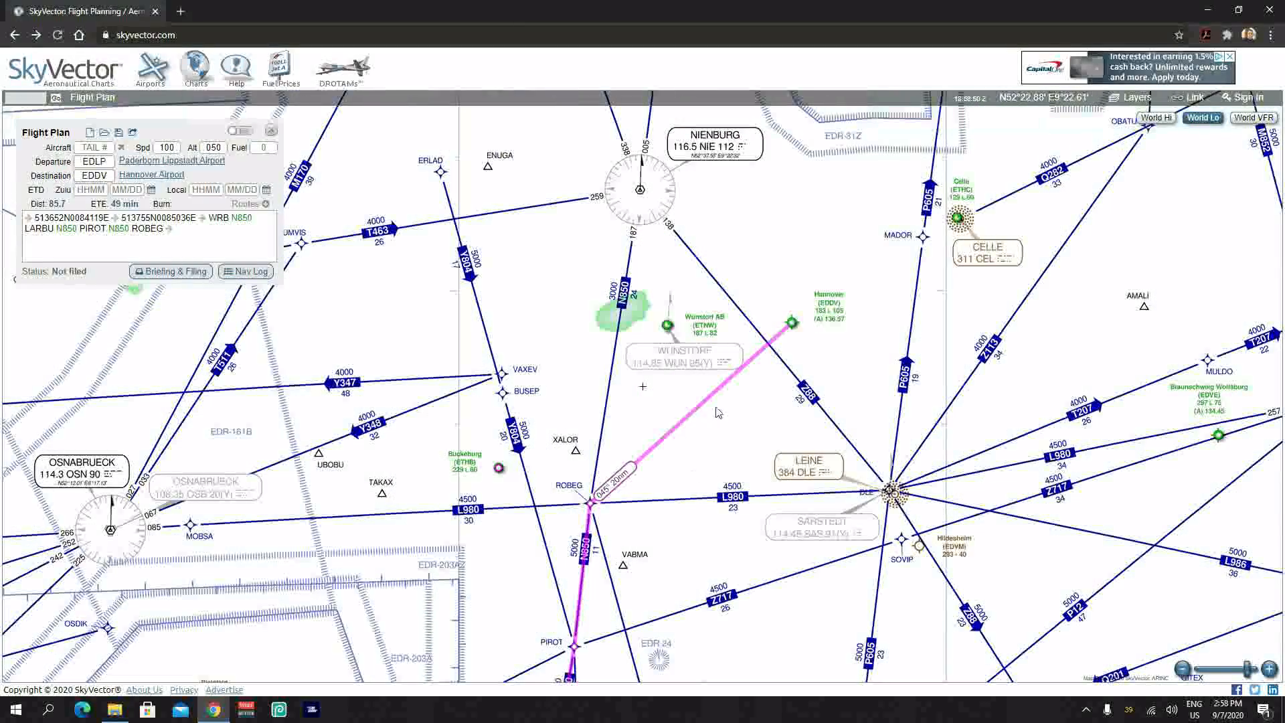
left_click_drag(730, 392, 629, 320)
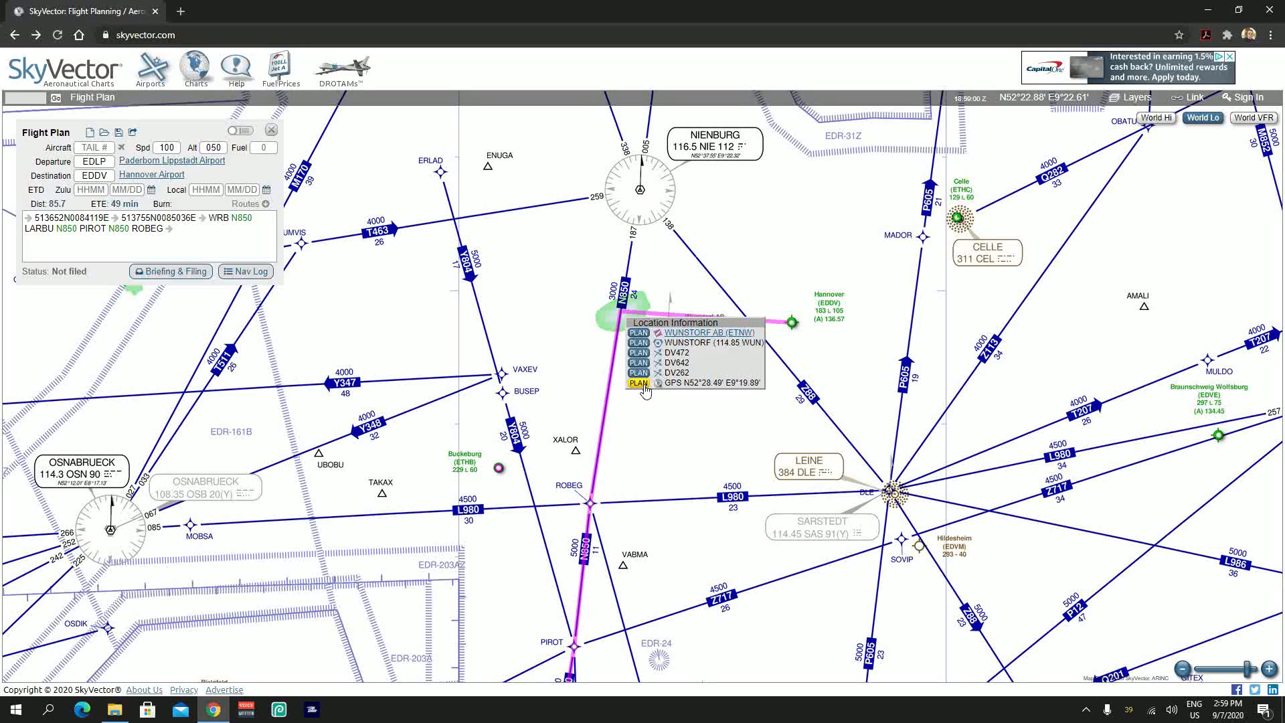
left_click(639, 382)
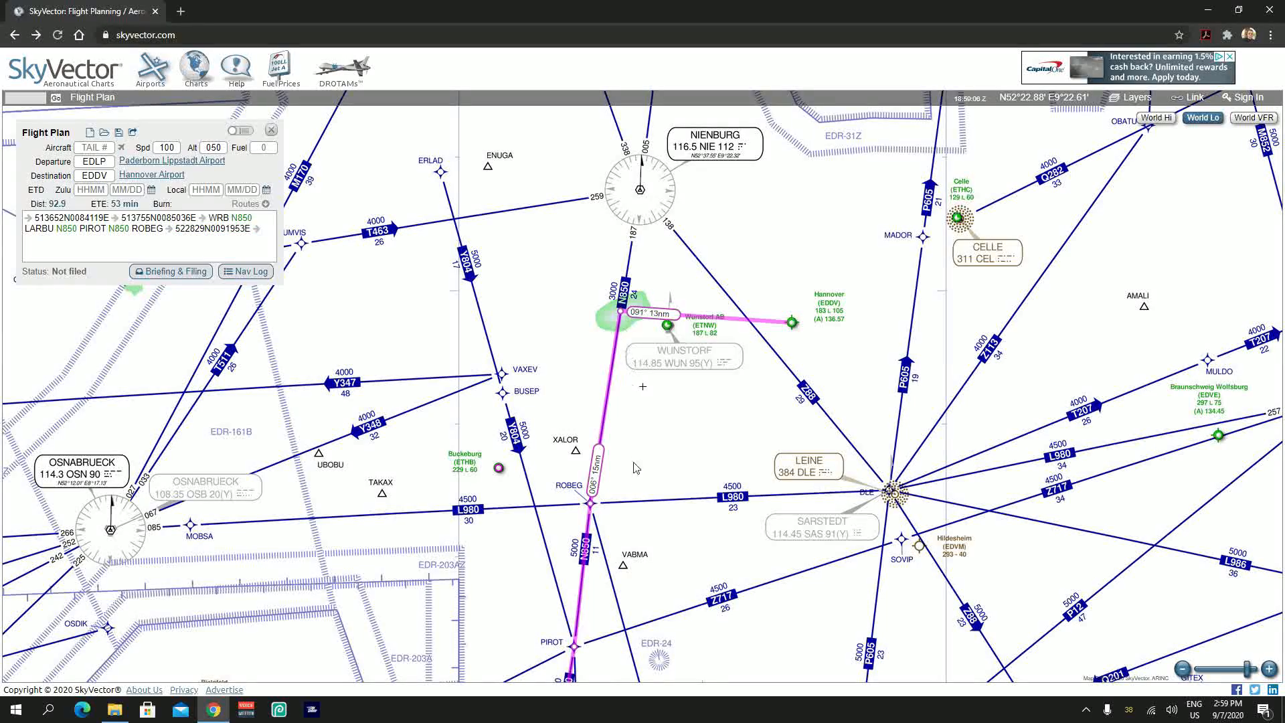
Step: Fine-tune the last GPS waypoint before EDDV to 522841N0092023E so it lines up for the approach into Hannover
left_click_drag(617, 521, 614, 428)
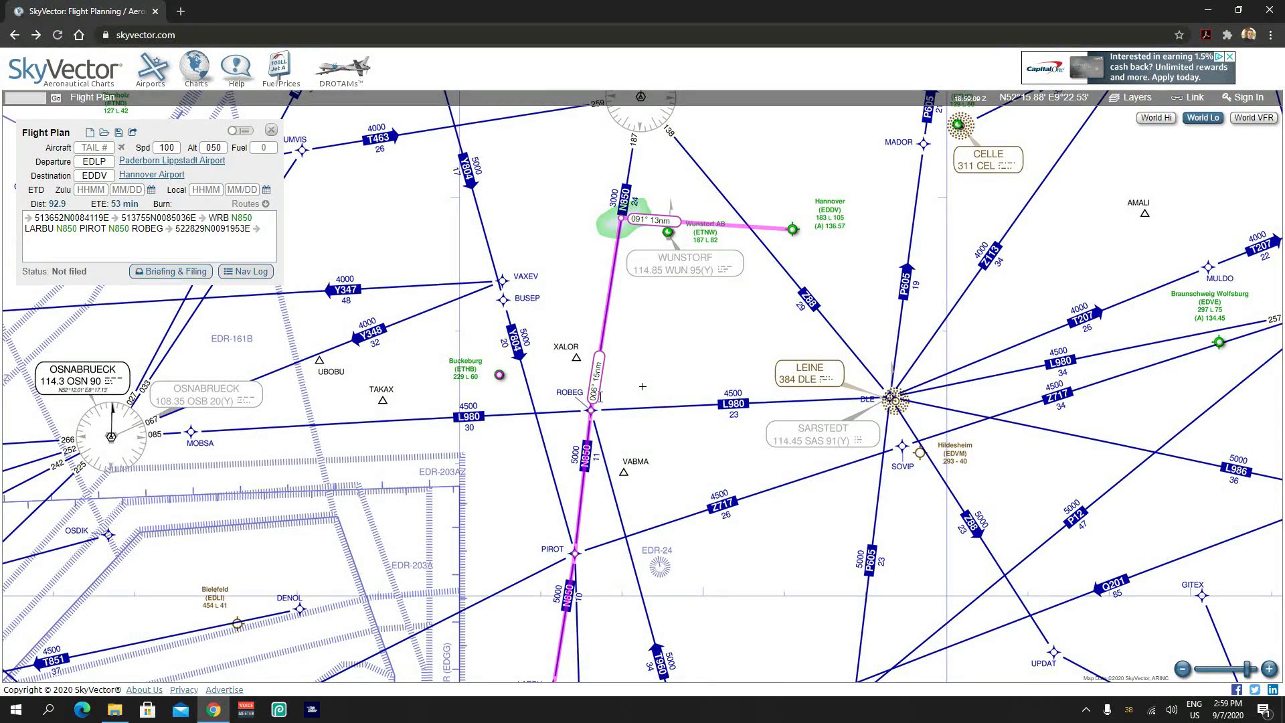
left_click_drag(656, 333, 663, 464)
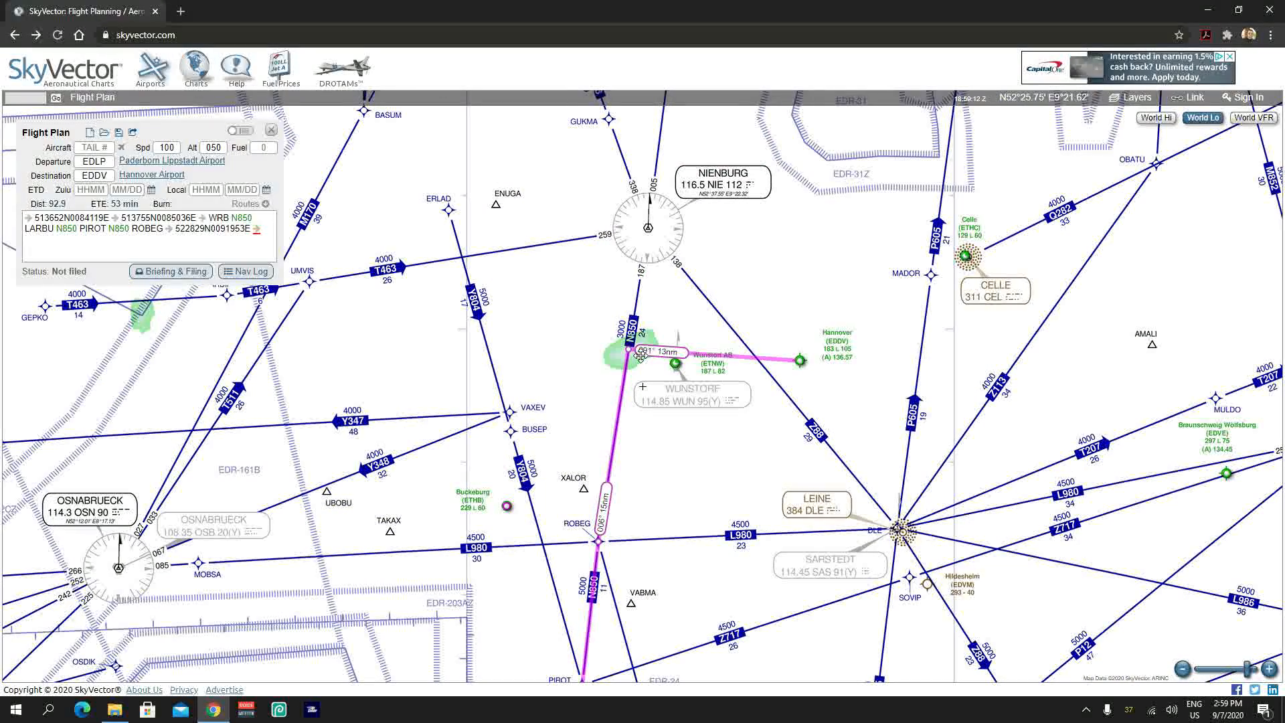
left_click_drag(631, 352, 638, 354)
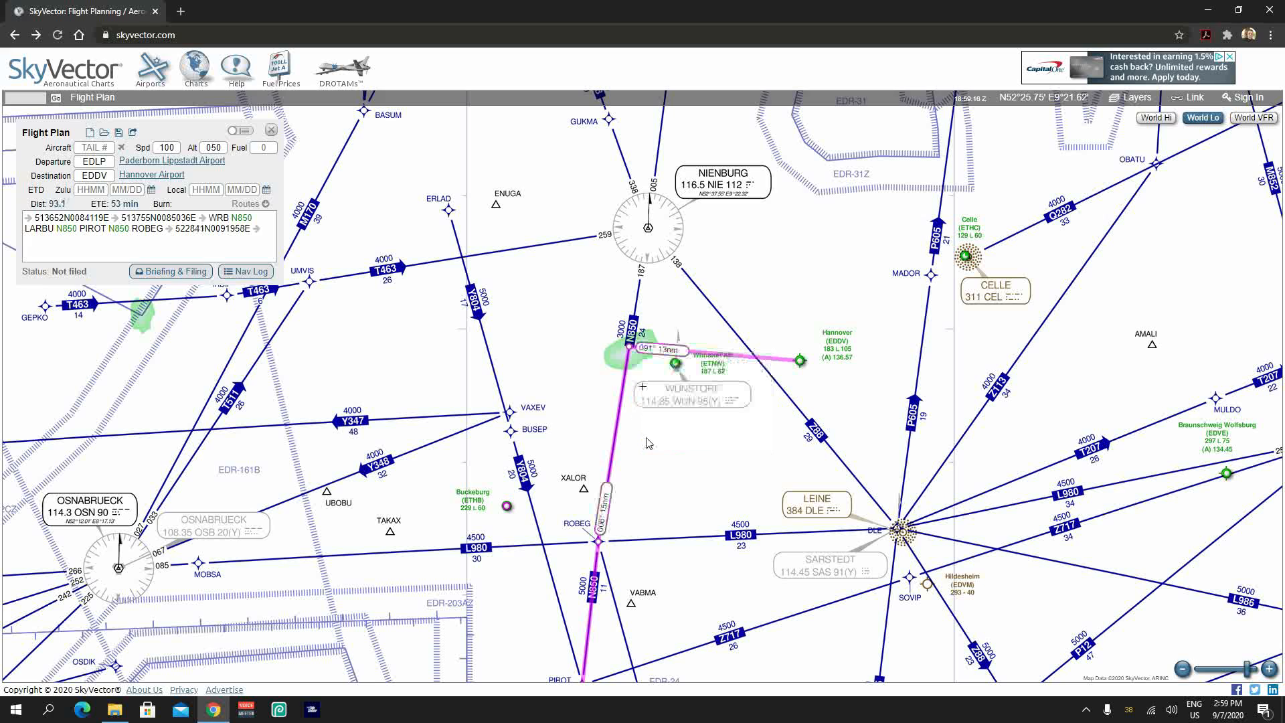
left_click_drag(637, 355, 640, 349)
left_click(654, 458)
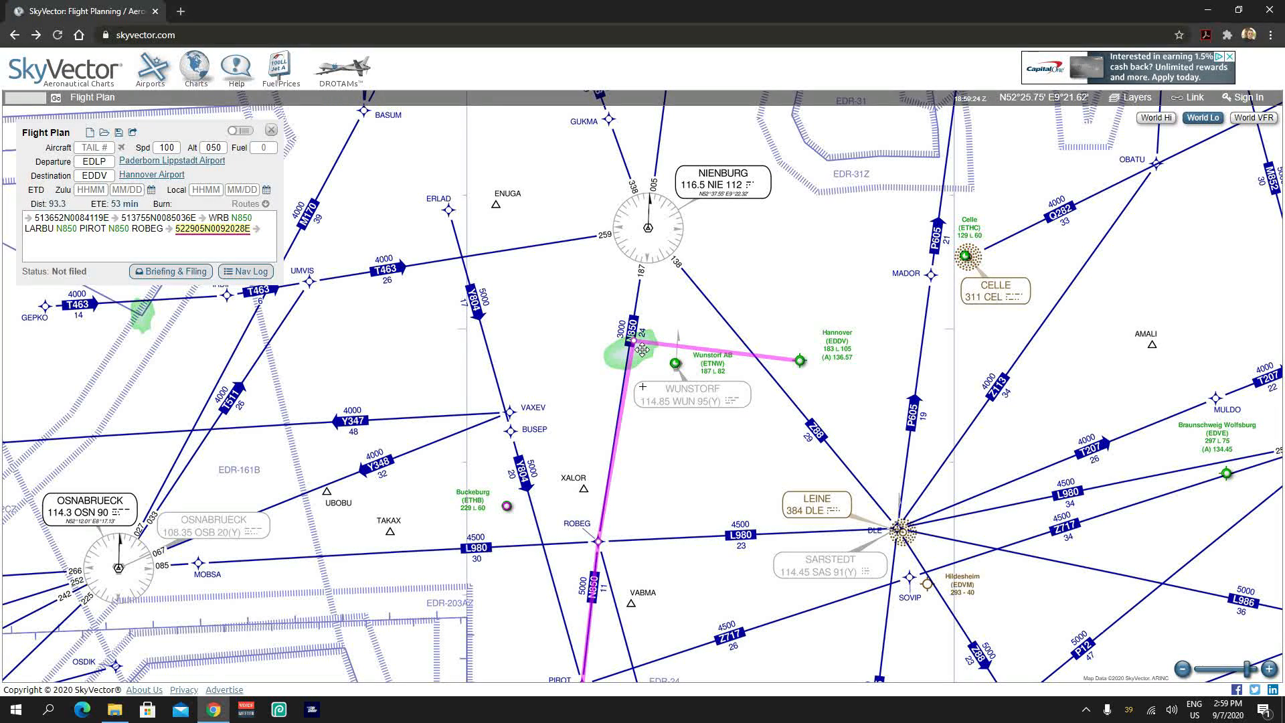
left_click_drag(641, 350, 641, 356)
left_click(651, 454)
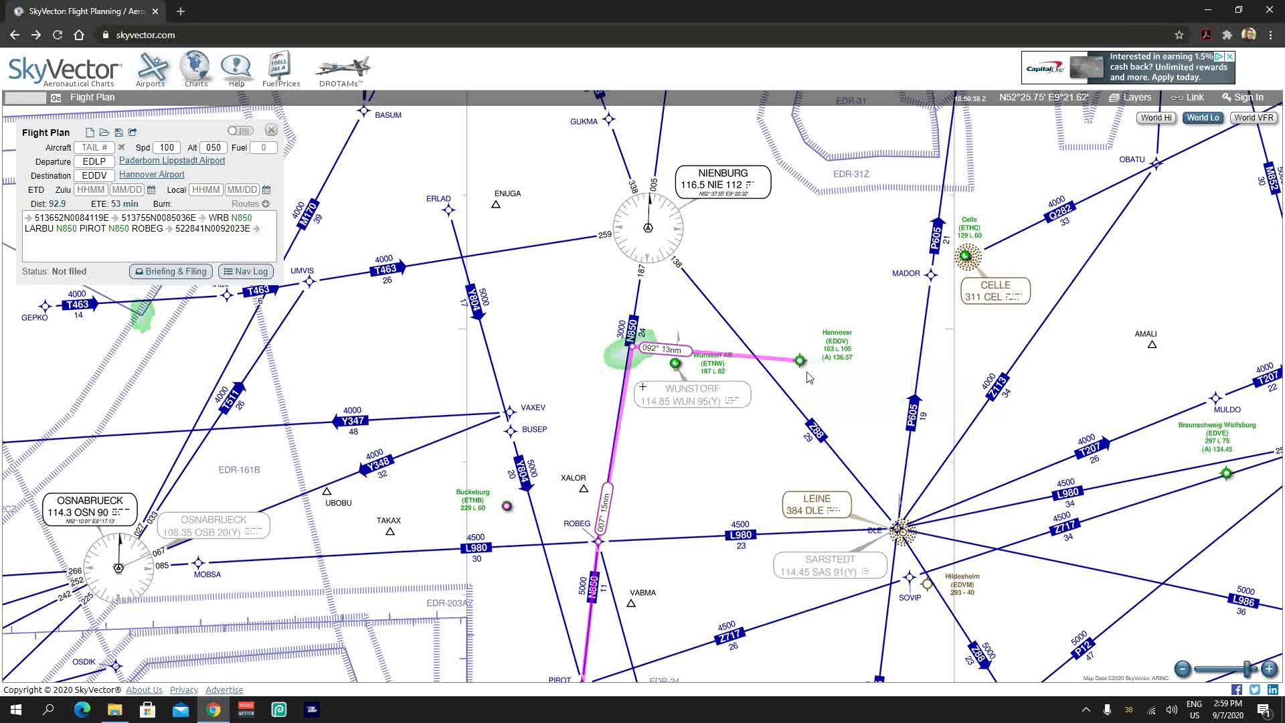
Step: Review the complete EDLP to EDDV route and check the distance and time of the leg after ROBEG
mouse_move(800, 362)
mouse_move(258, 232)
left_click_drag(616, 415, 619, 340)
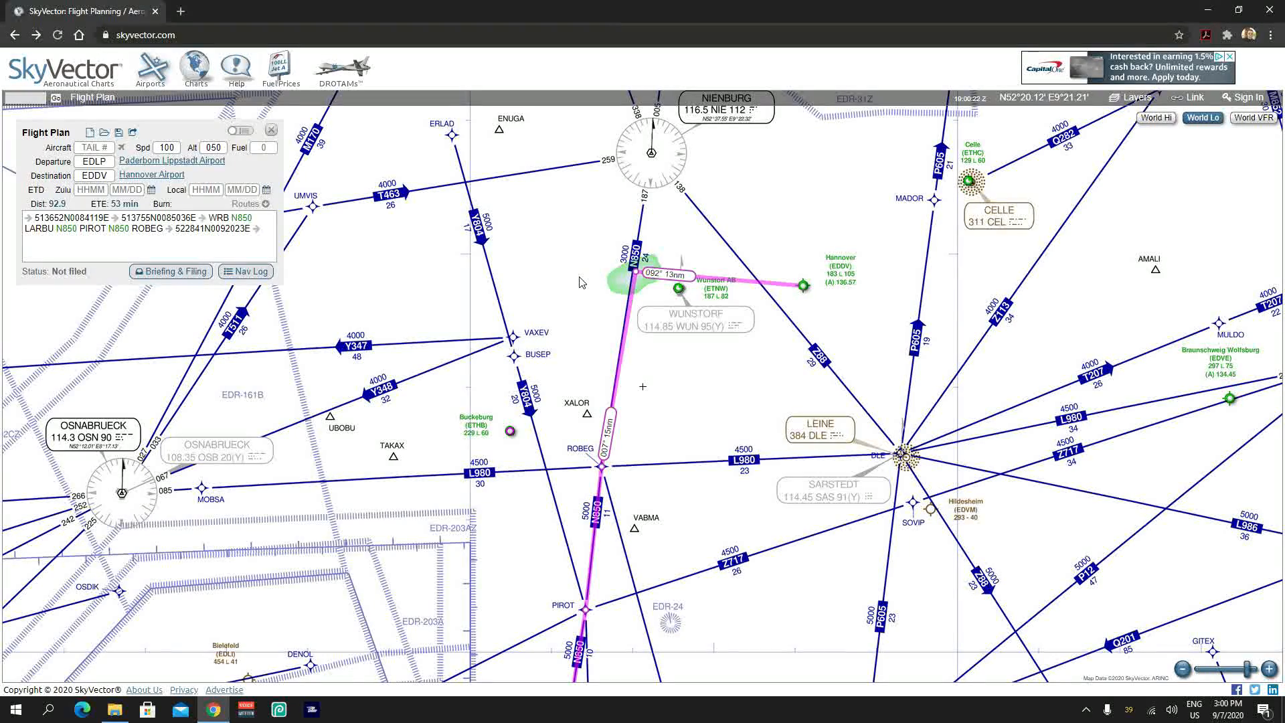
scroll(568, 343, "down", 2)
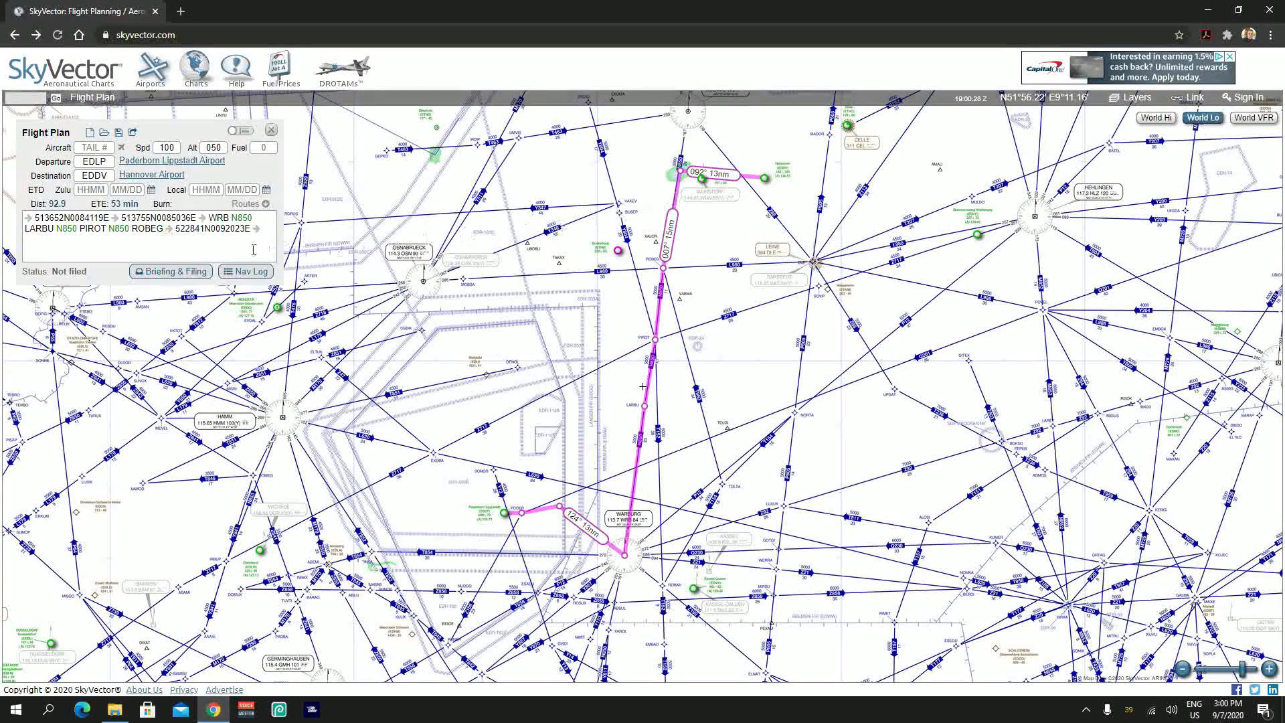
mouse_move(129, 228)
mouse_move(169, 231)
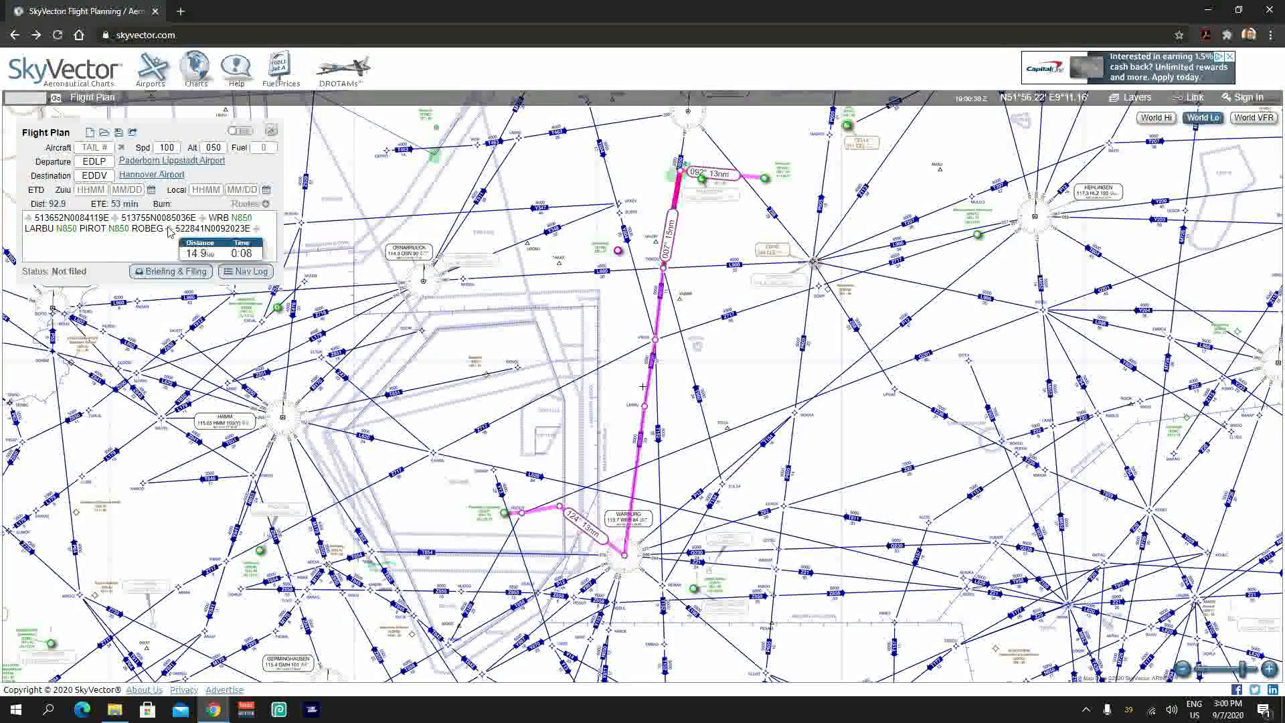